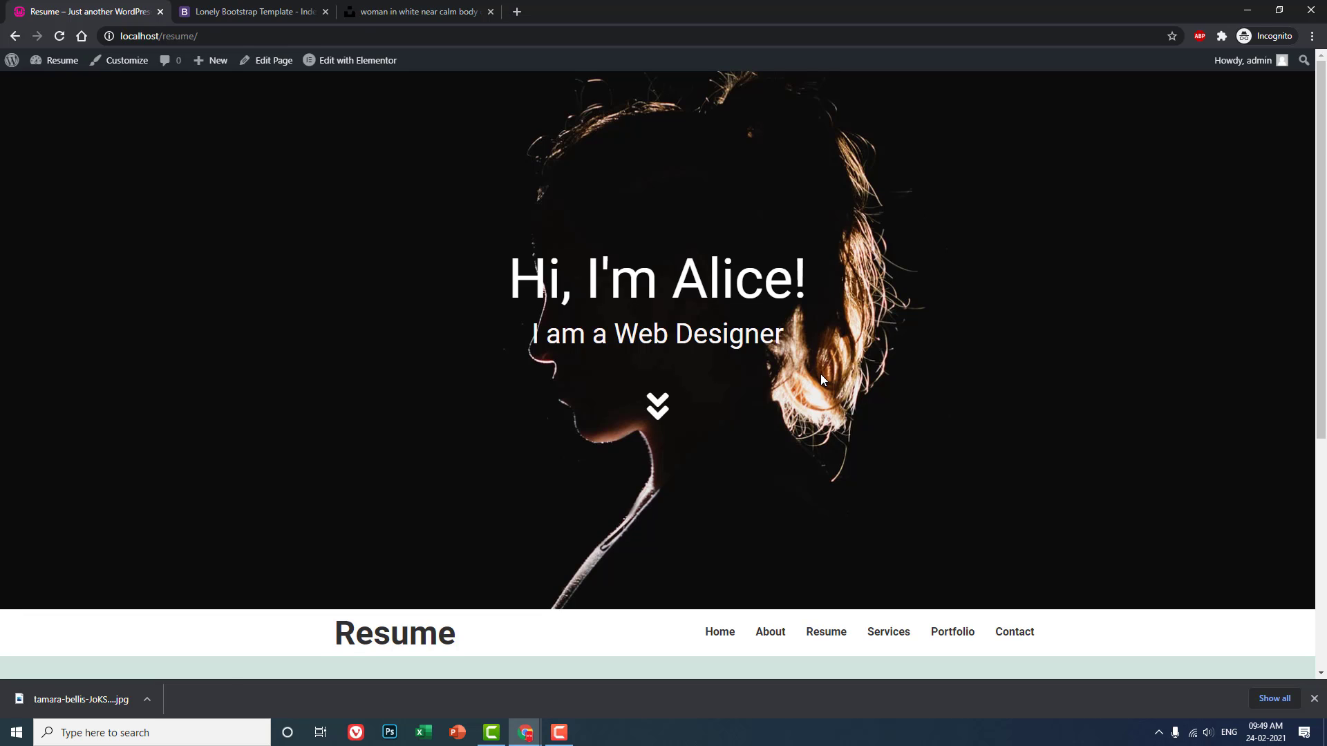
Step: Open the Resume homepage in Elementor and view the Lonely template's About section for reference
scroll(820, 375, "down", 3)
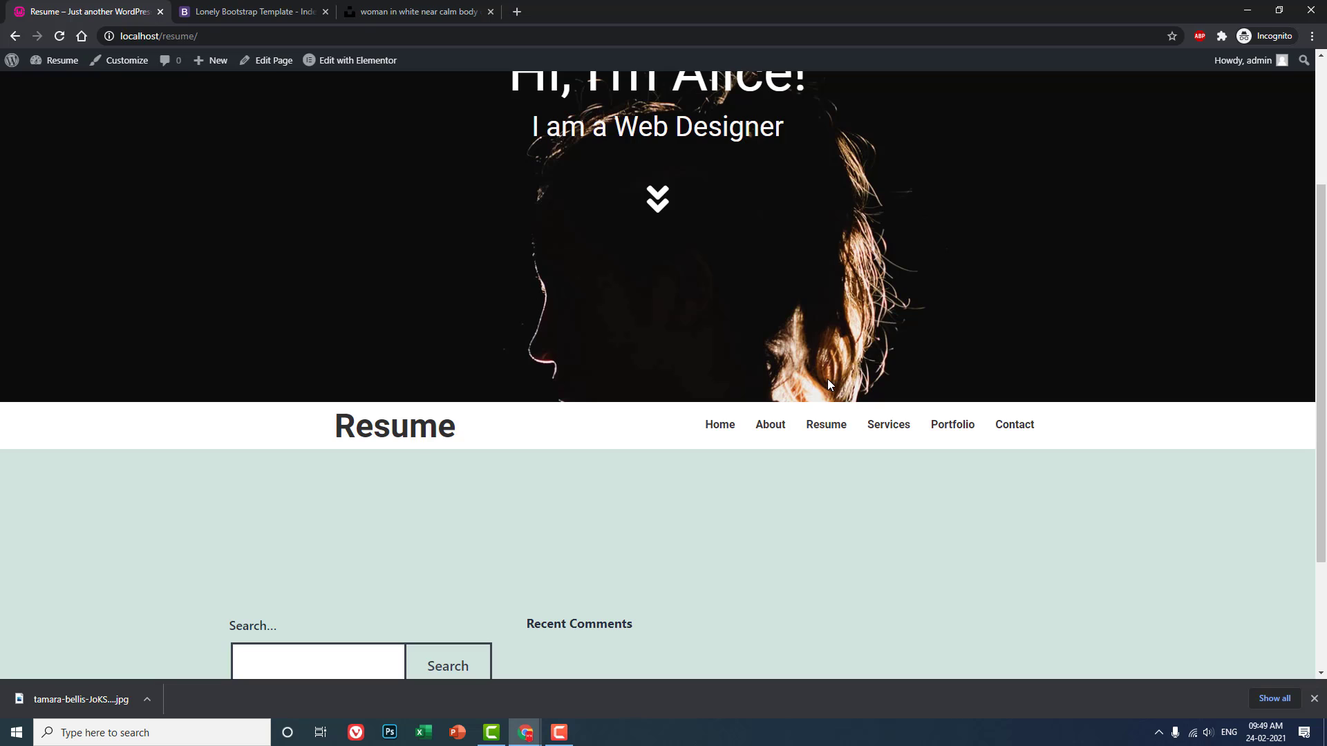
left_click(369, 63)
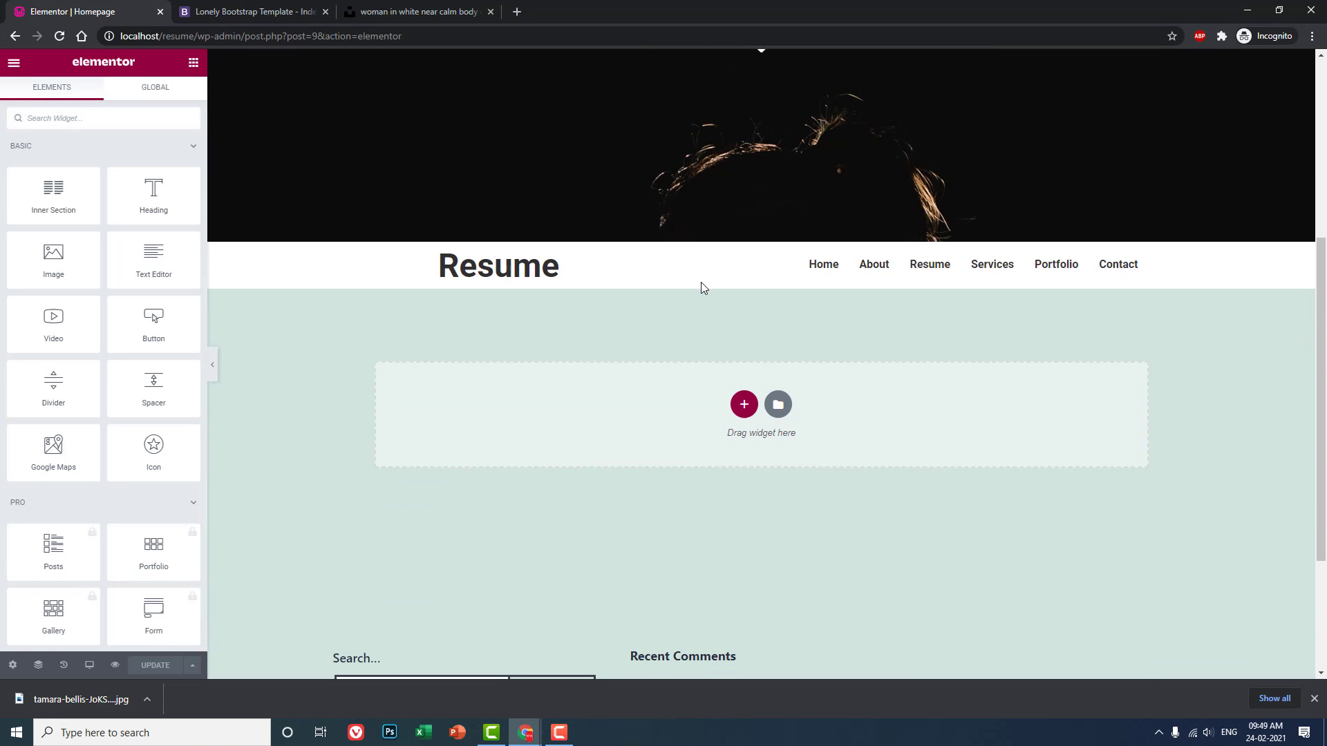
left_click(222, 6)
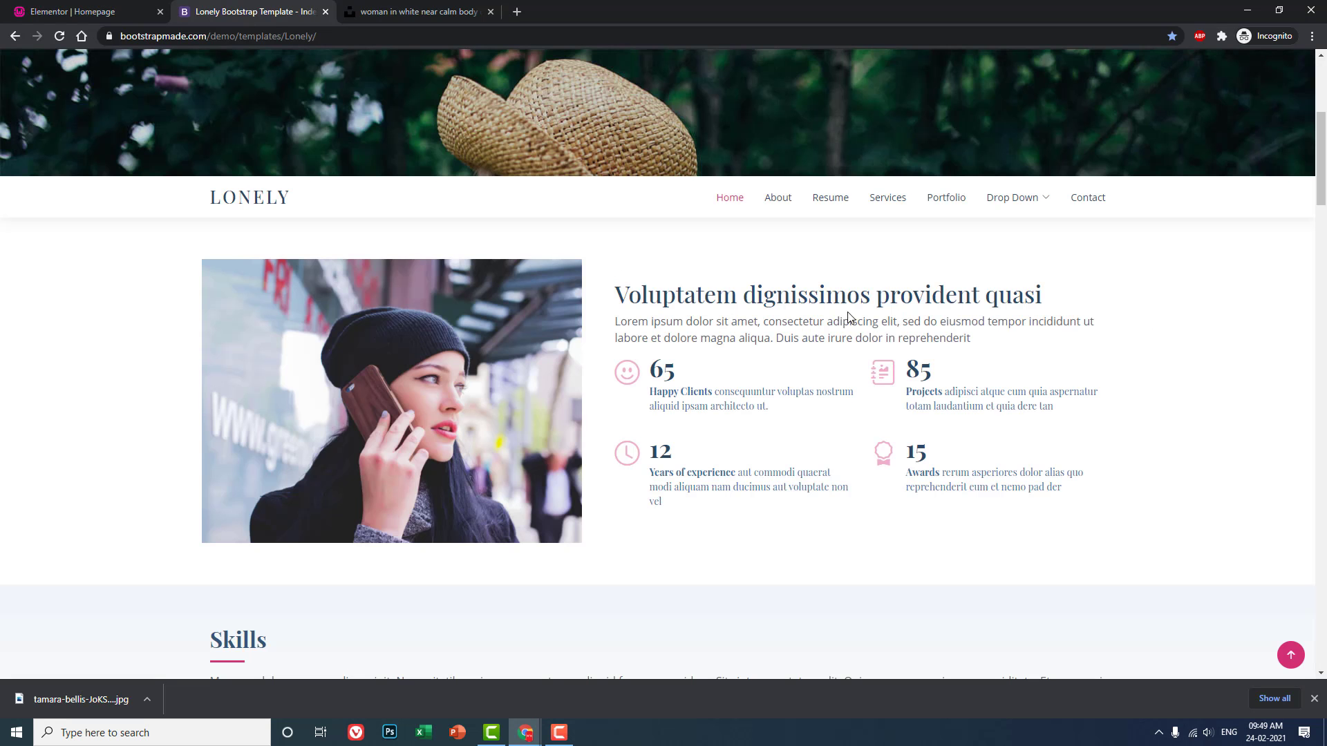
scroll(814, 317, "down", 2)
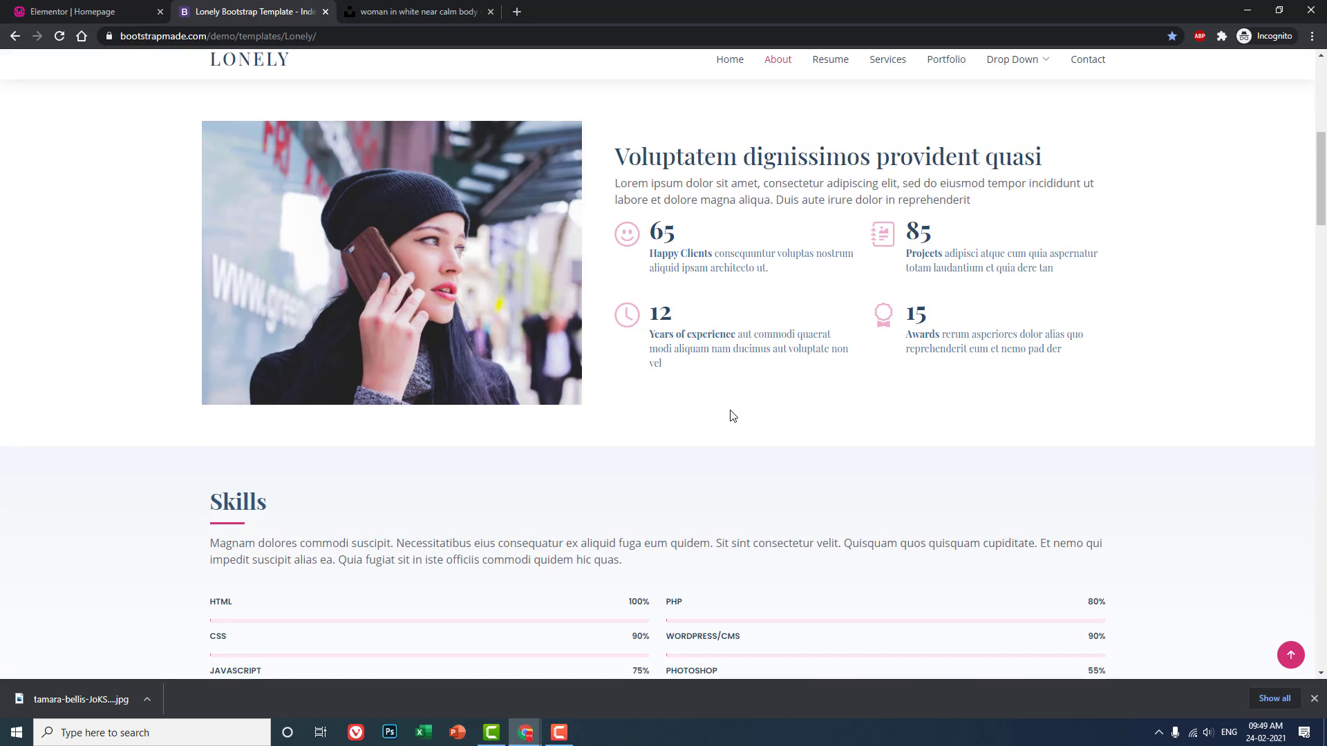
scroll(752, 304, "up", 1)
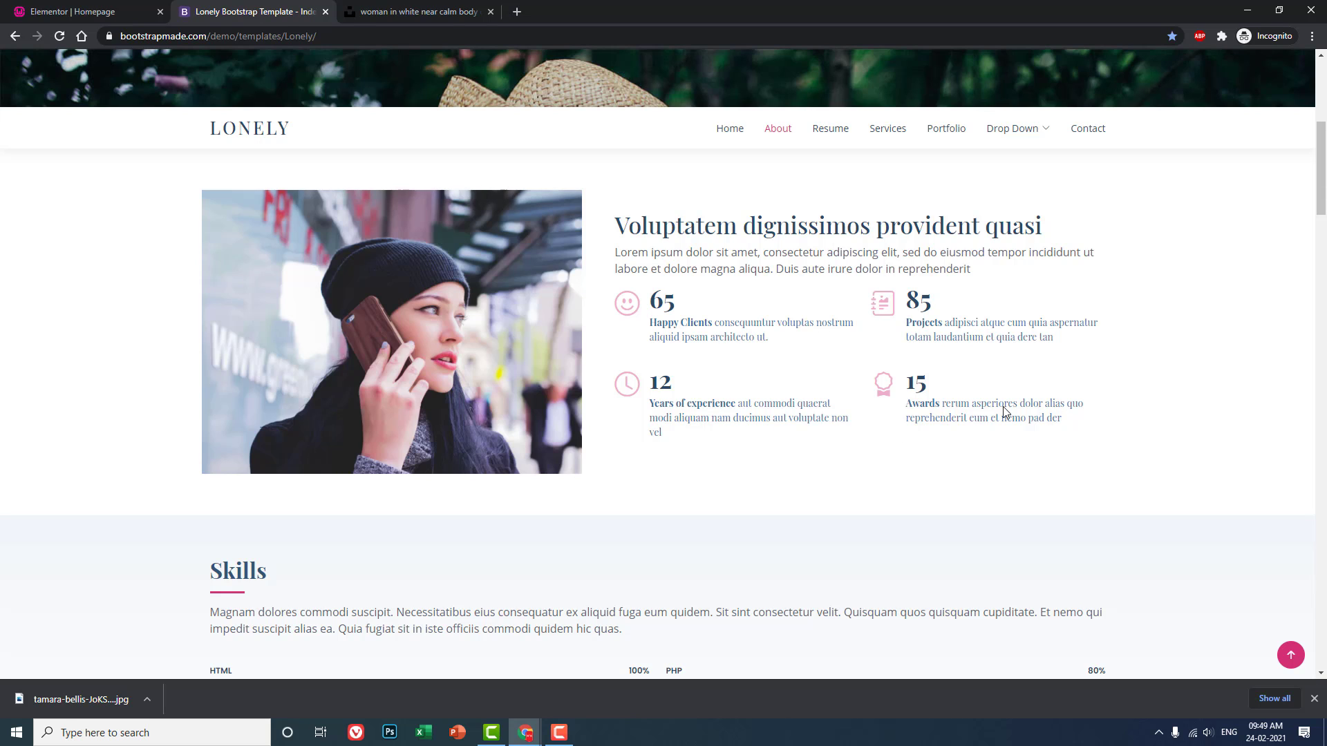
Step: Add a new two-column section below the header
left_click(126, 7)
left_click(738, 403)
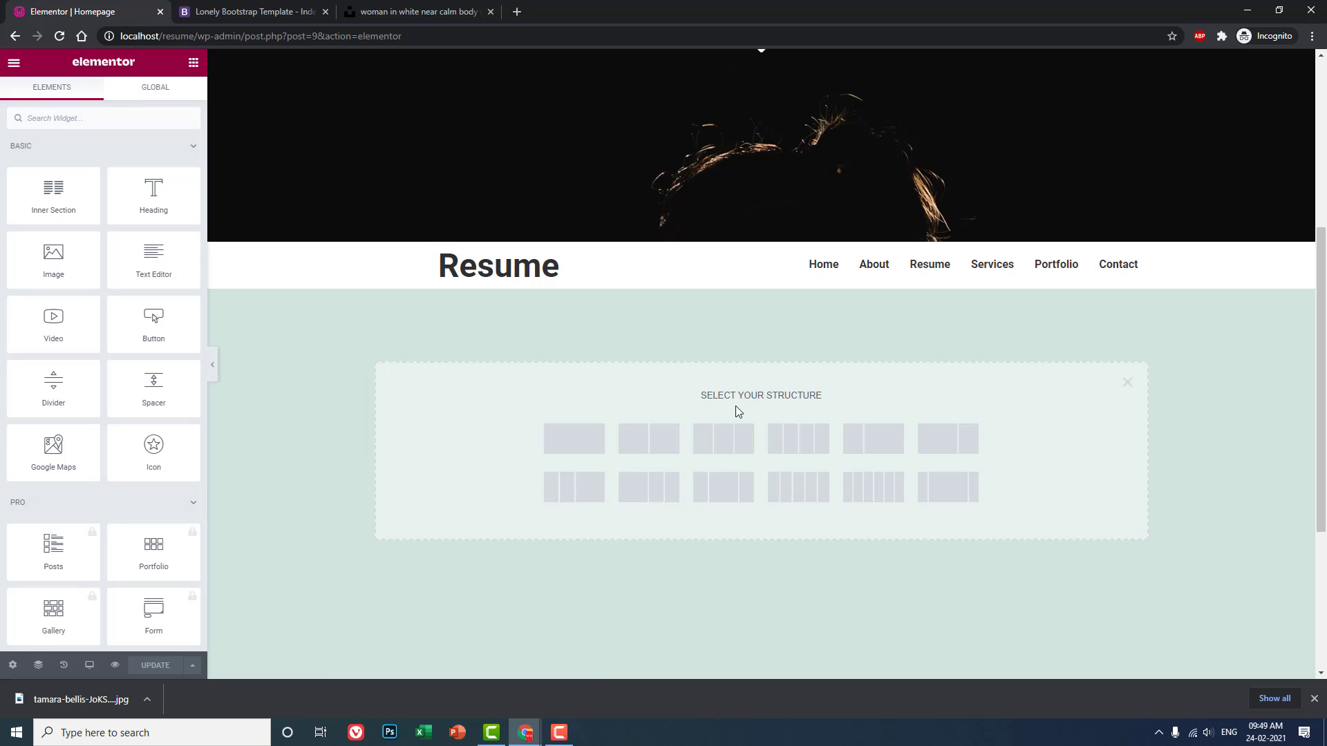
left_click(660, 450)
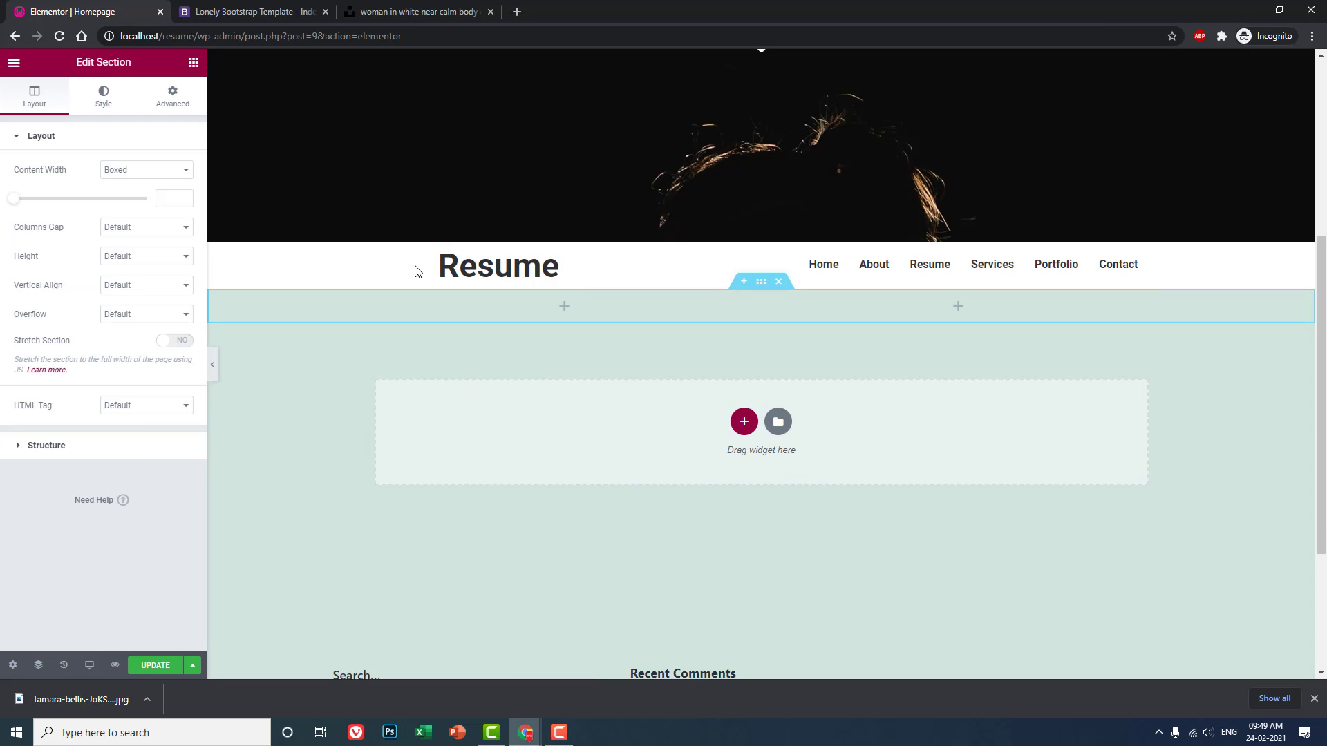
Step: Give the section 150 px top and bottom padding and the CSS ID 'about'
left_click(174, 97)
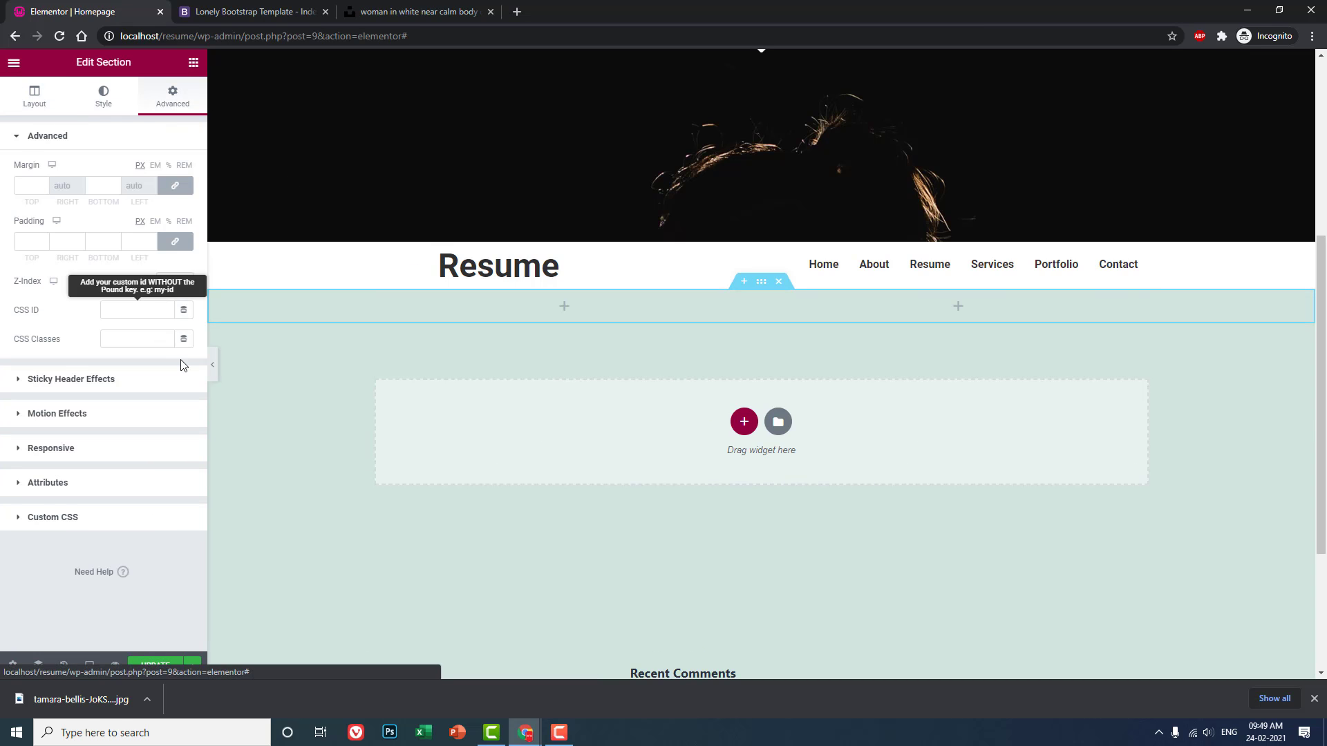
left_click(176, 242)
left_click(27, 241)
type("150")
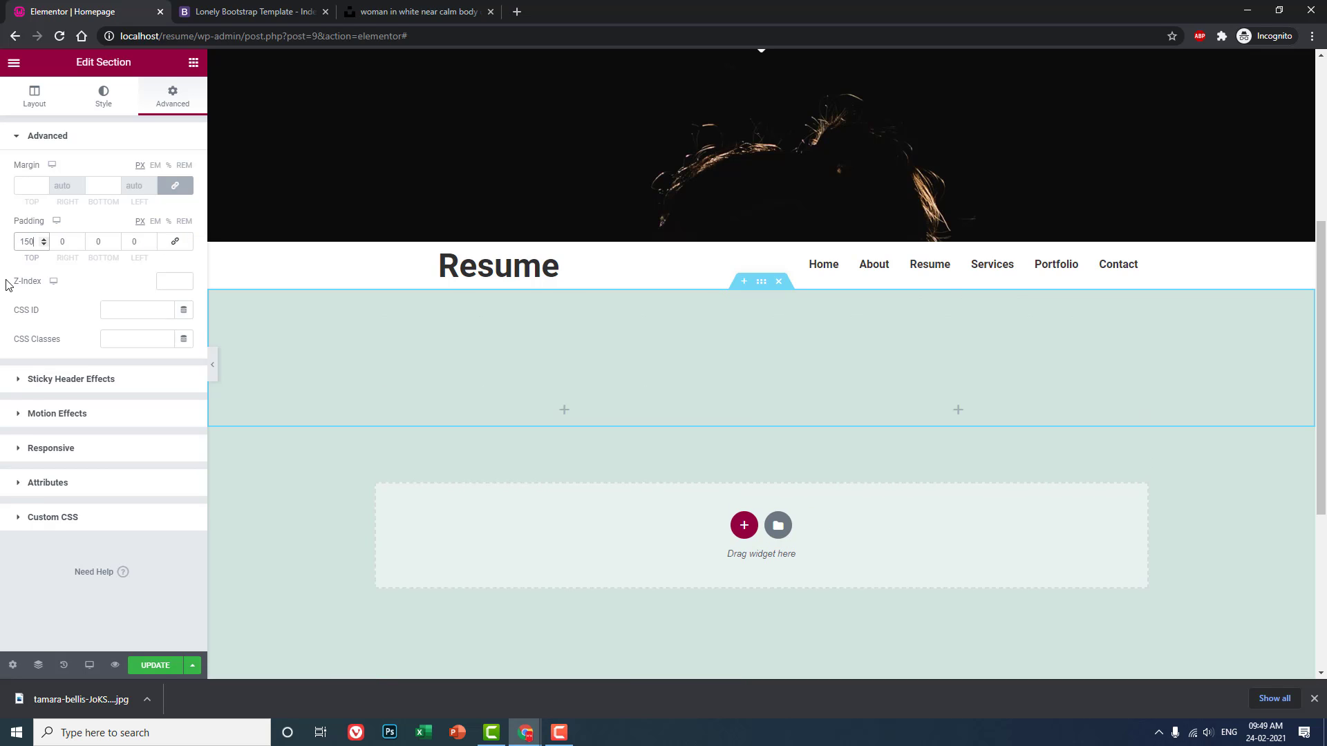
key("Tab")
key("Tab")
type("150")
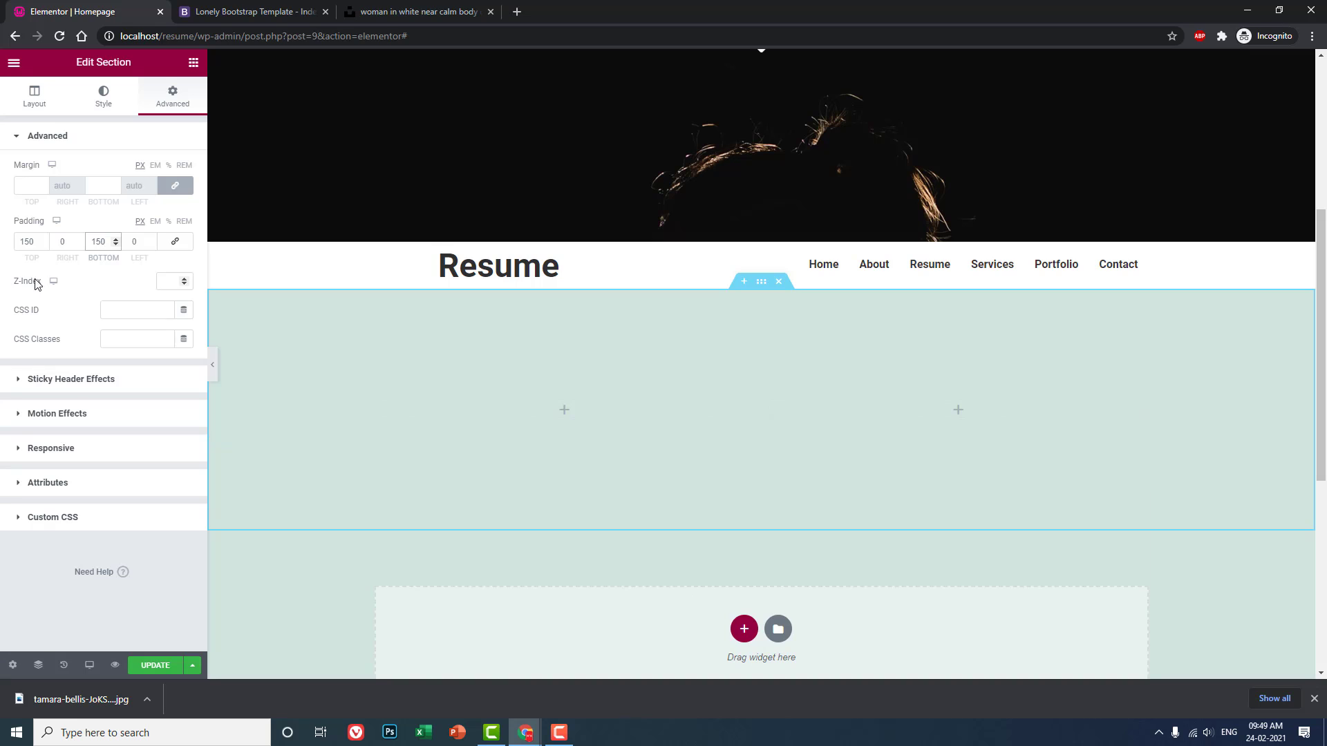
left_click(134, 316)
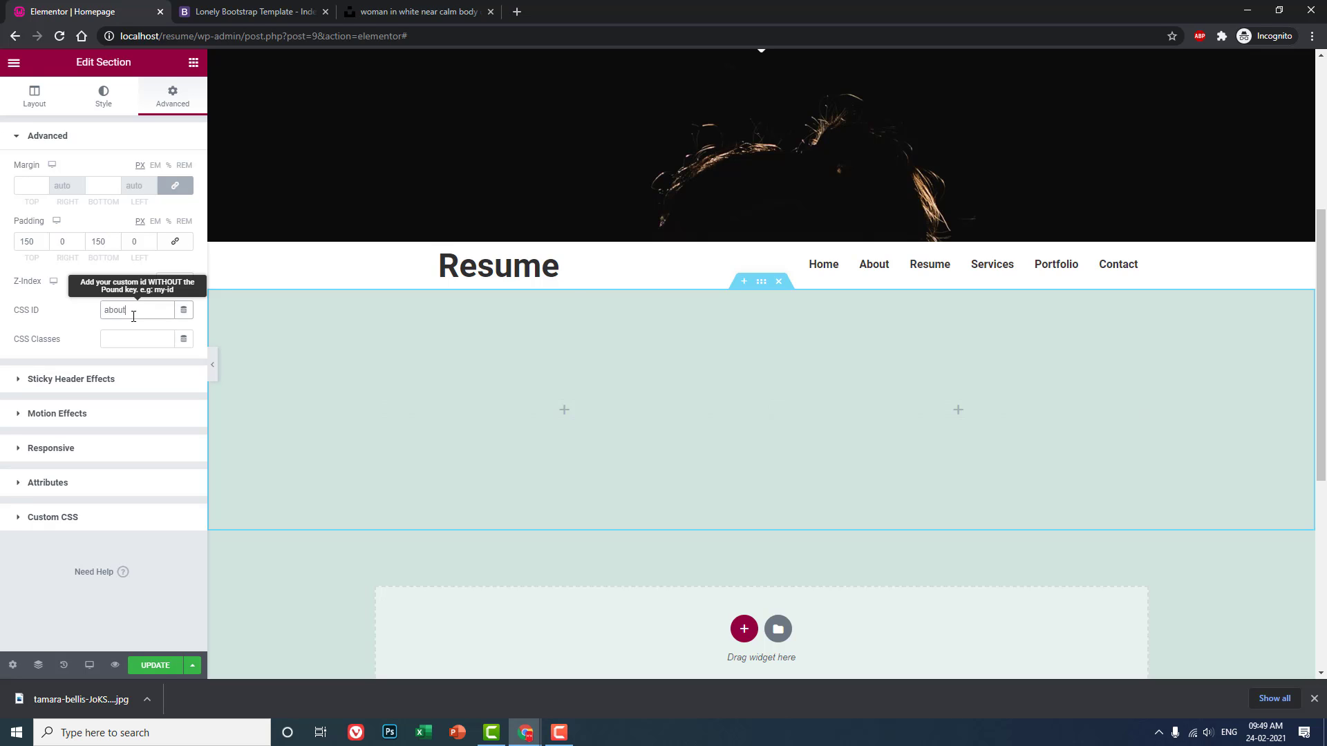
left_click(193, 63)
Step: Add an Image widget to the left column showing the uploaded photo of the woman in a striped sweater
left_click_drag(53, 257, 587, 416)
scroll(588, 411, "down", 3)
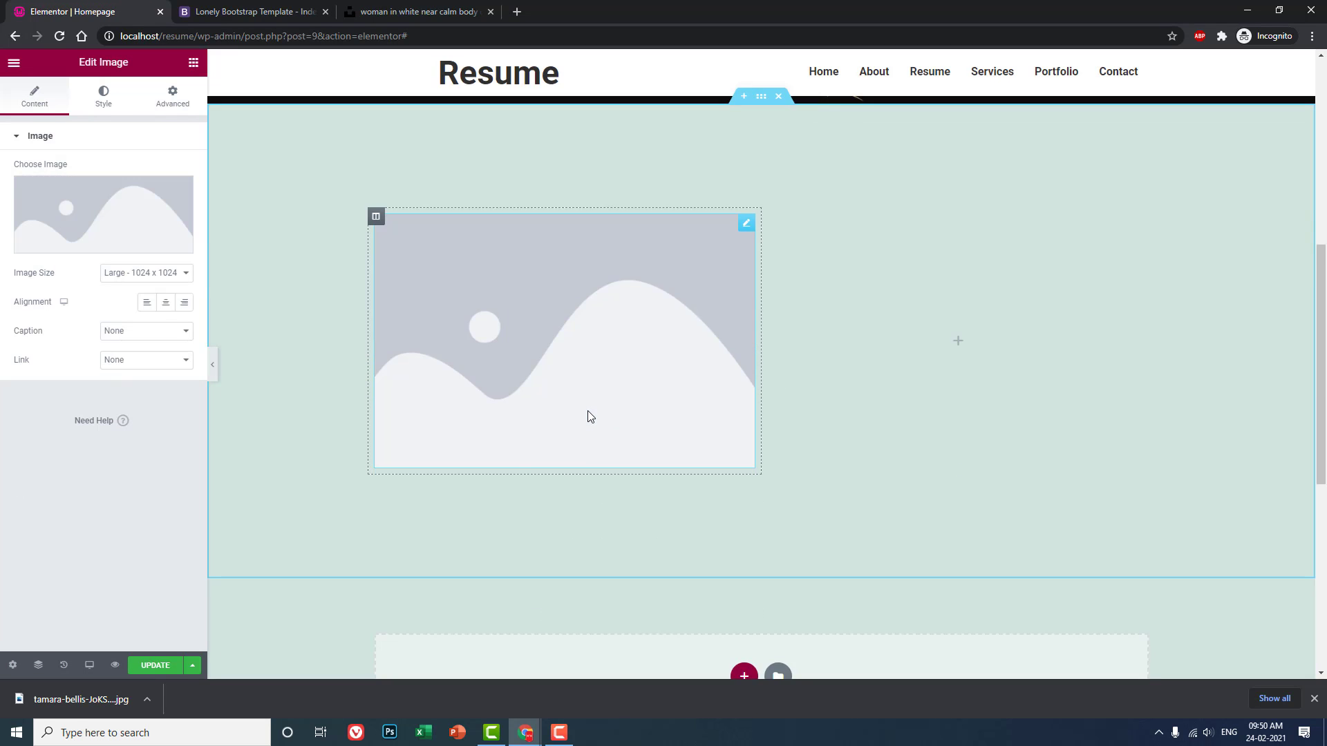
left_click(102, 221)
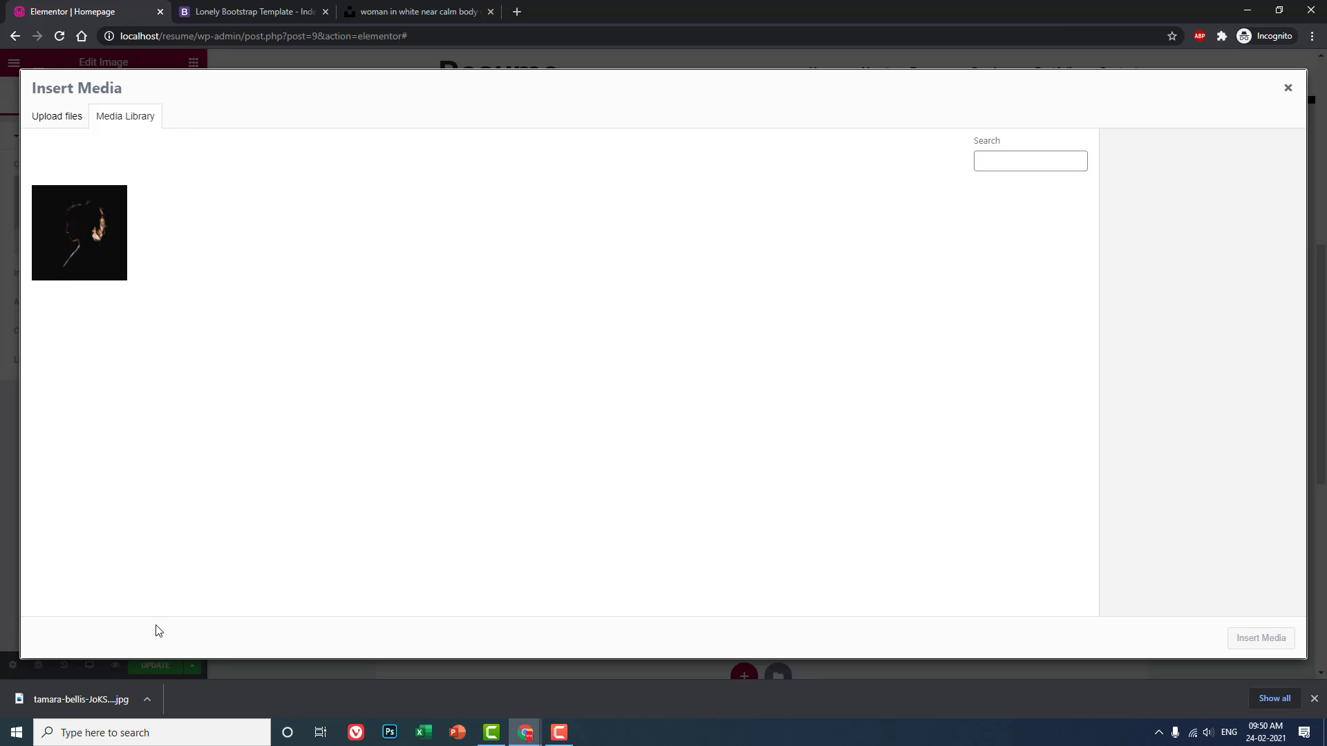
left_click(388, 15)
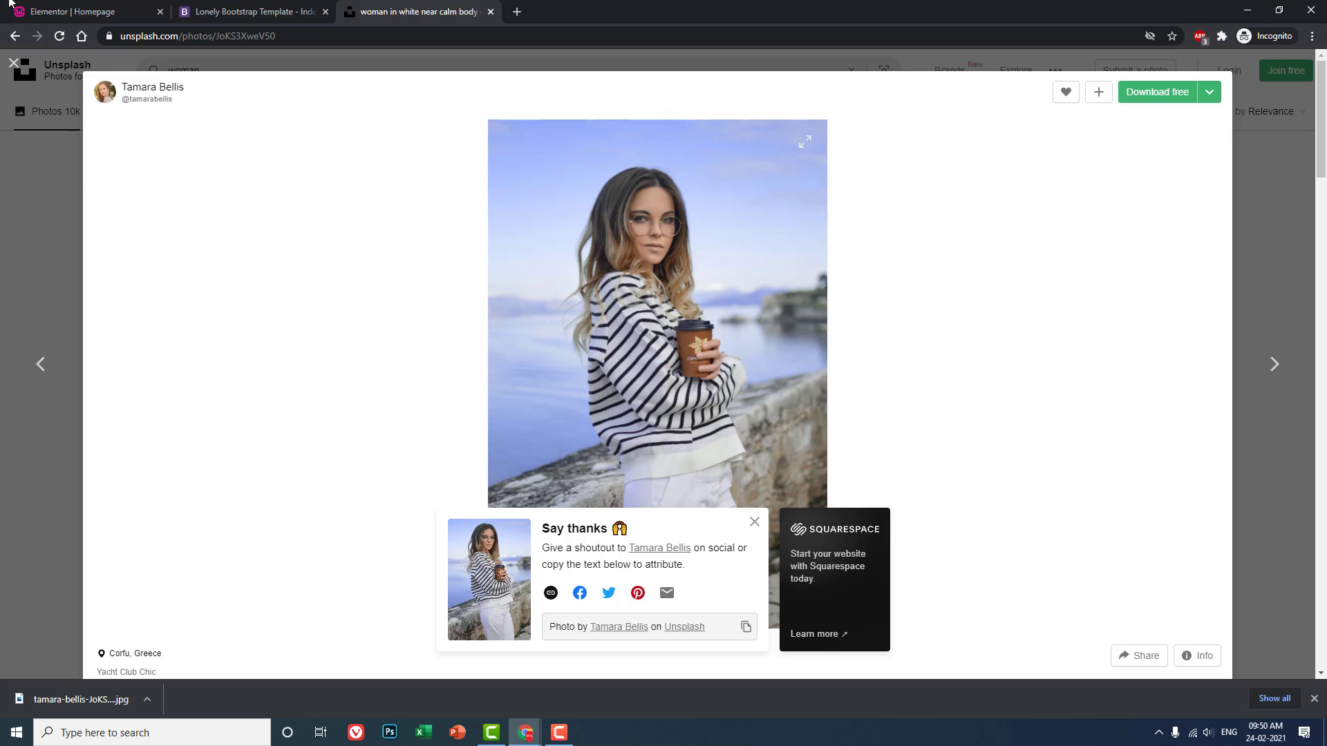
left_click(87, 12)
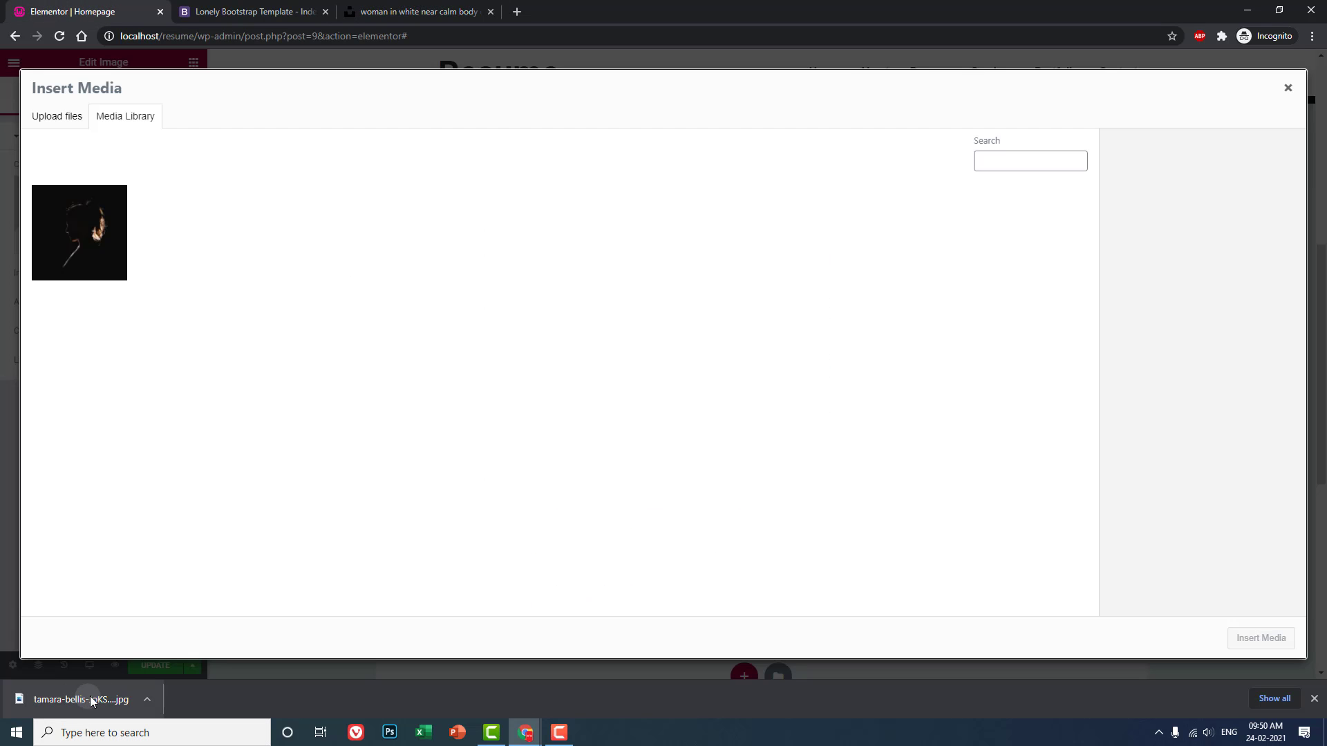
left_click_drag(81, 699, 188, 503)
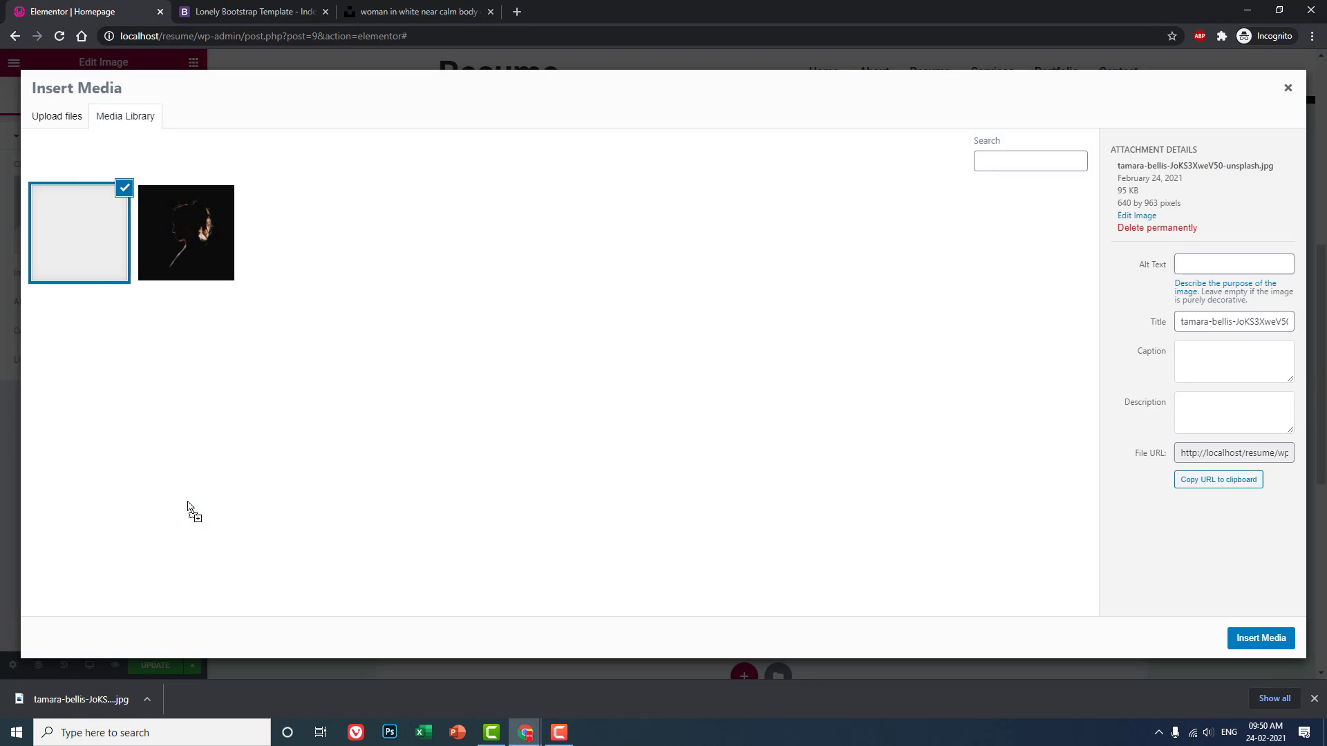
left_click(1263, 638)
scroll(1144, 436, "down", 3)
scroll(1144, 437, "up", 4)
scroll(1146, 438, "up", 2)
scroll(1145, 438, "down", 3)
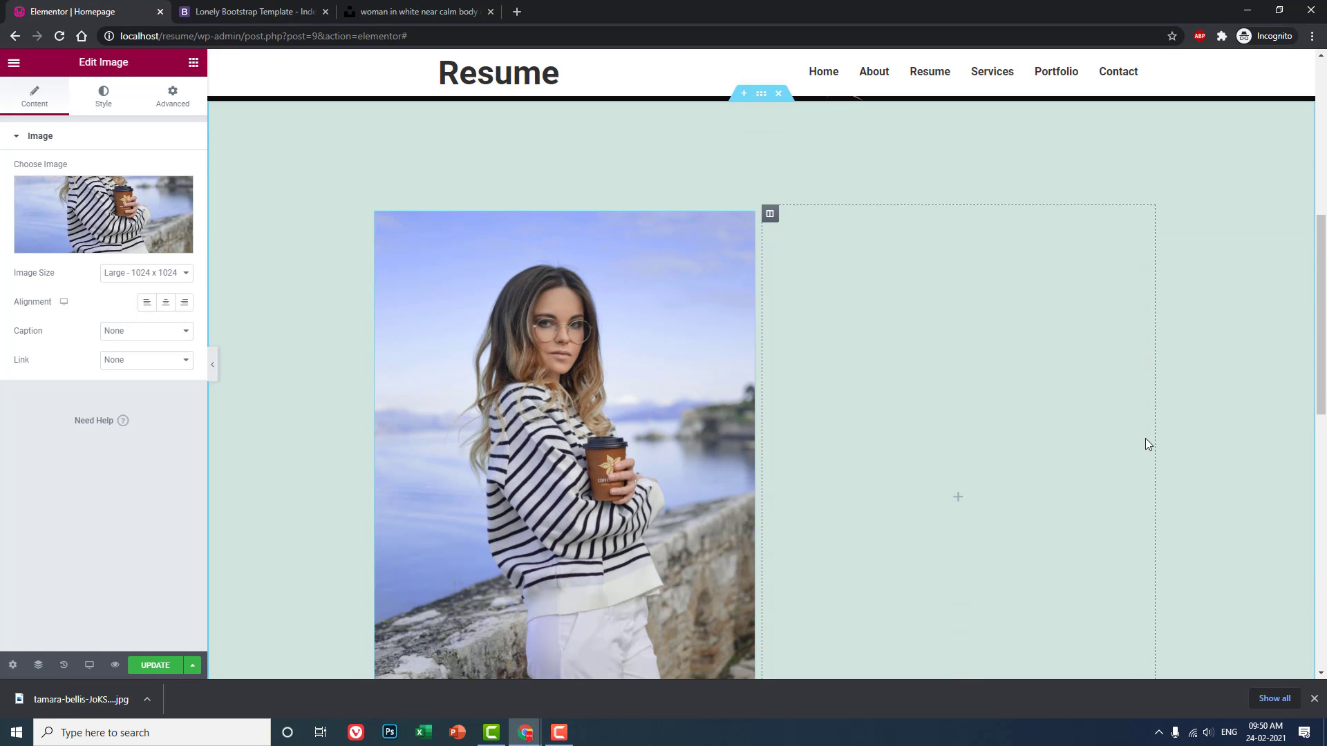
scroll(1146, 438, "up", 4)
scroll(1145, 440, "down", 3)
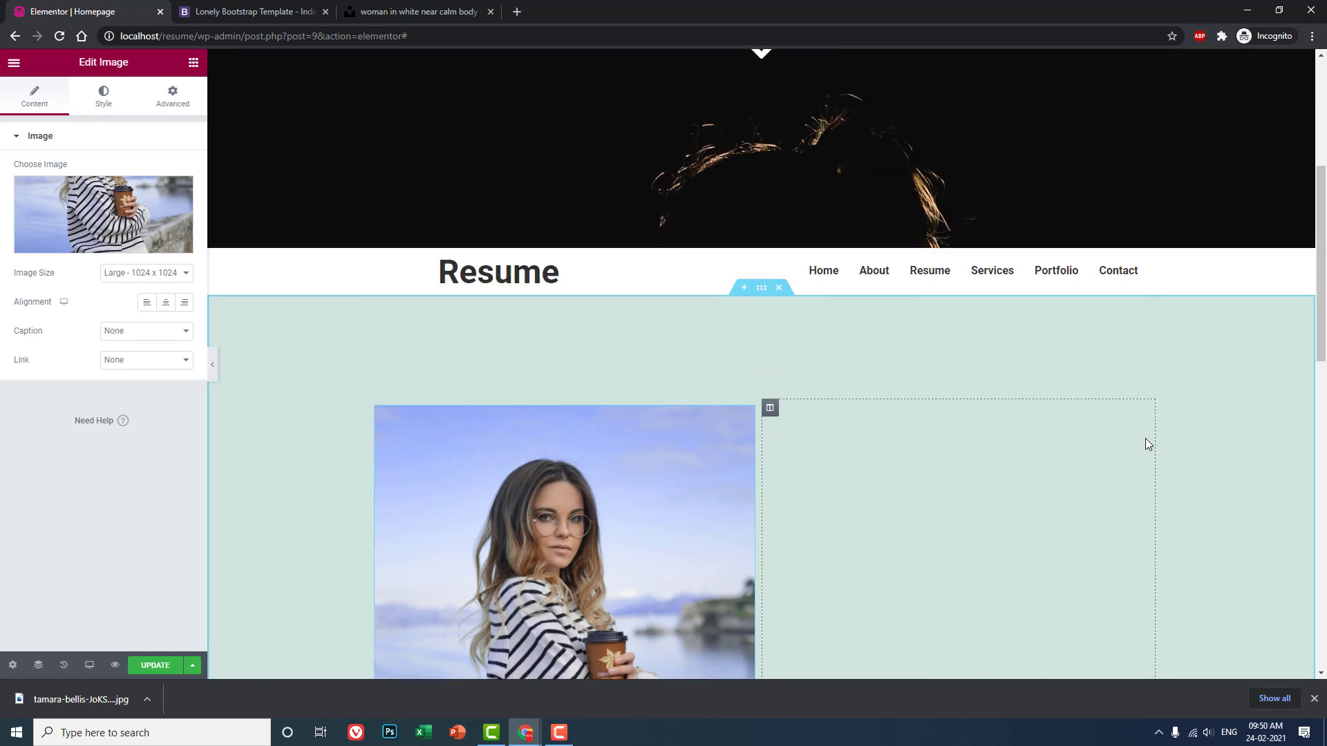
scroll(1145, 439, "up", 4)
scroll(1146, 438, "down", 6)
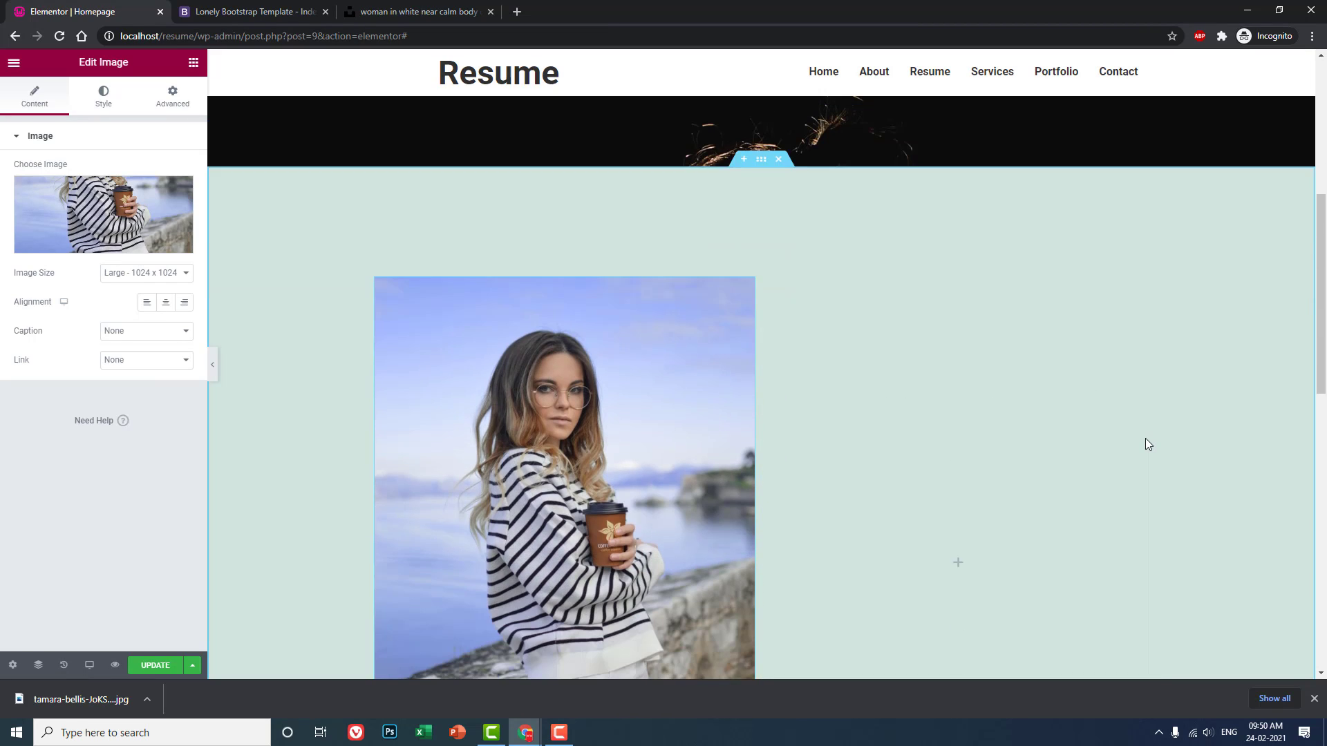
scroll(1145, 442, "up", 2)
scroll(1145, 442, "down", 2)
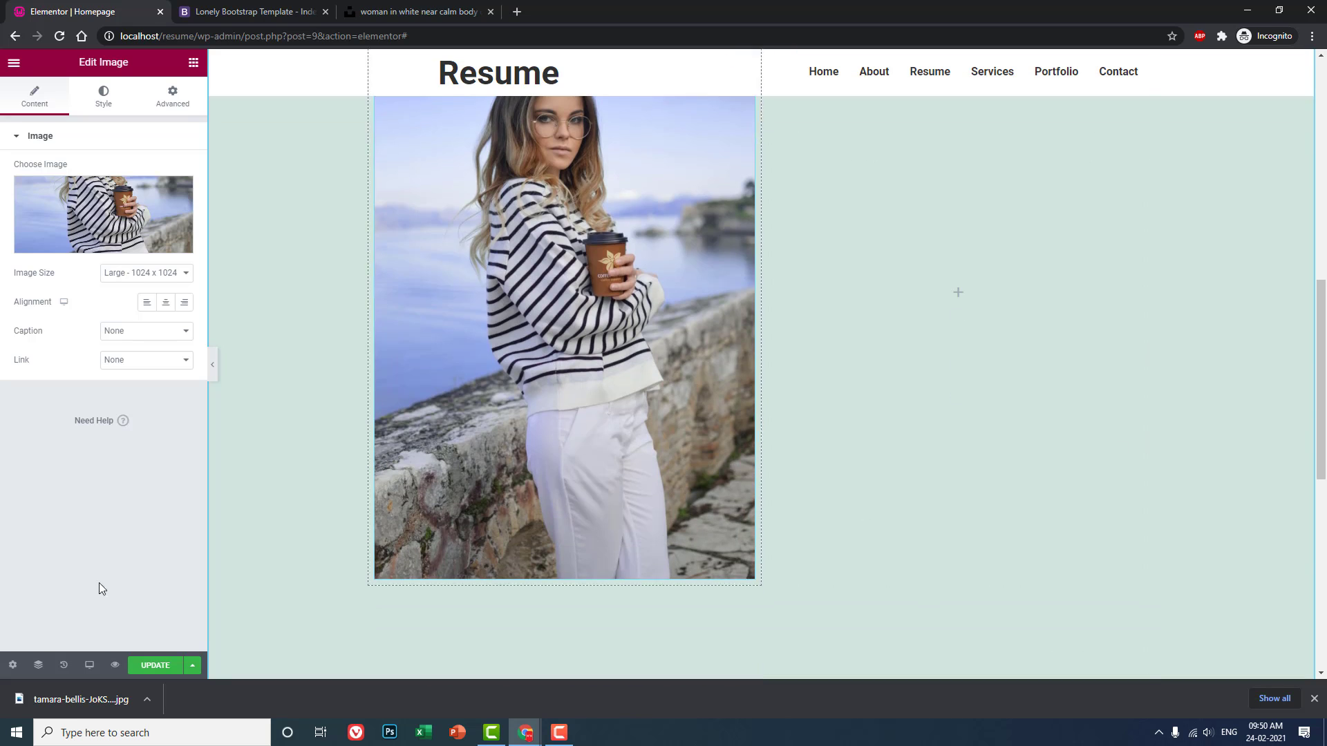
Step: Set the page body background to a classic white colour
left_click(5, 677)
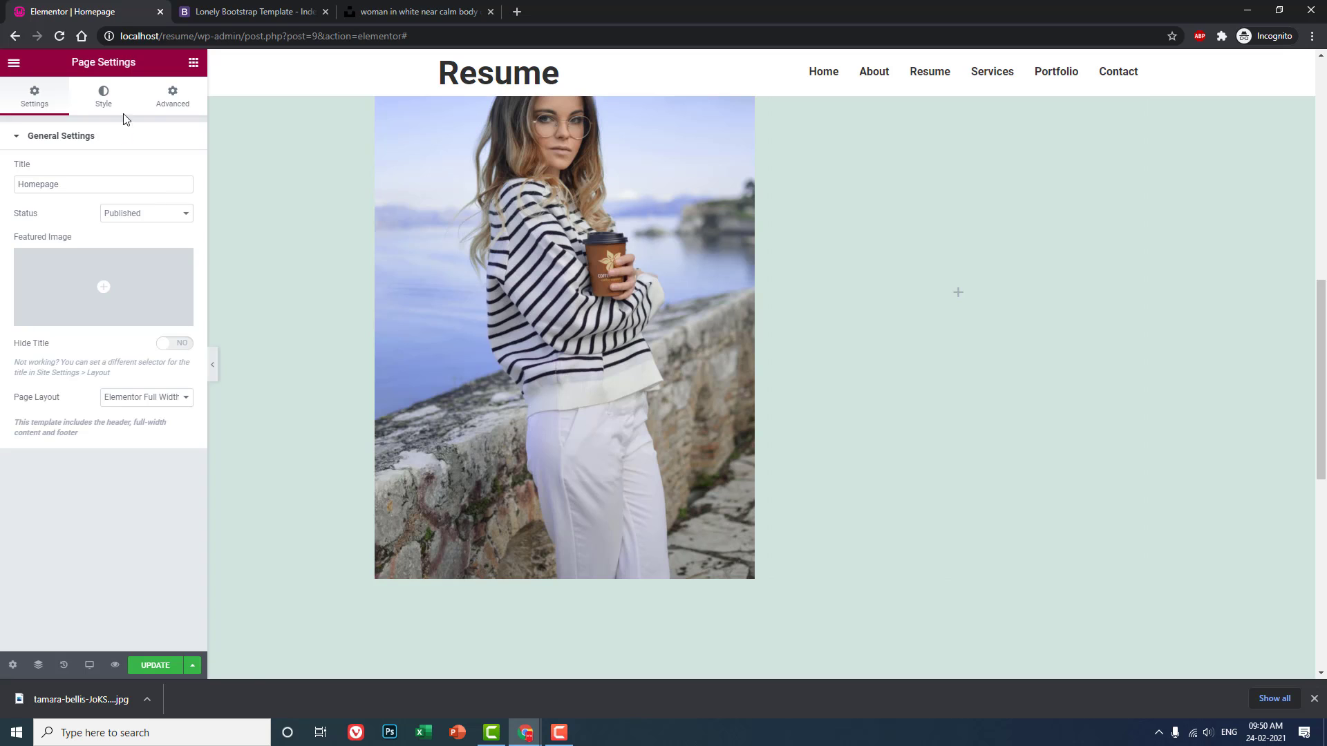
left_click(102, 103)
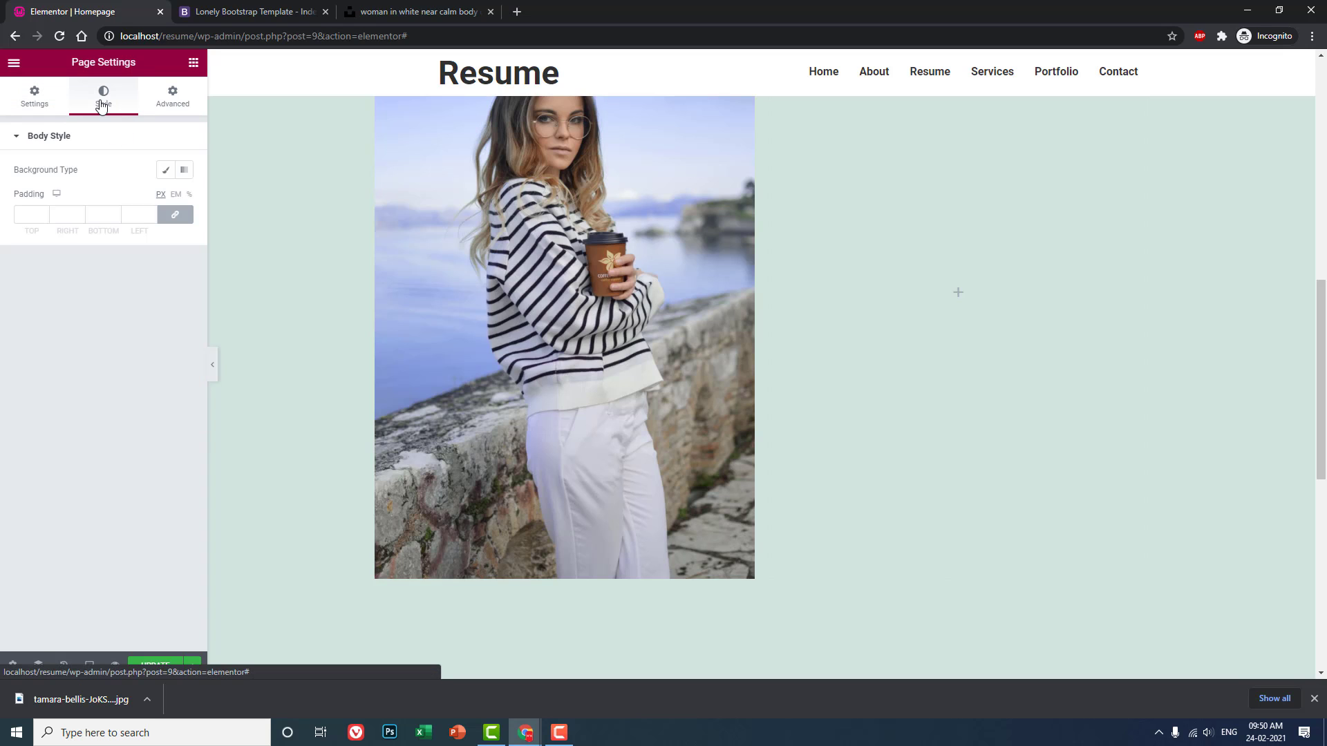
left_click(166, 170)
left_click(184, 200)
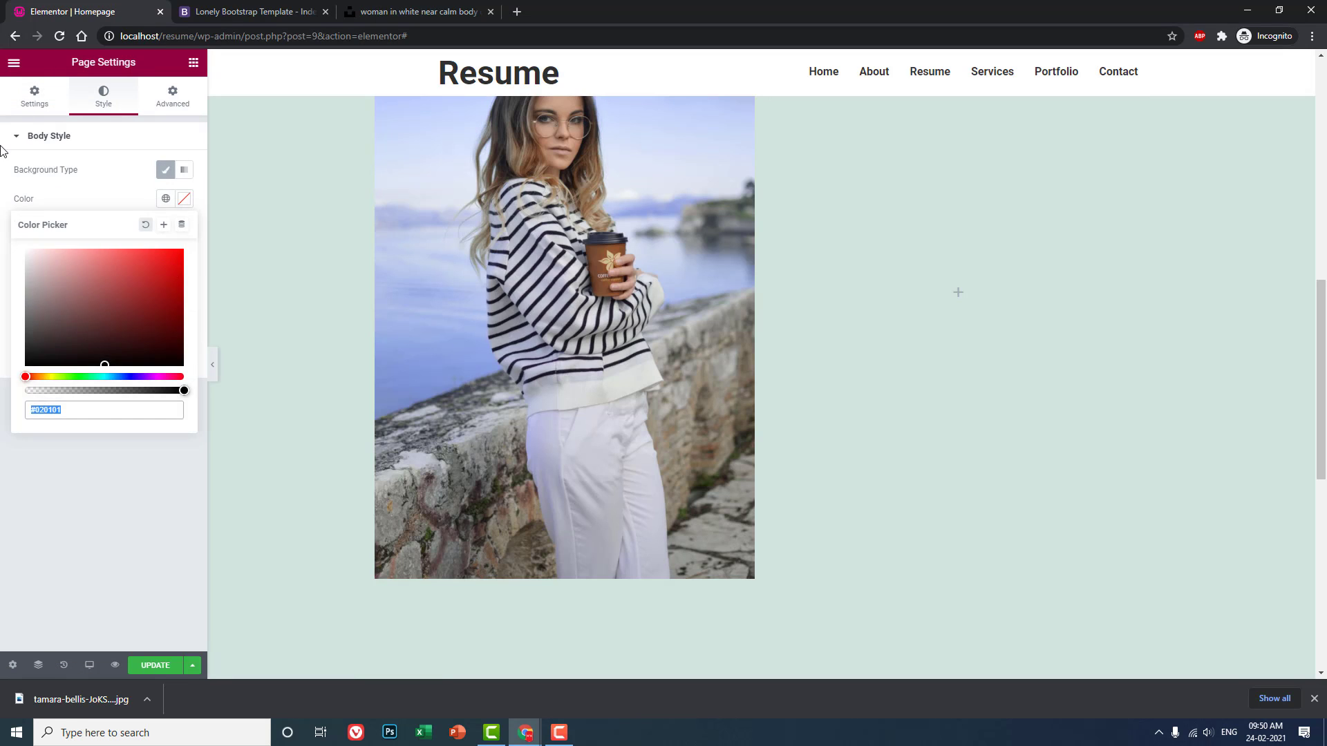
left_click(75, 479)
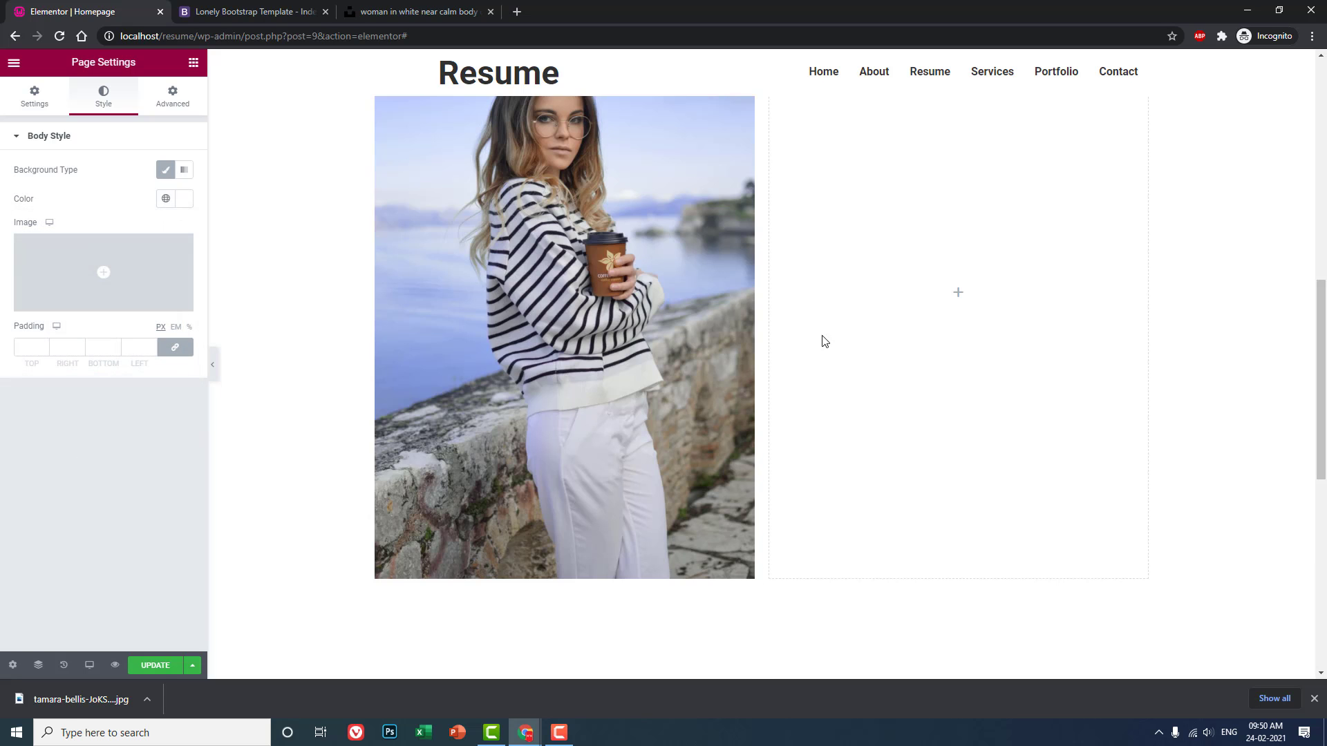
Step: Save the page changes with UPDATE
scroll(954, 277, "up", 8)
scroll(967, 243, "down", 10)
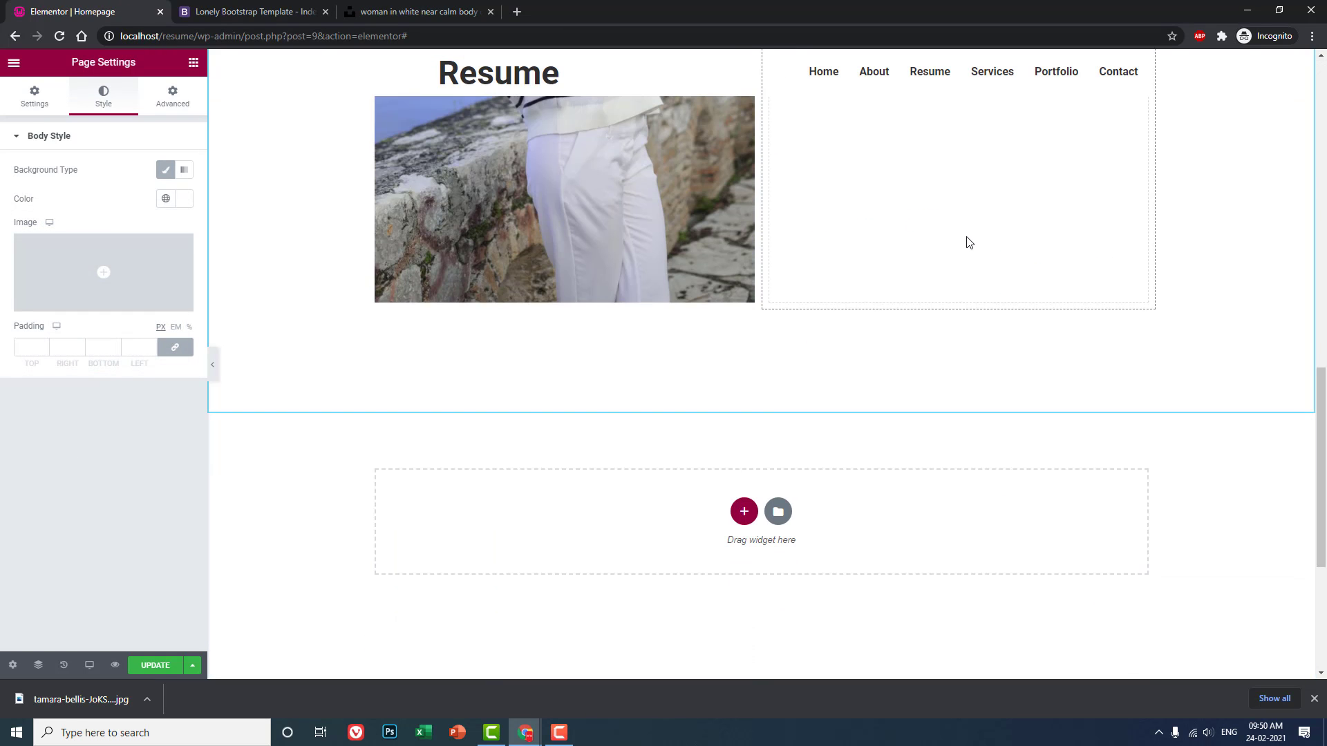
left_click(161, 666)
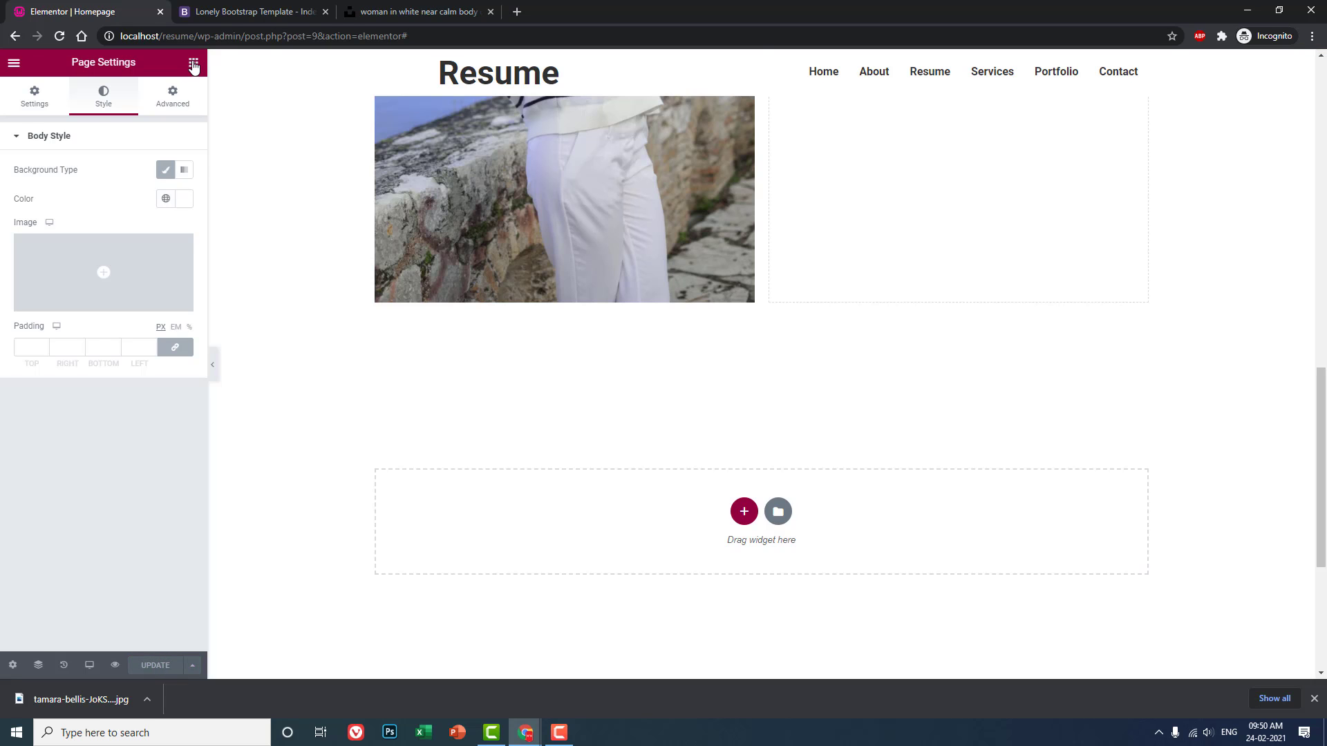
Step: Add a Heading widget to the right column, checking the Lonely About section first
left_click(194, 62)
scroll(839, 308, "up", 5)
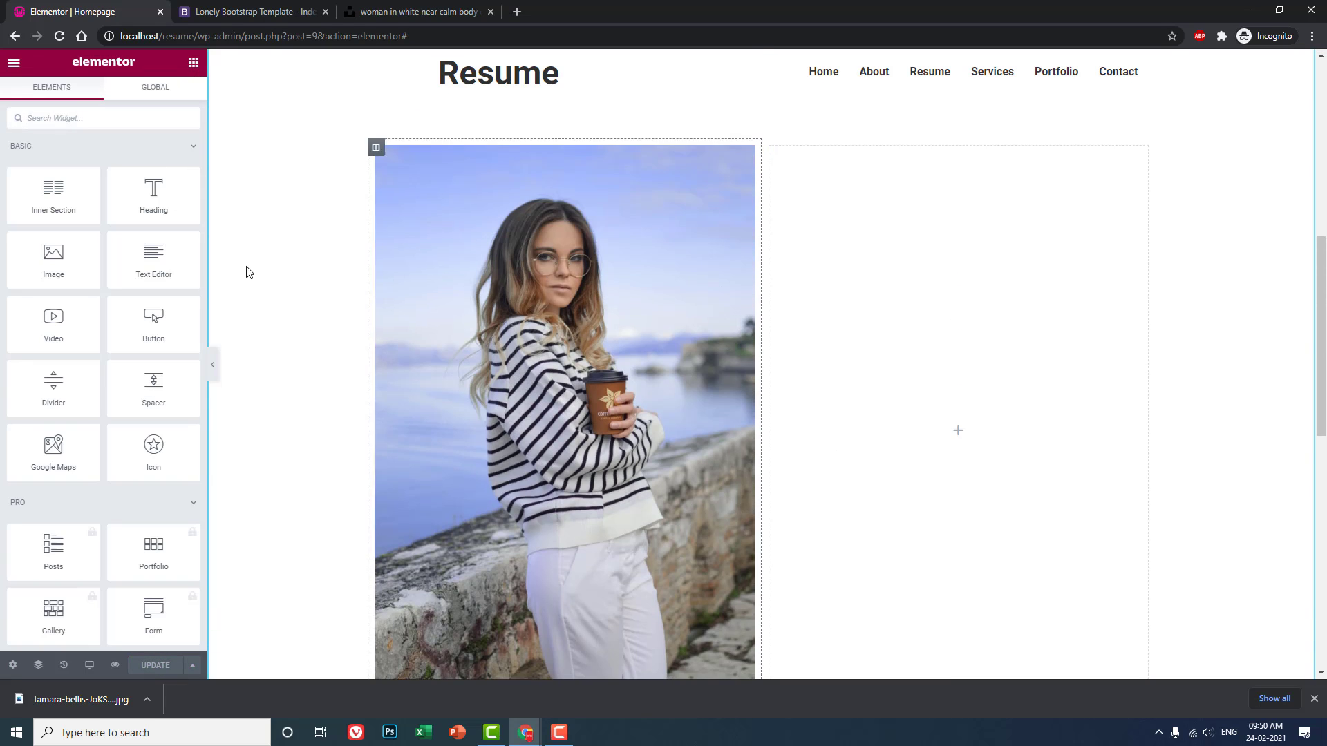
left_click(262, 11)
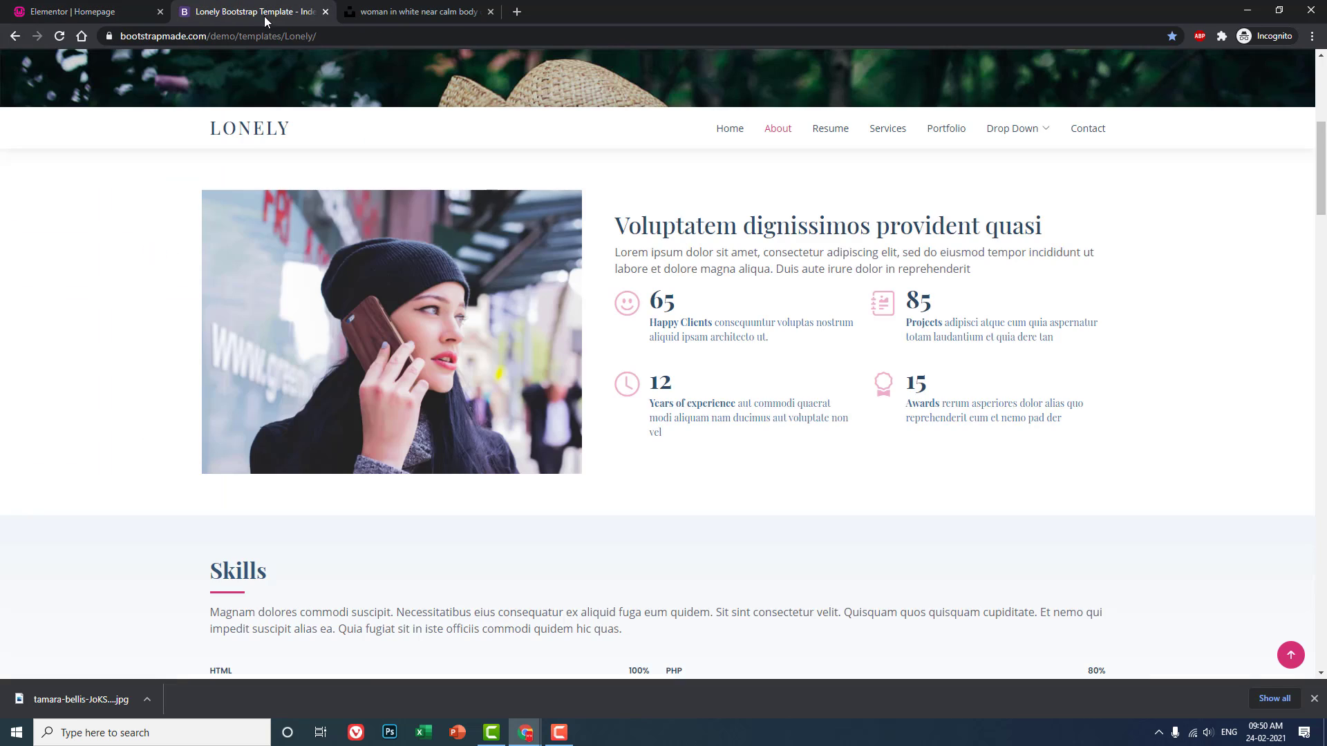
left_click(83, 6)
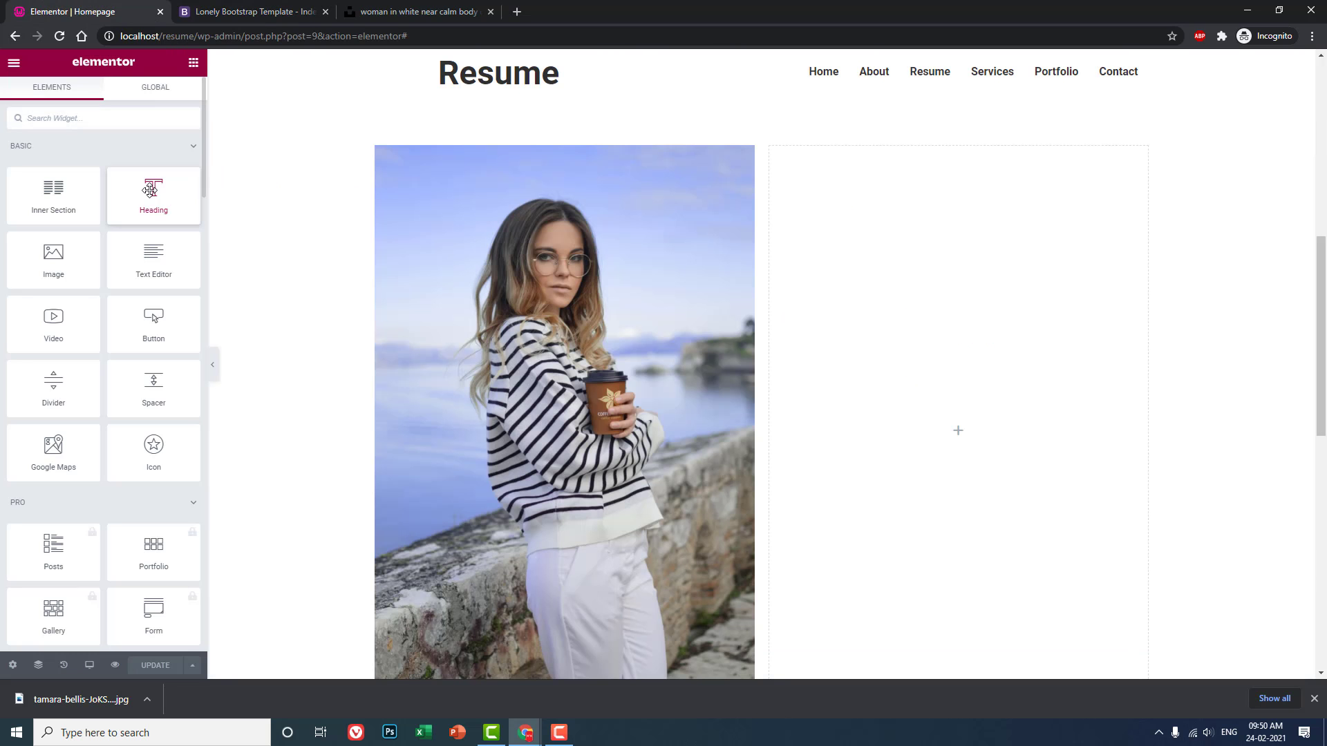
left_click_drag(150, 192, 1016, 332)
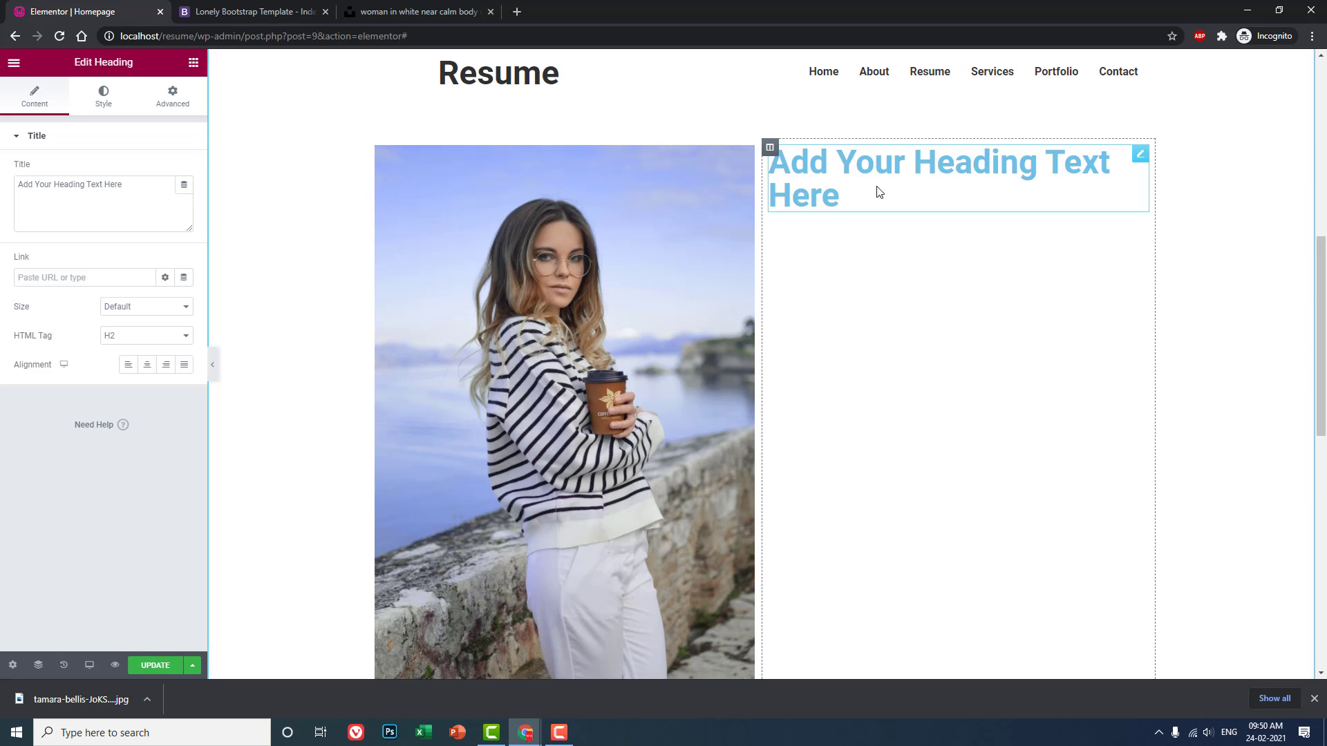
Step: Set the About section's Vertical Align to Middle
left_click(760, 146)
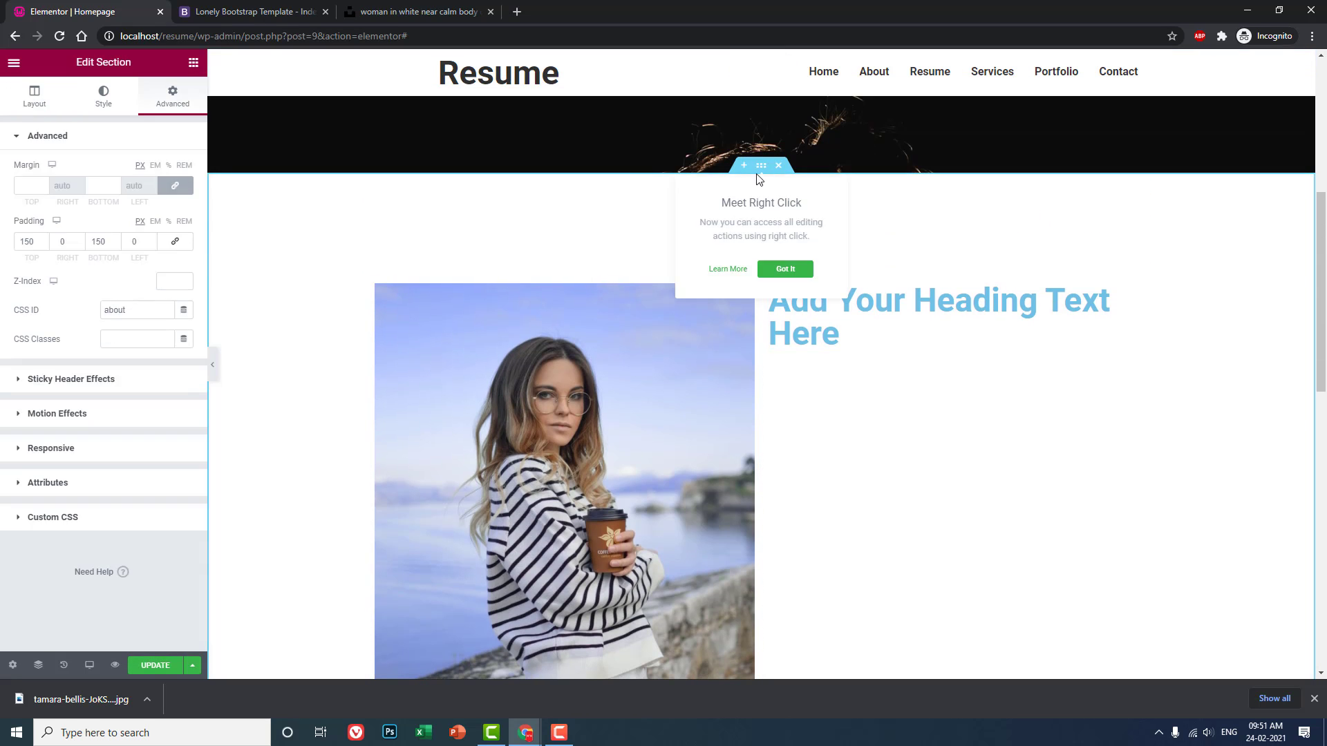
left_click(21, 97)
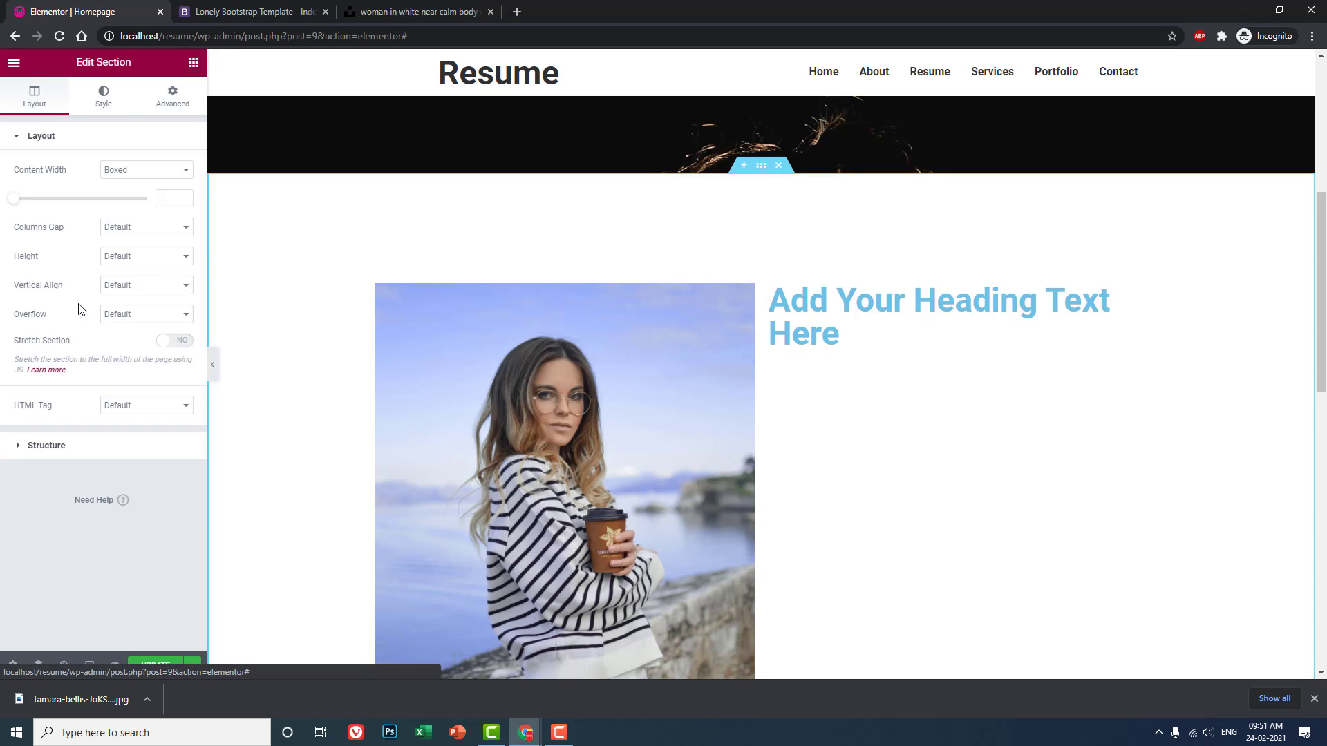
left_click(133, 285)
left_click(125, 324)
scroll(849, 438, "down", 3)
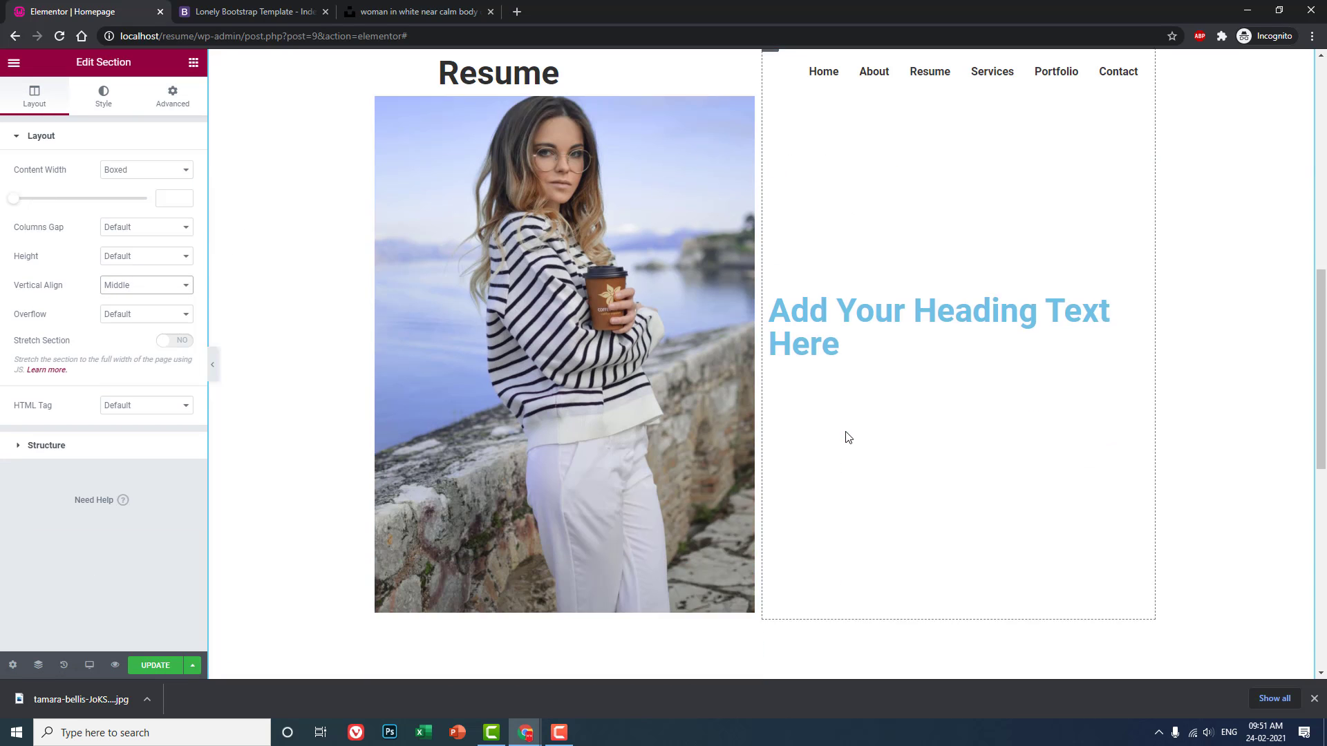
left_click(280, 12)
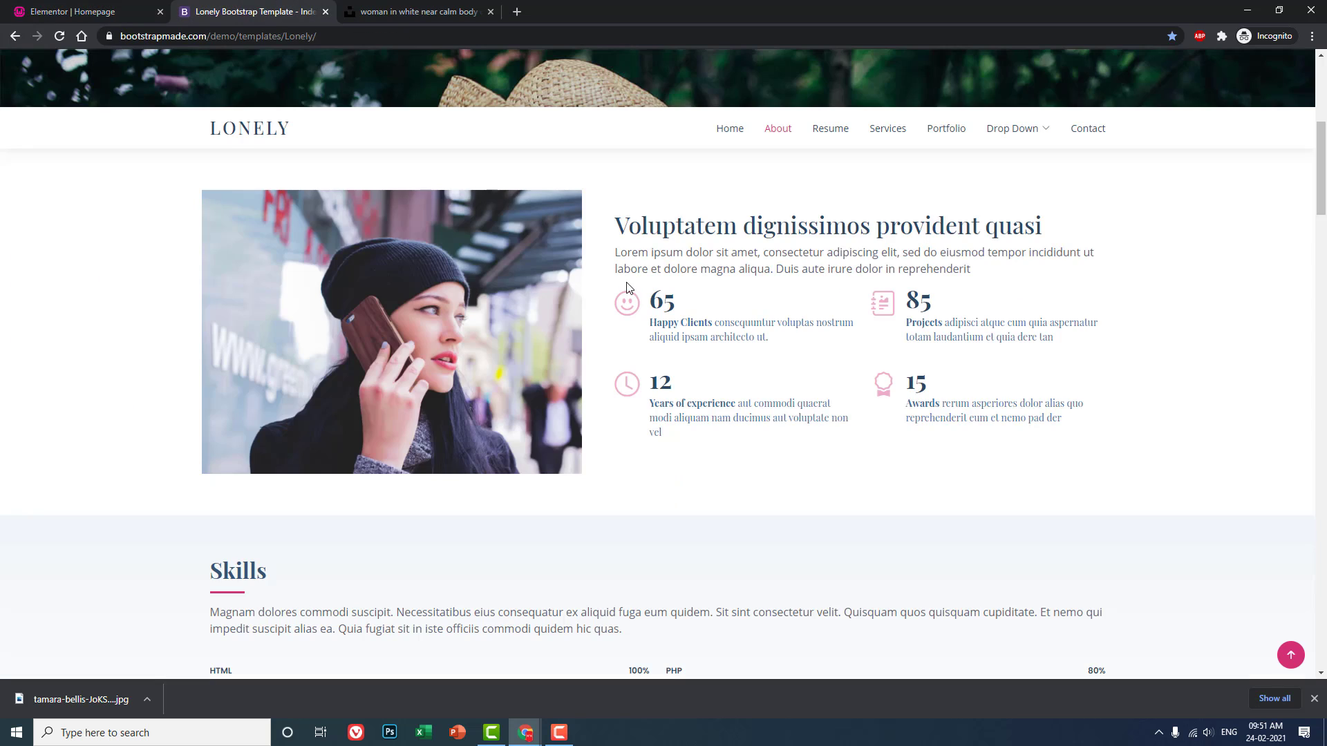
left_click(96, 14)
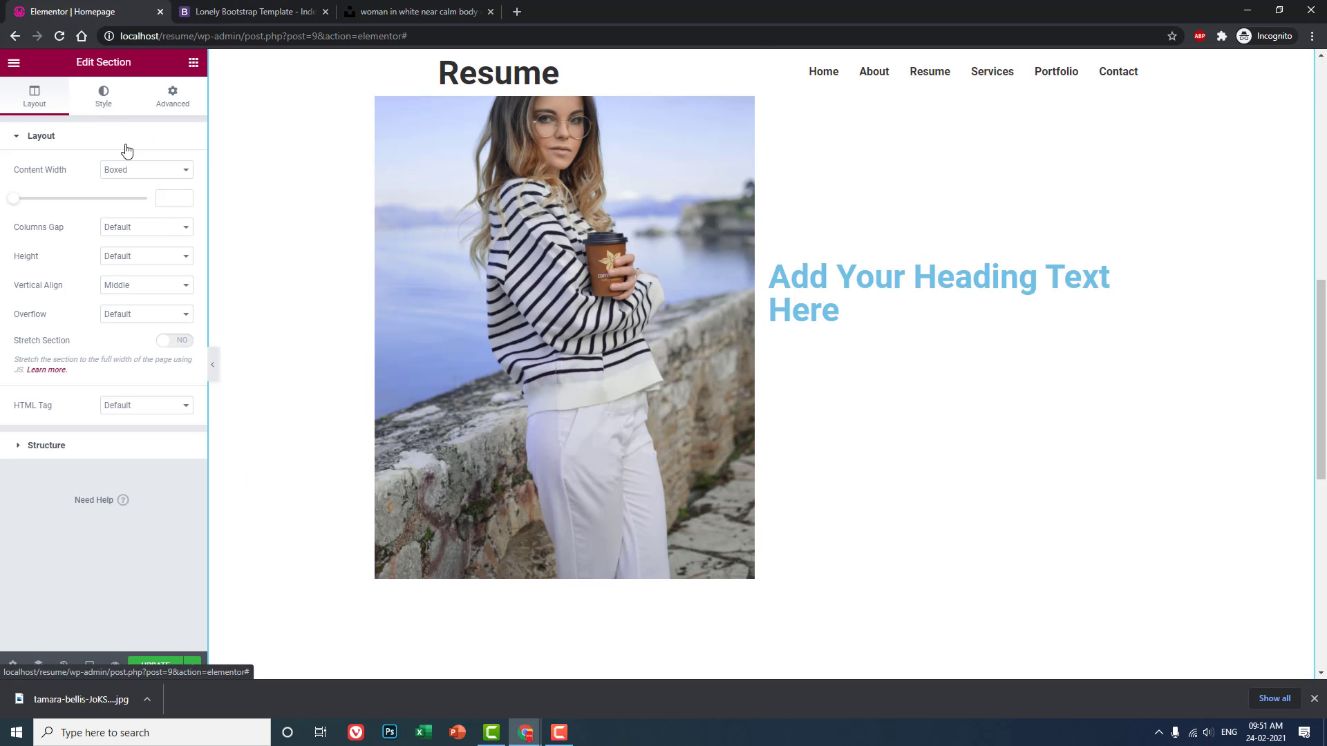
left_click(103, 99)
Step: Try a dark classic background on the section, then clear it so it stays white
left_click(129, 199)
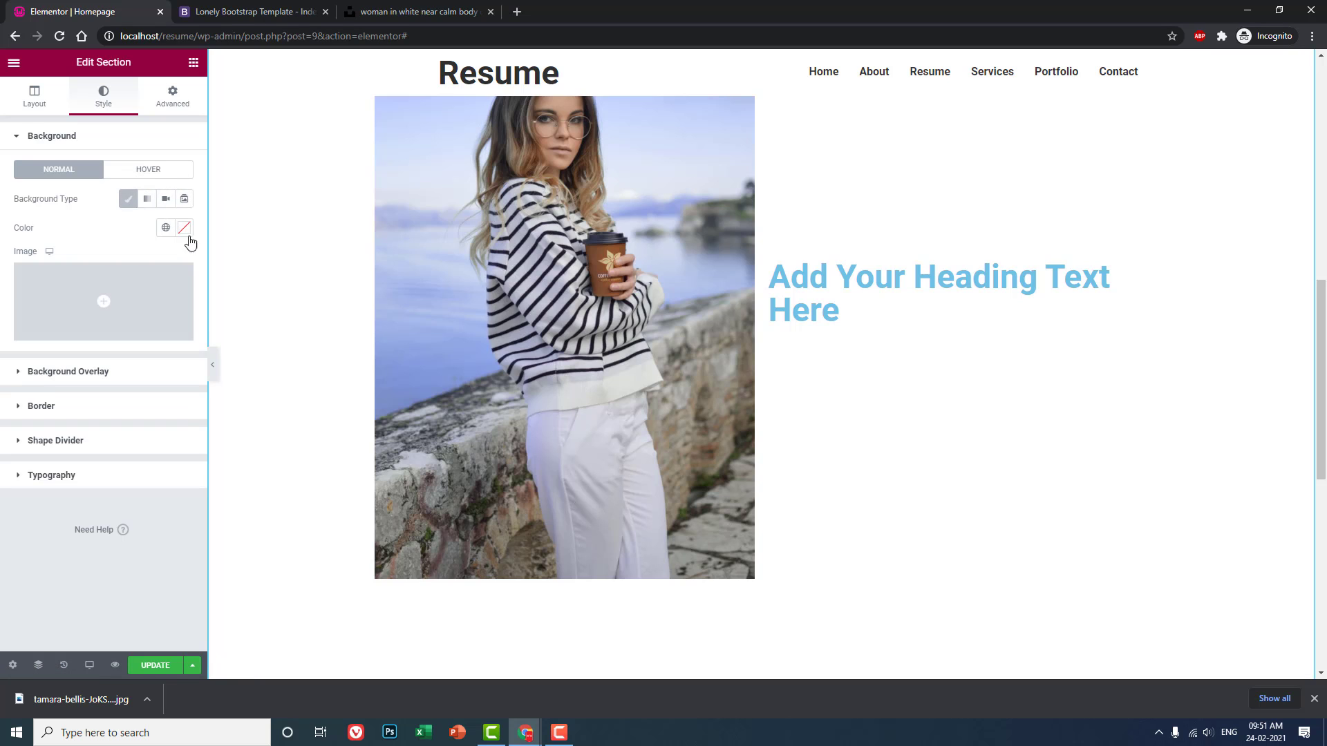
left_click(183, 229)
left_click(30, 375)
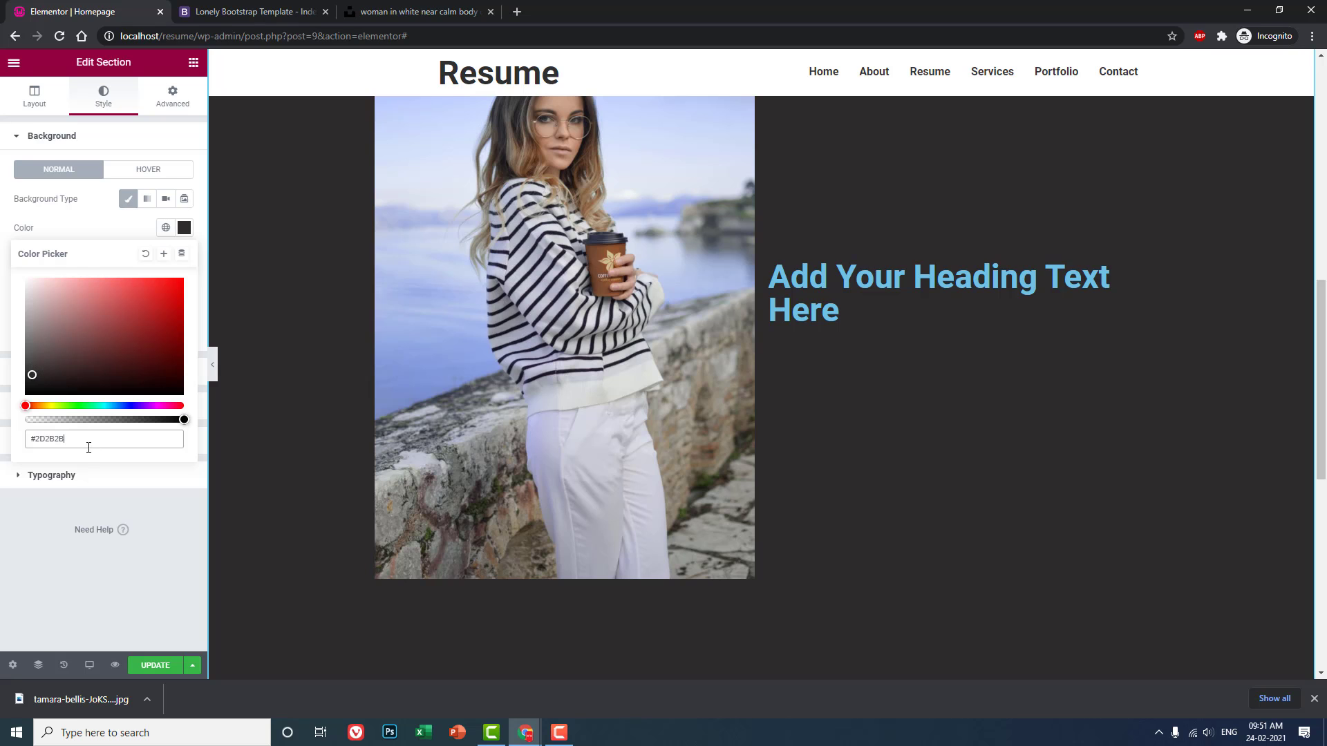
left_click(146, 255)
left_click(184, 550)
Step: Set the heading's text colour to dark grey #292A2A
left_click(839, 289)
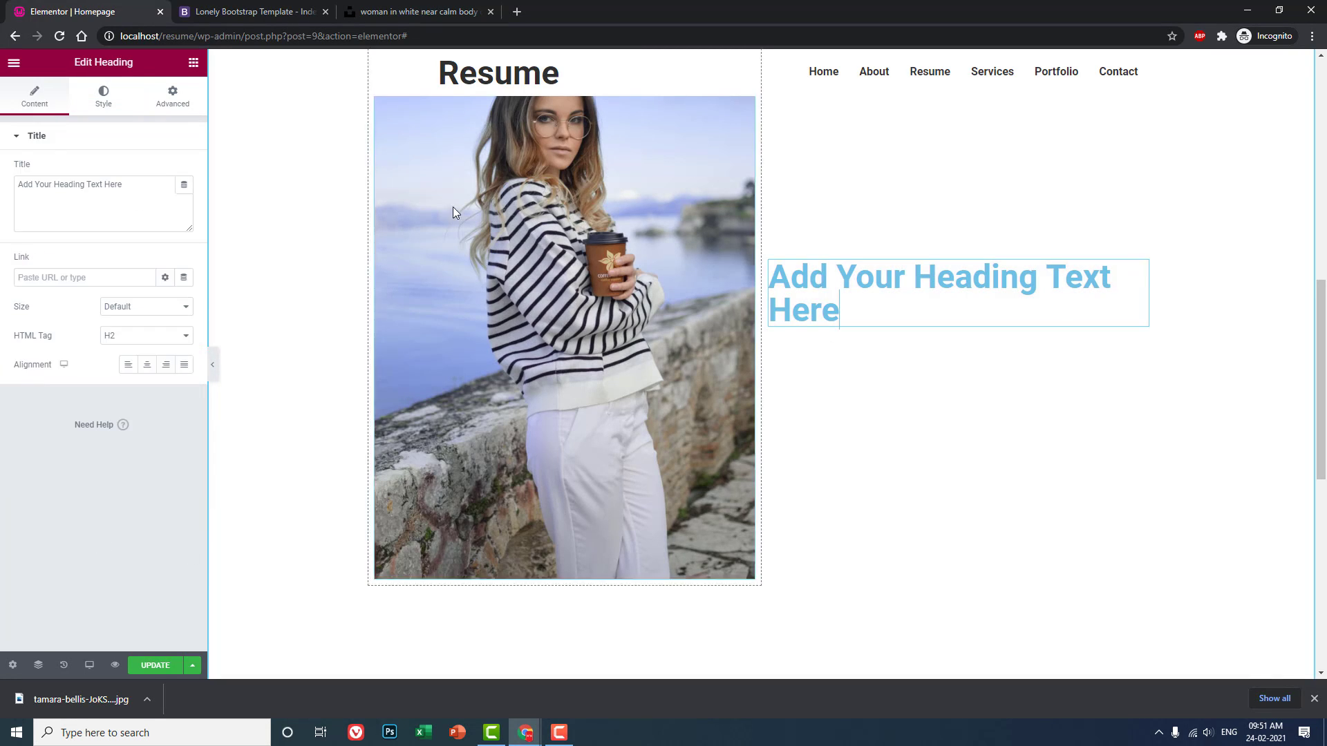
left_click(104, 95)
left_click(183, 169)
left_click(30, 318)
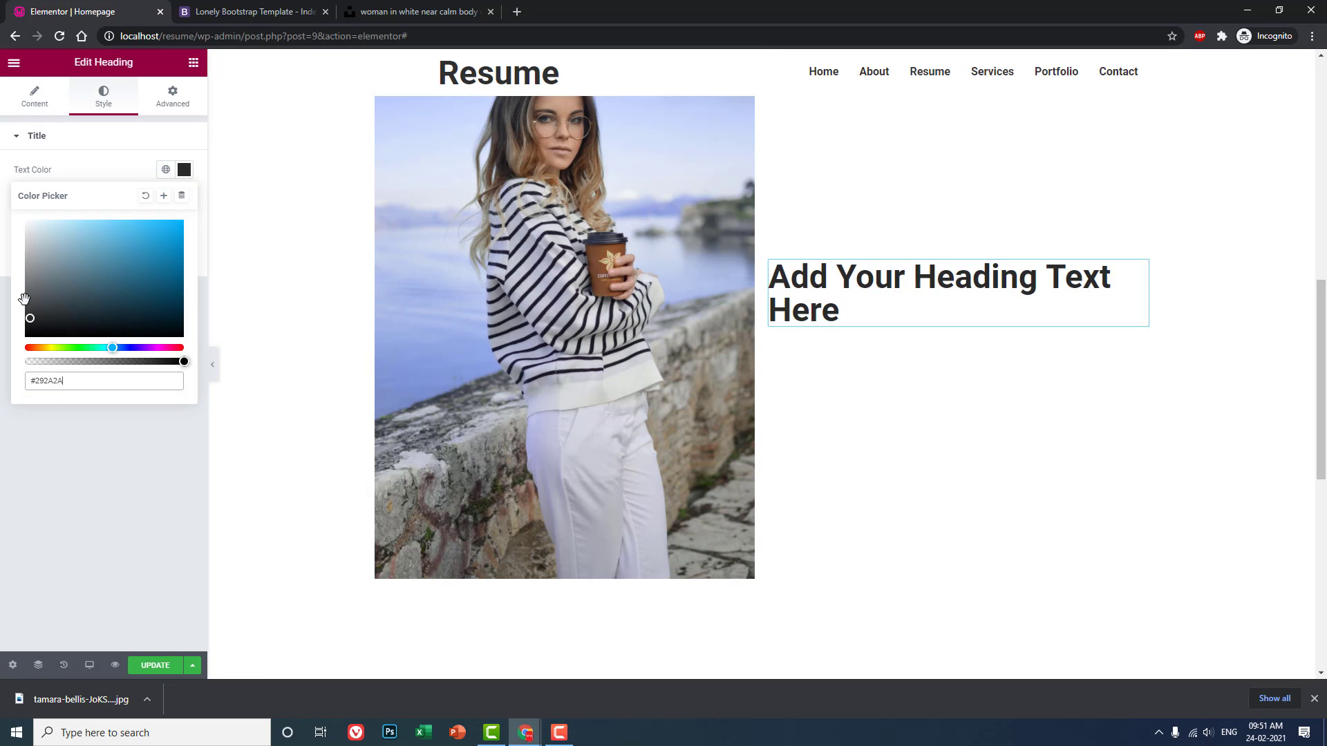
left_click(43, 458)
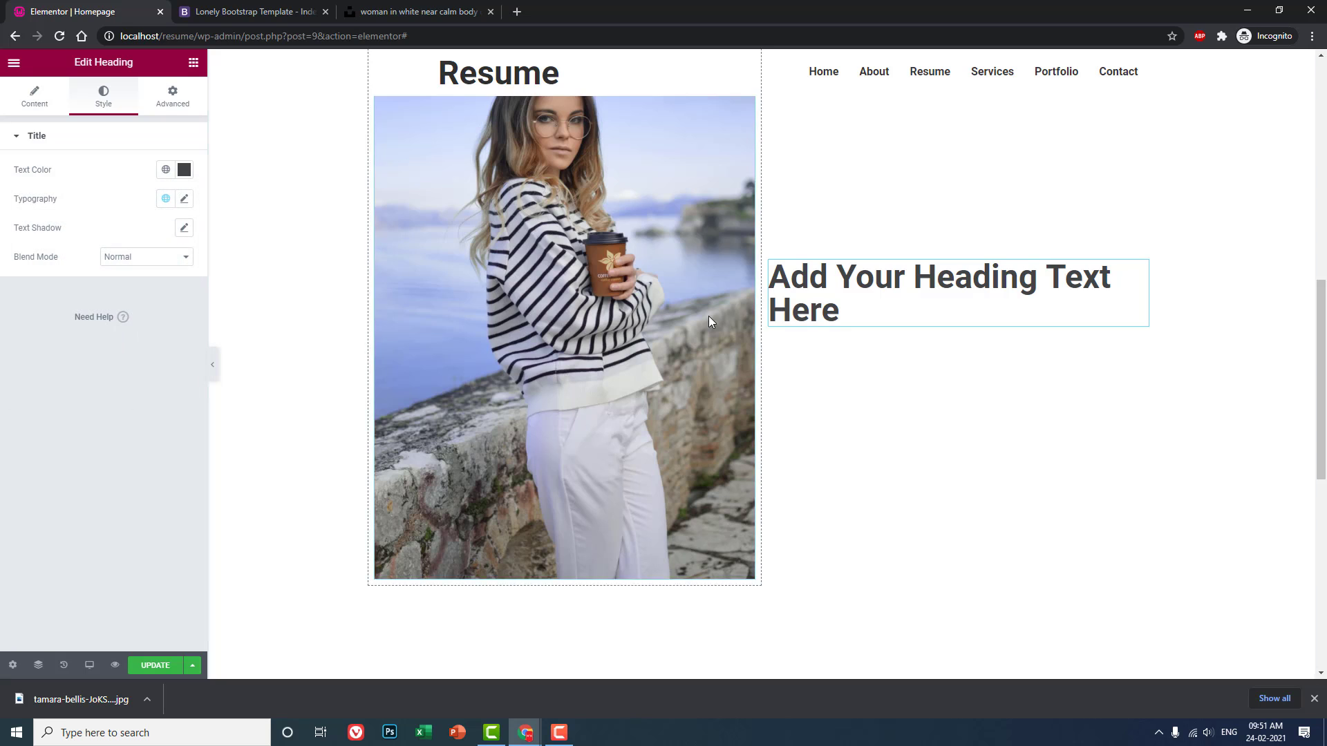
left_click(44, 93)
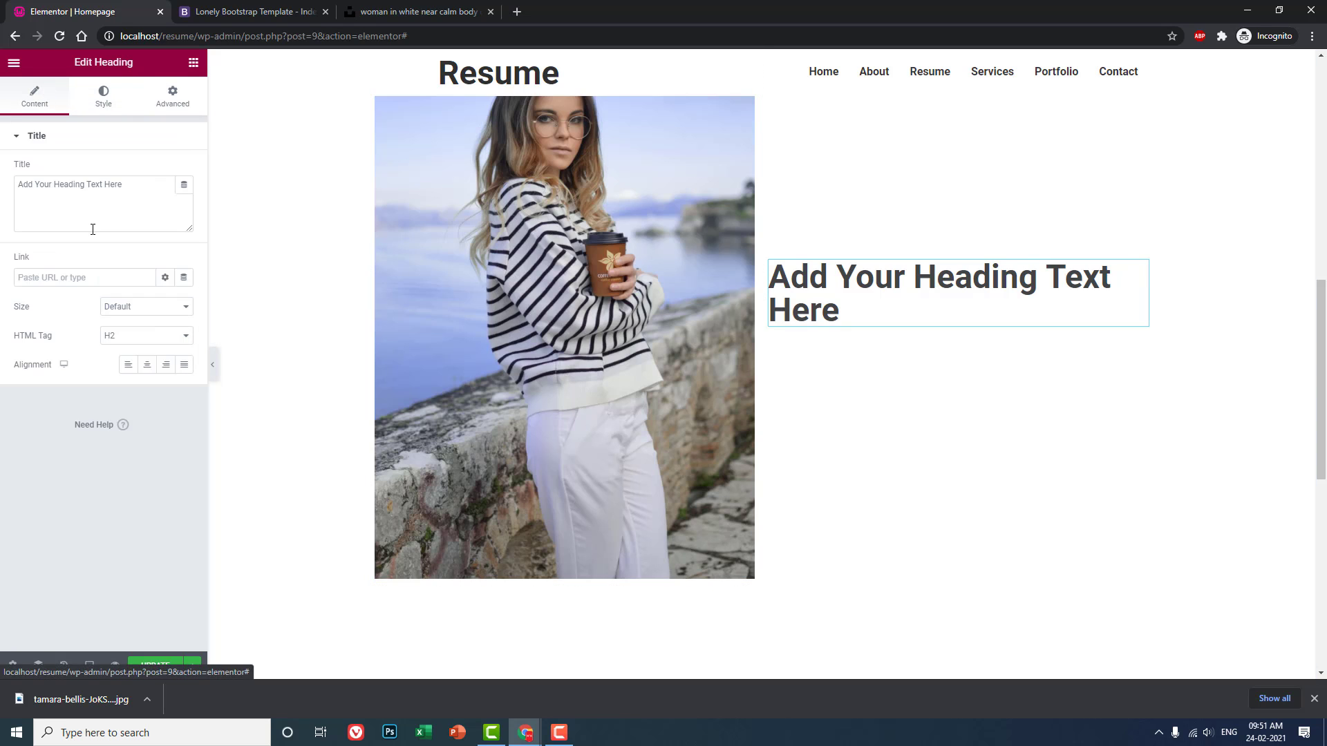
left_click_drag(93, 229, 59, 139)
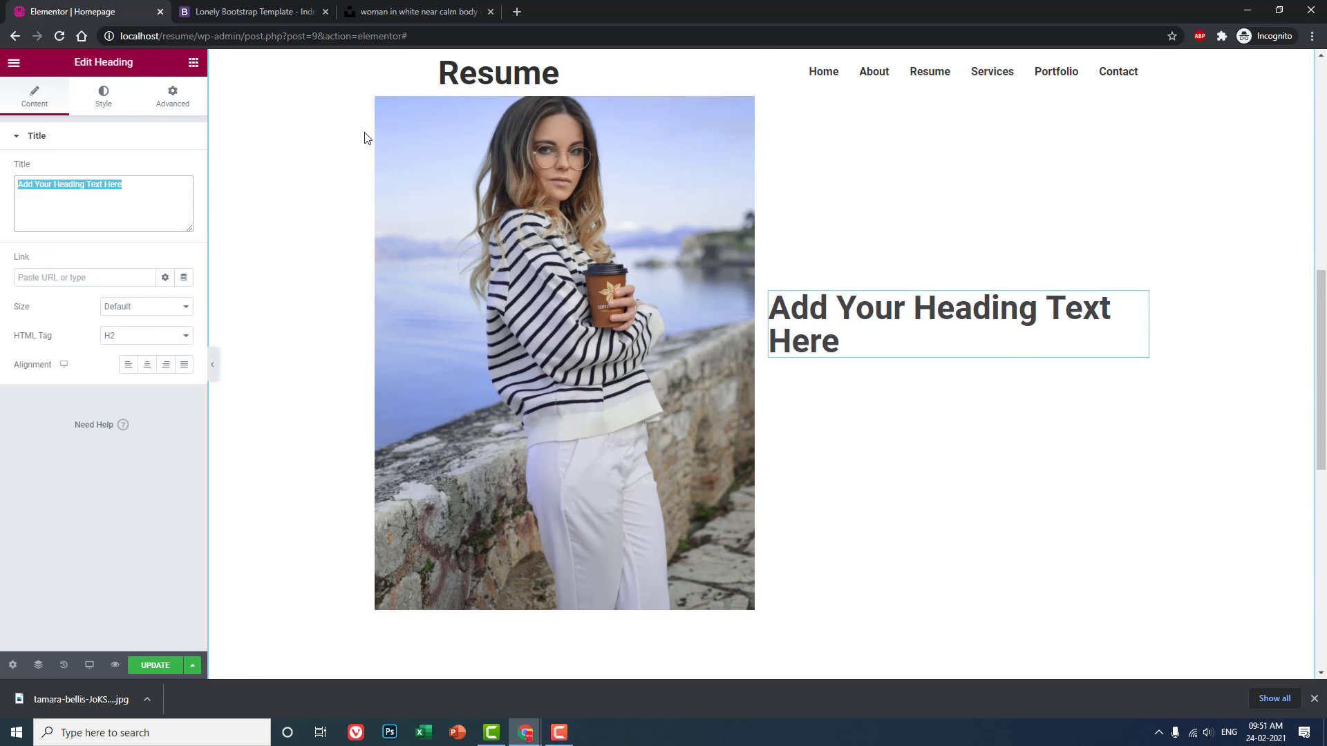
Step: Change the heading title to 'ABOUT ME'
left_click(260, 9)
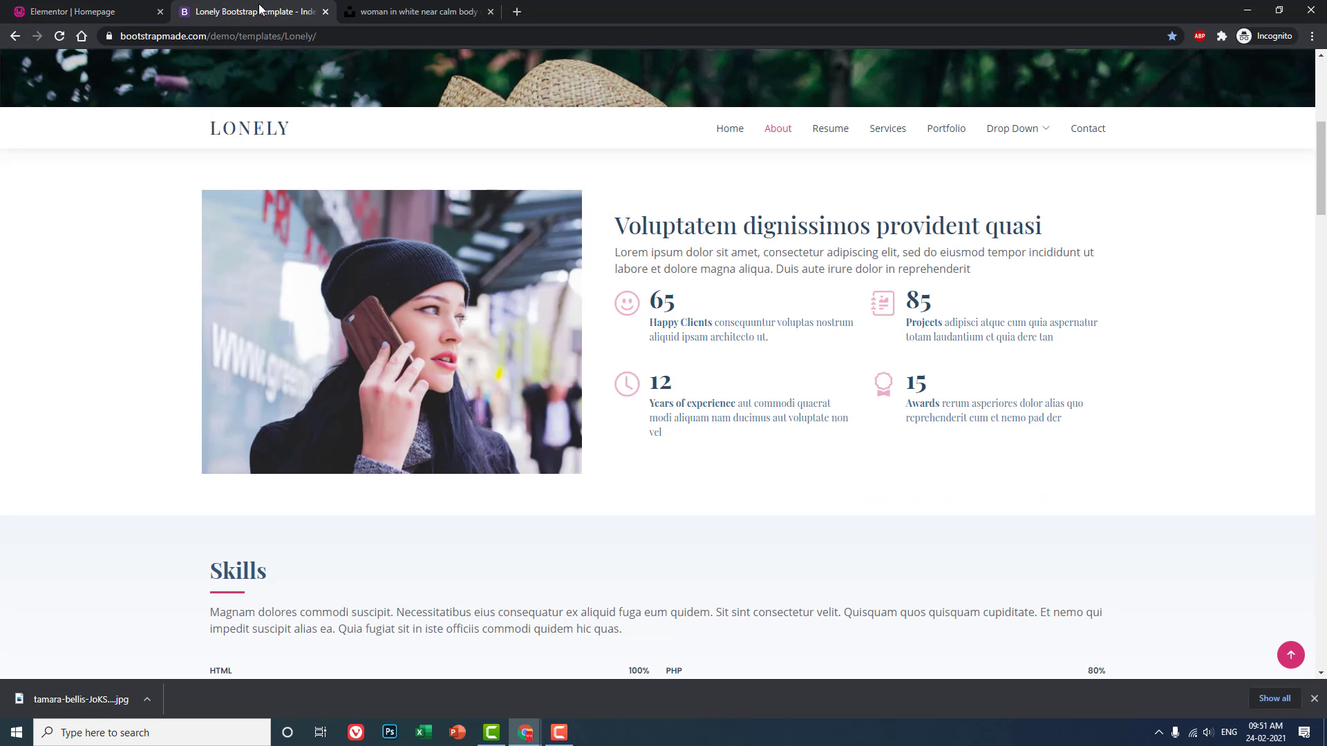
left_click(69, 10)
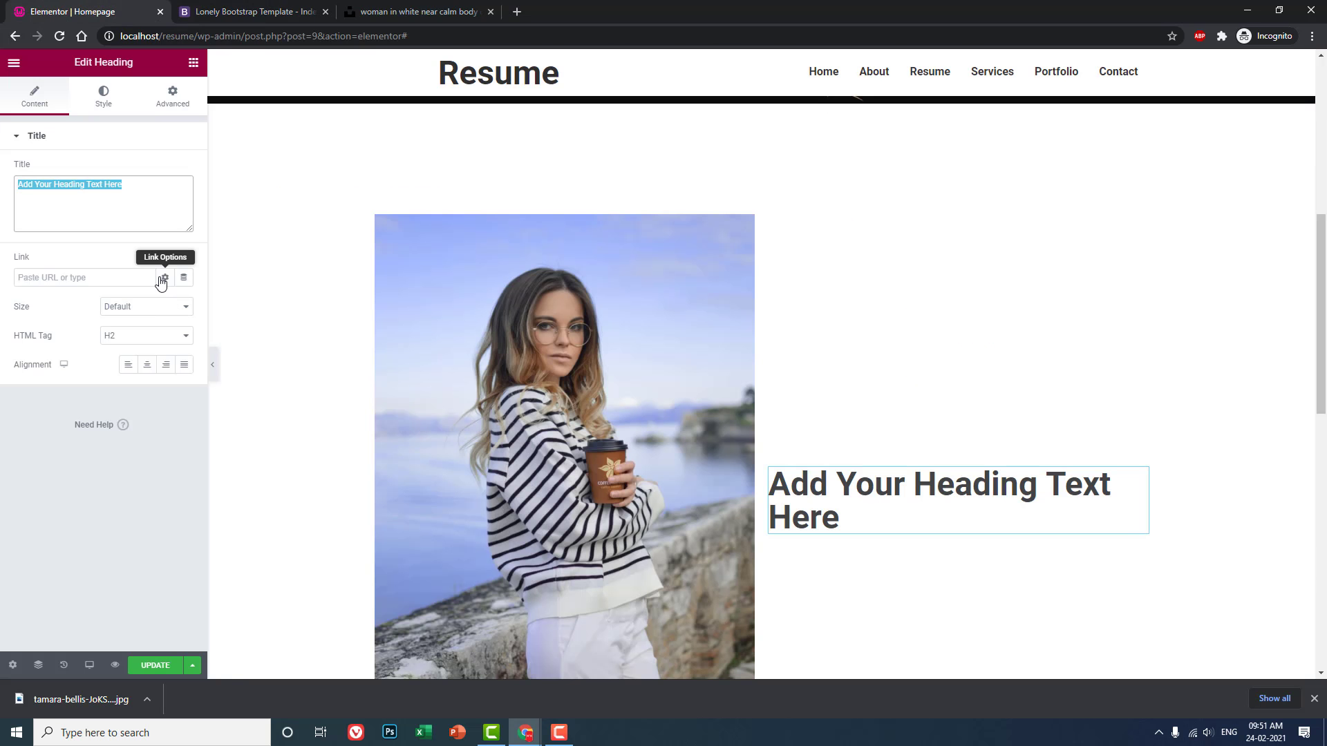
type("ab")
key("BackSpace")
type("AB")
key("BackSpace")
key("BackSpace")
key("BackSpace")
type("ABOUT ME")
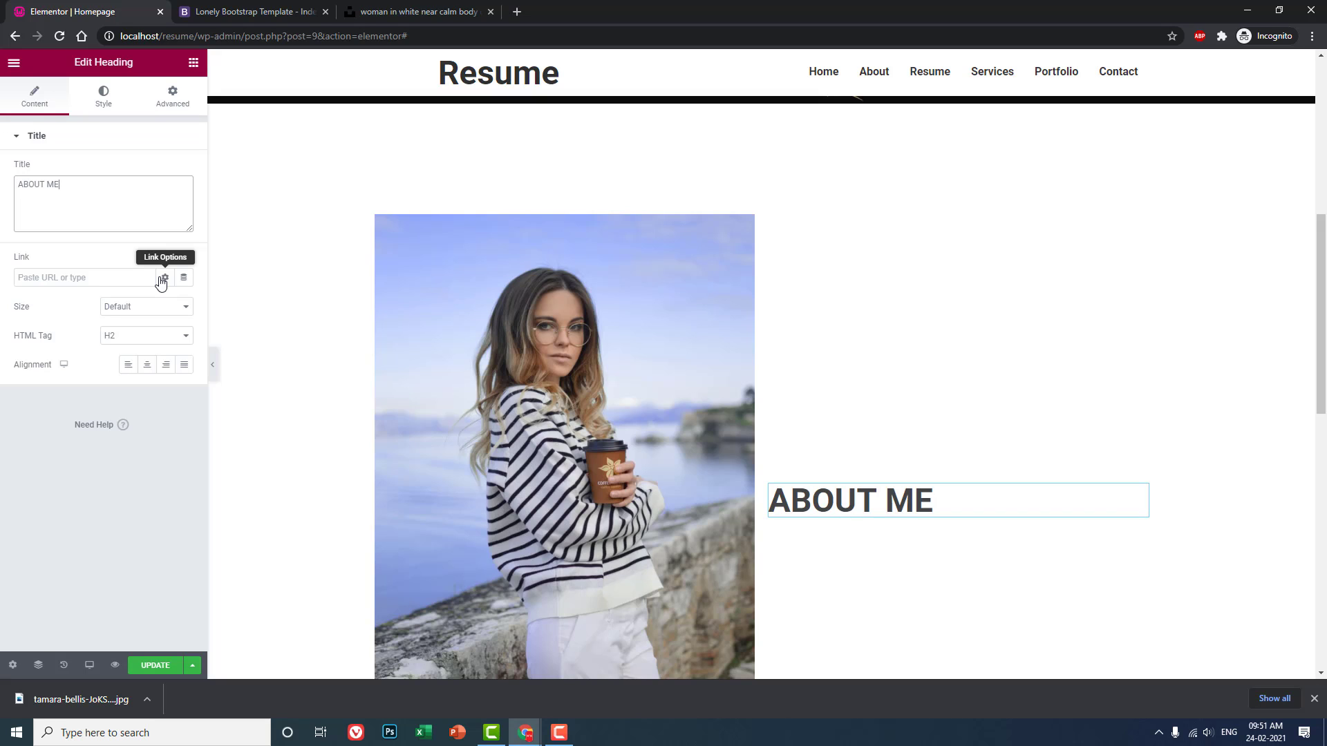
Step: Give the heading's column 50 px padding on every side
left_click(195, 64)
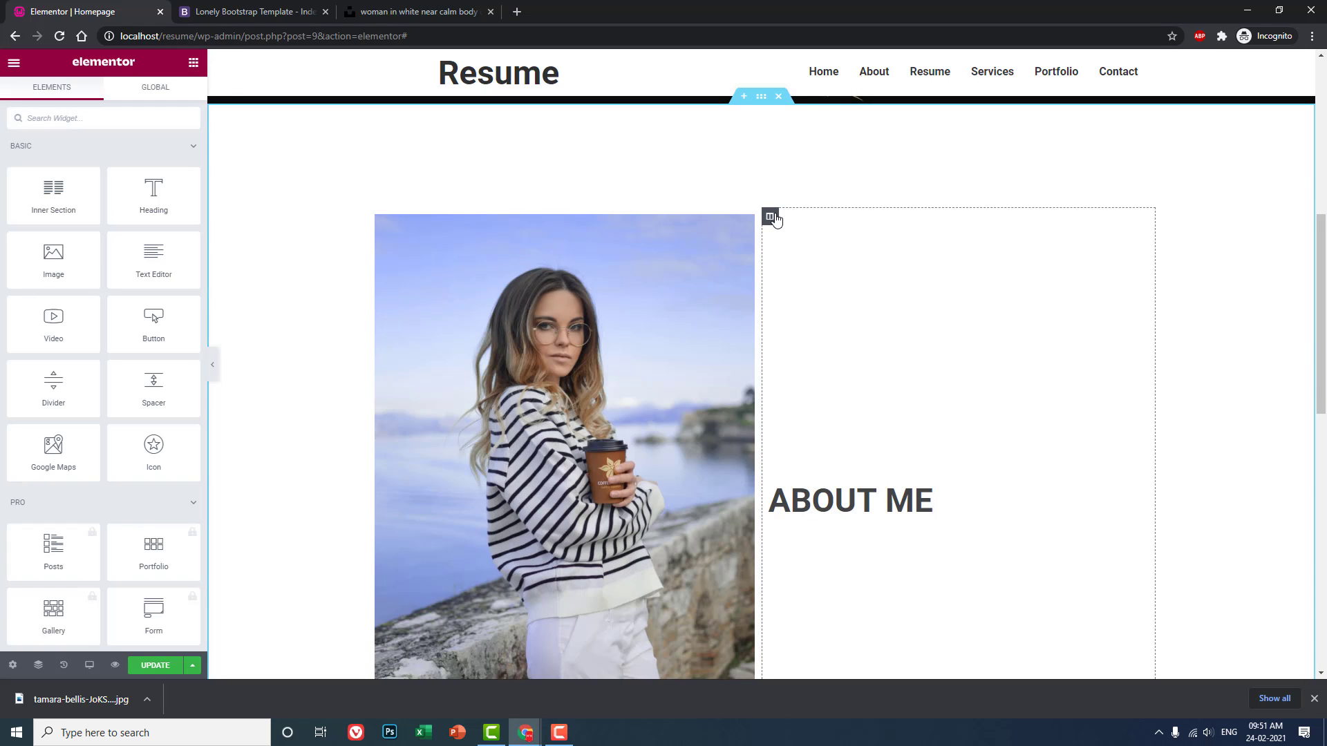
left_click(772, 217)
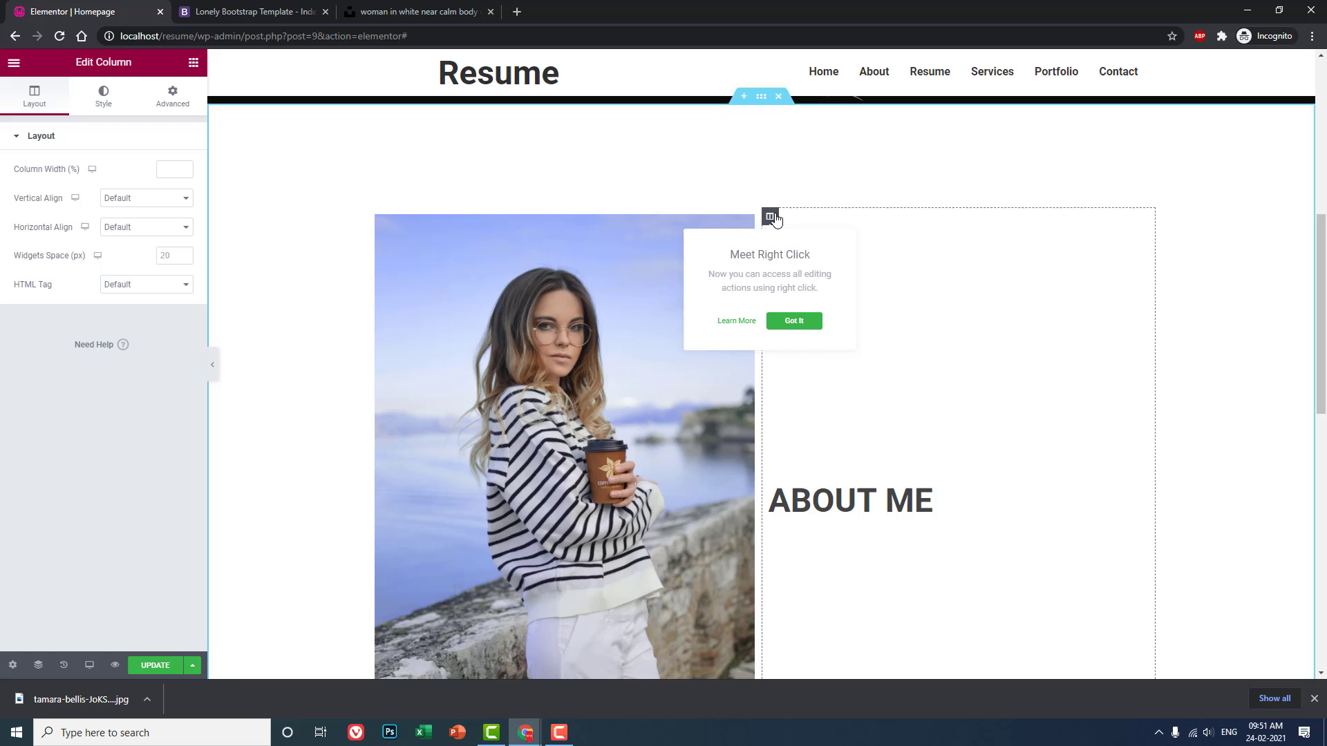
left_click(156, 103)
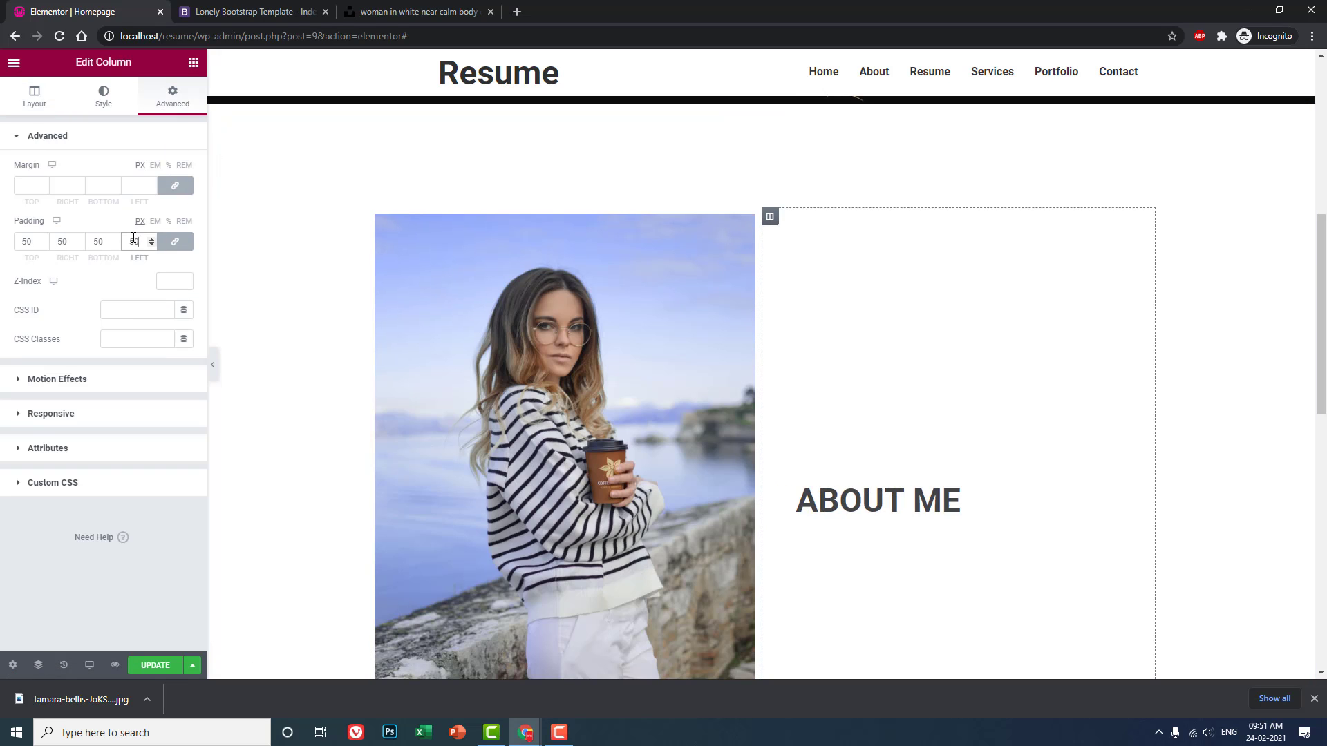
scroll(860, 415, "down", 2)
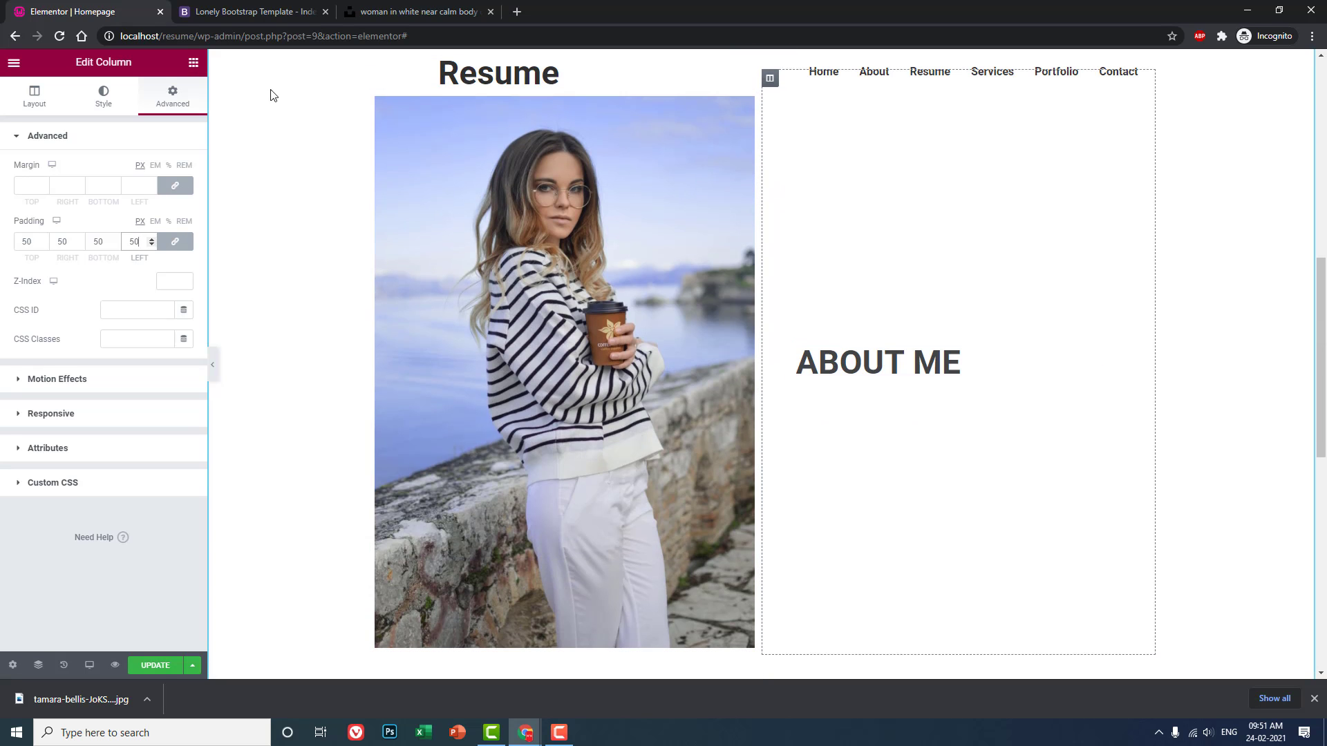
left_click(194, 62)
Step: Add a justified Lorem ipsum Text Editor paragraph below the ABOUT ME heading
left_click_drag(179, 269, 971, 376)
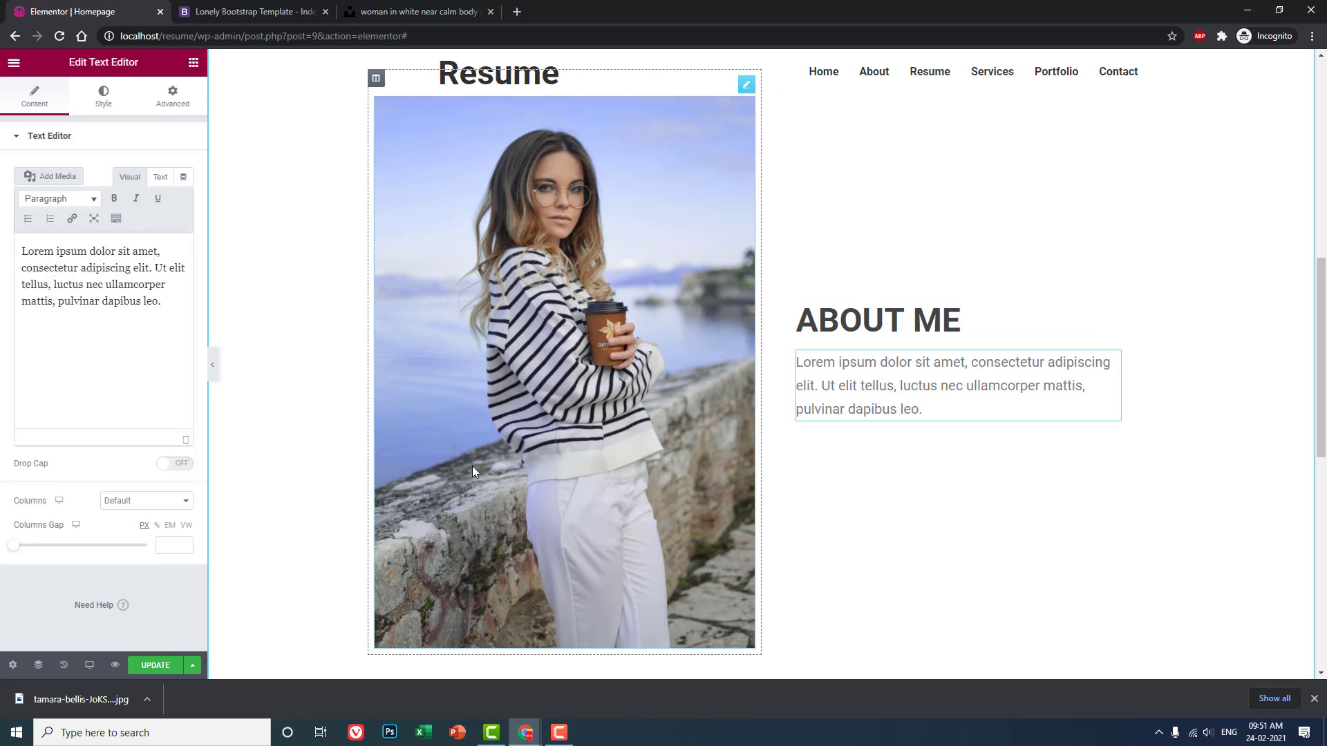
left_click(104, 96)
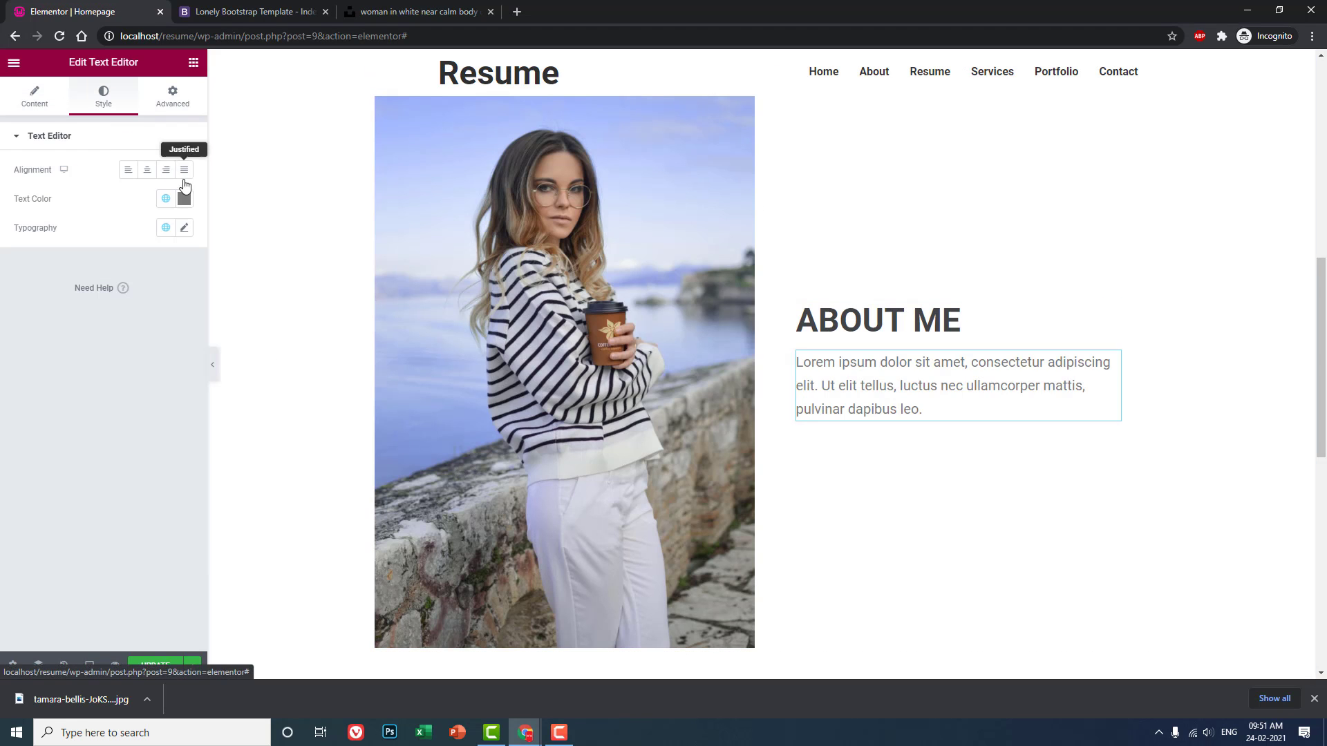
left_click(183, 170)
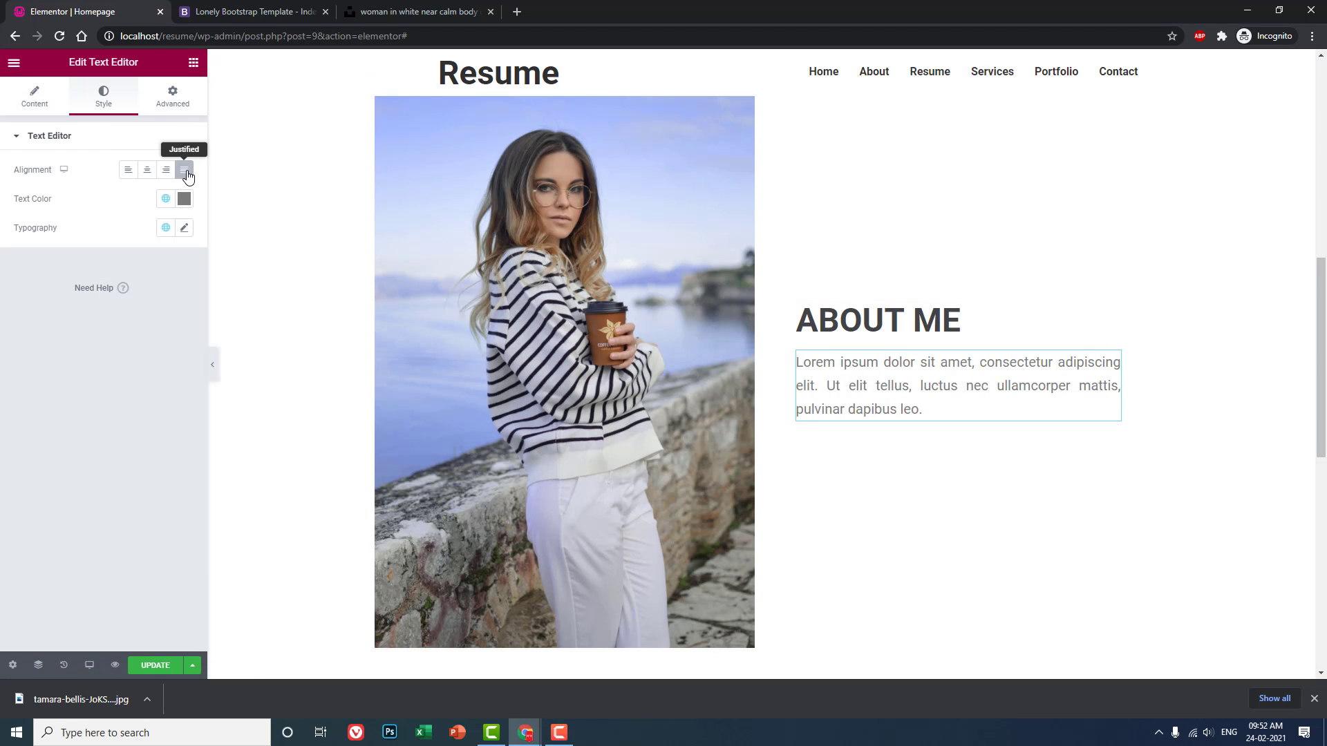
left_click(281, 5)
left_click(99, 7)
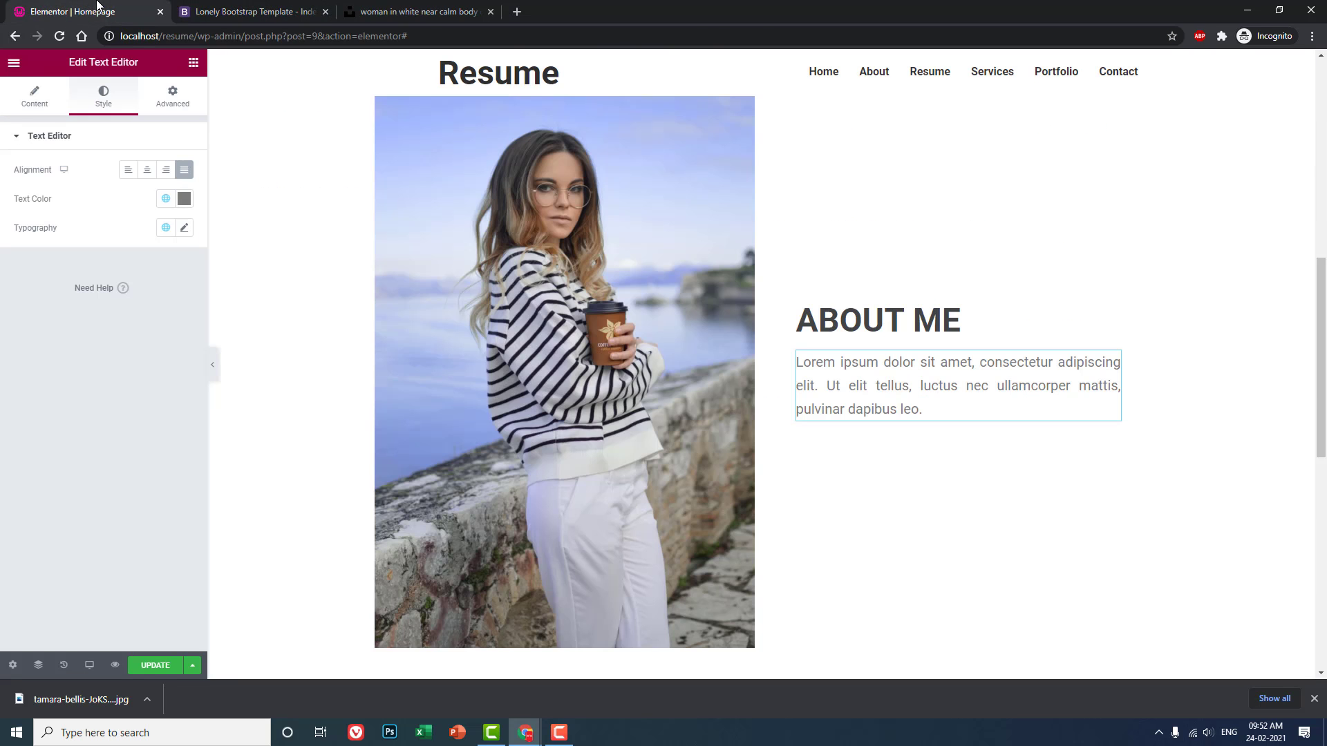
Step: Try an Inner Section below the paragraph, then search widgets for 'LIST' and clear the search
left_click(193, 62)
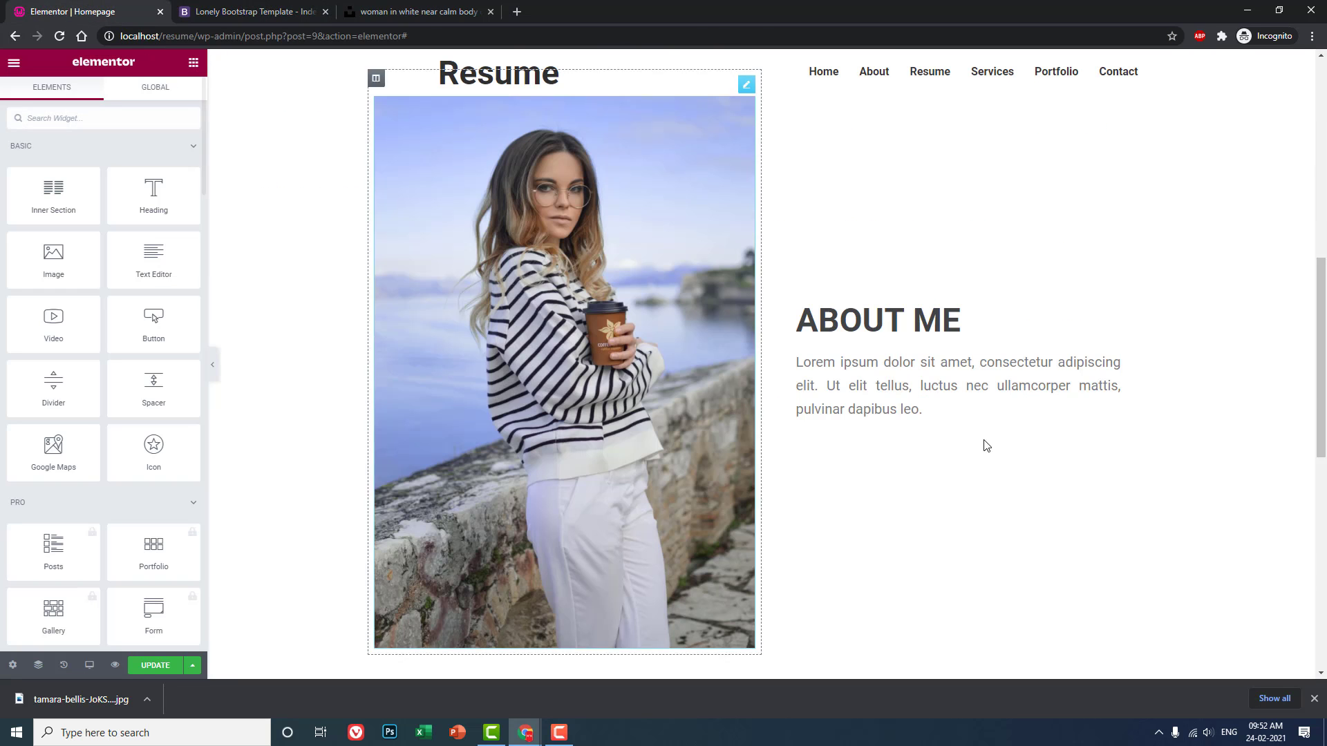
left_click_drag(53, 192, 949, 403)
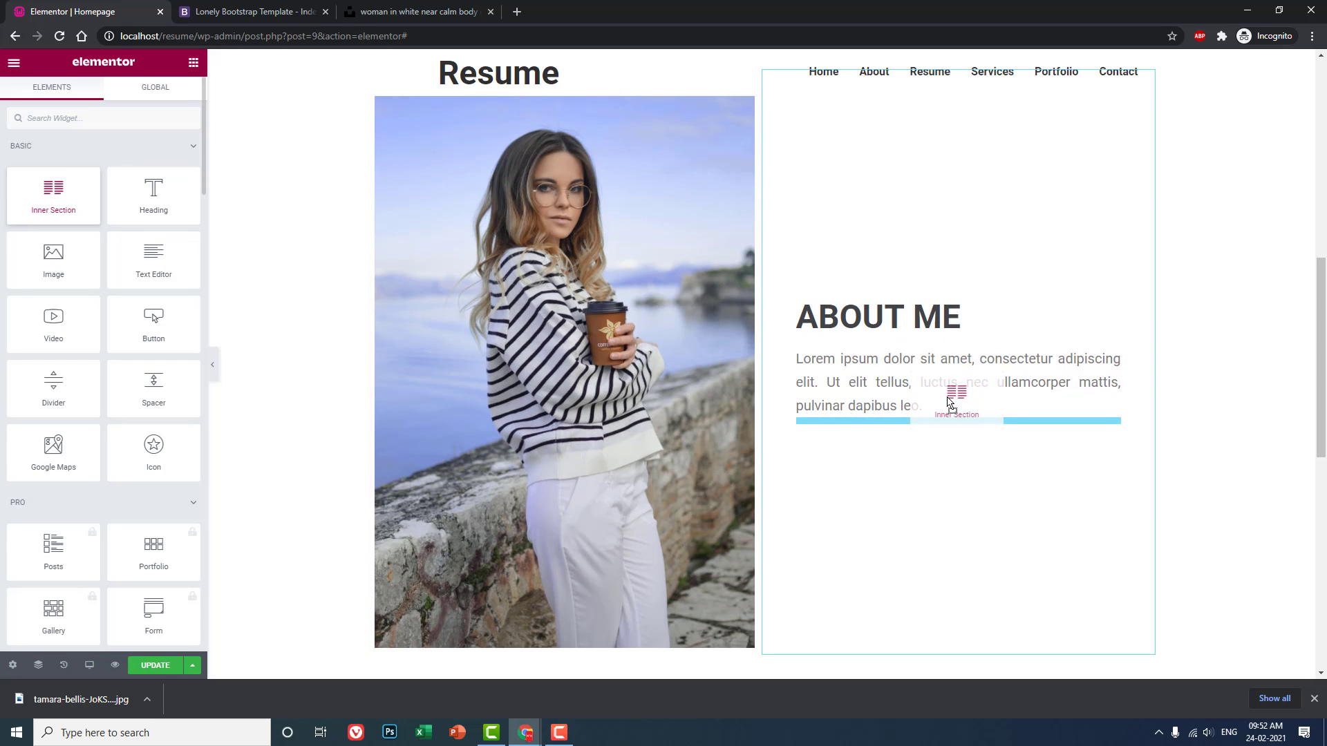
left_click_drag(949, 403, 18, 181)
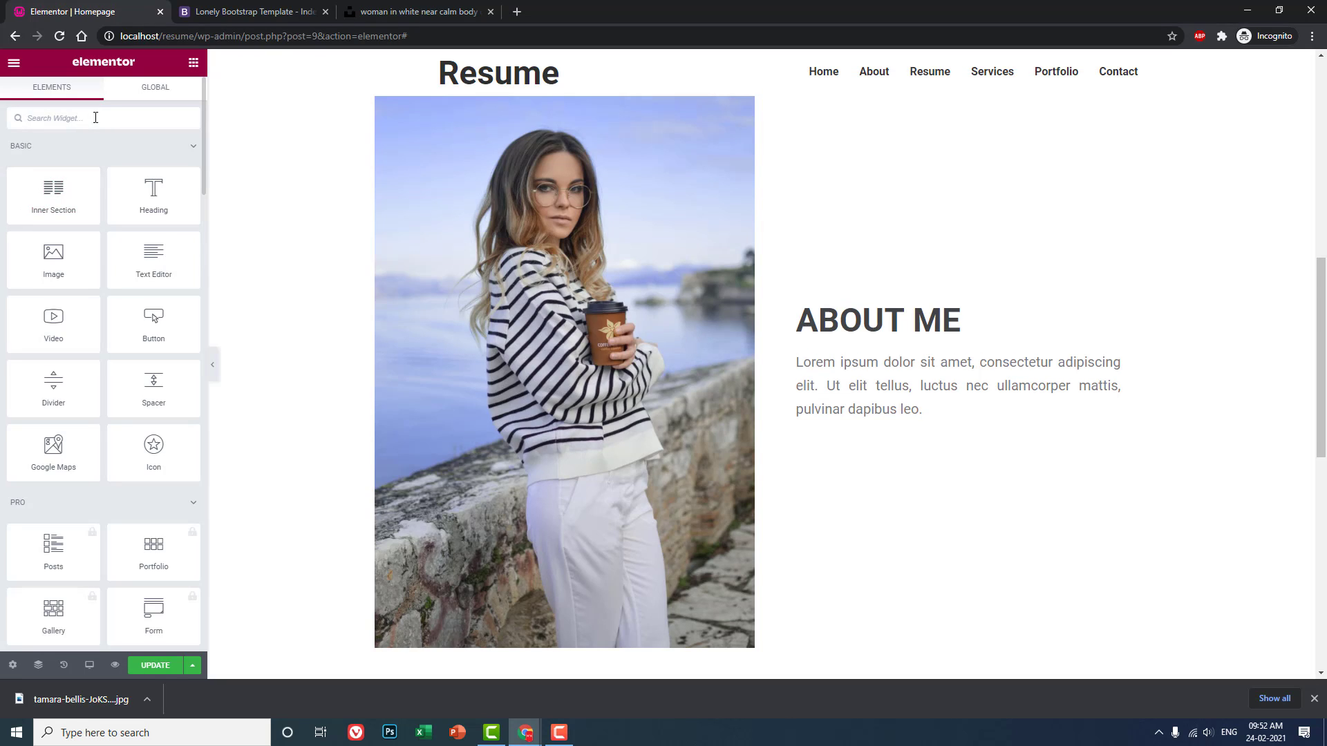
type("LIST")
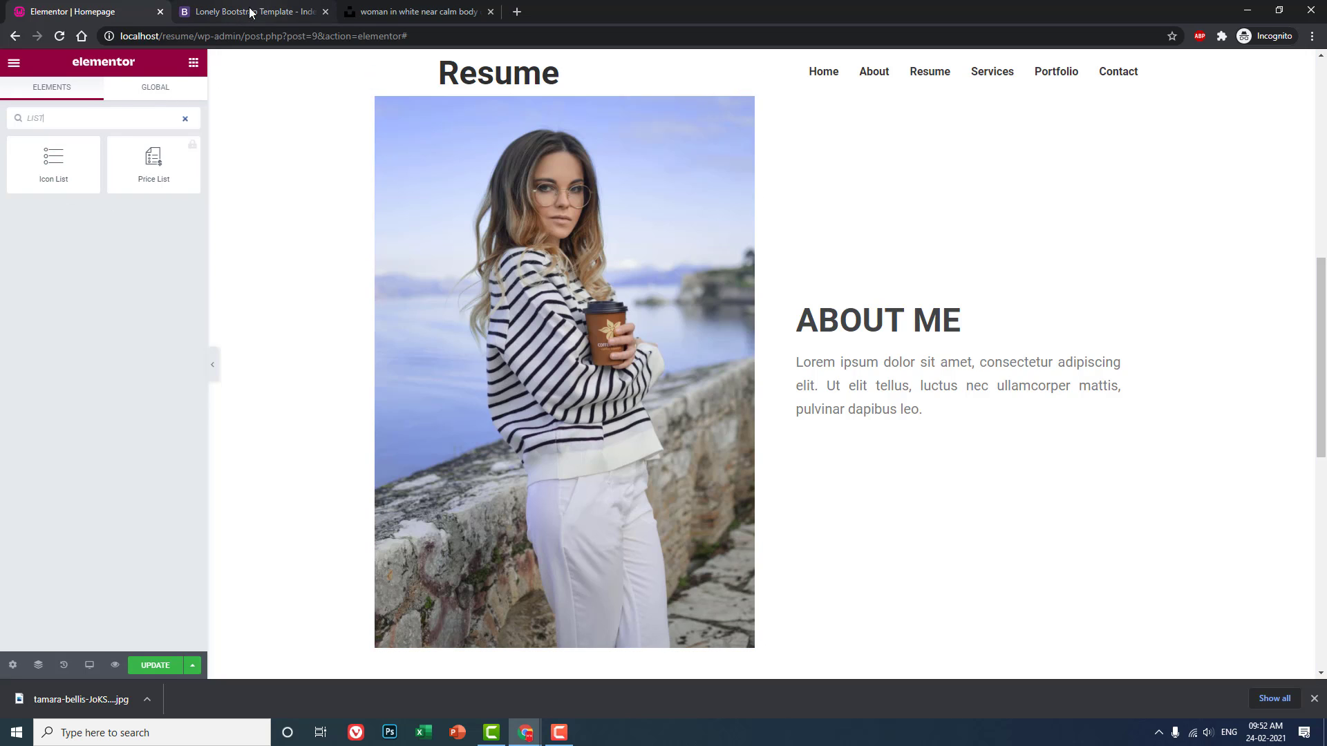
left_click_drag(48, 118, 2, 131)
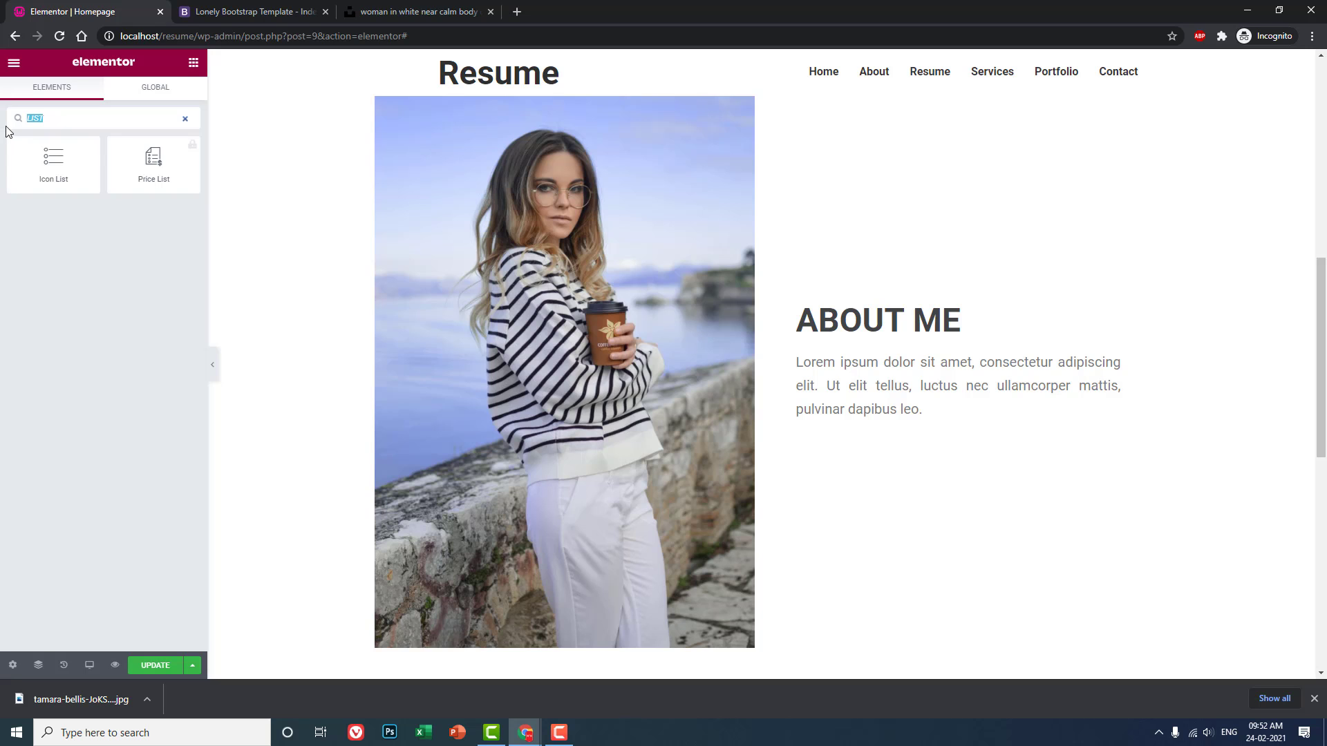
key("BackSpace")
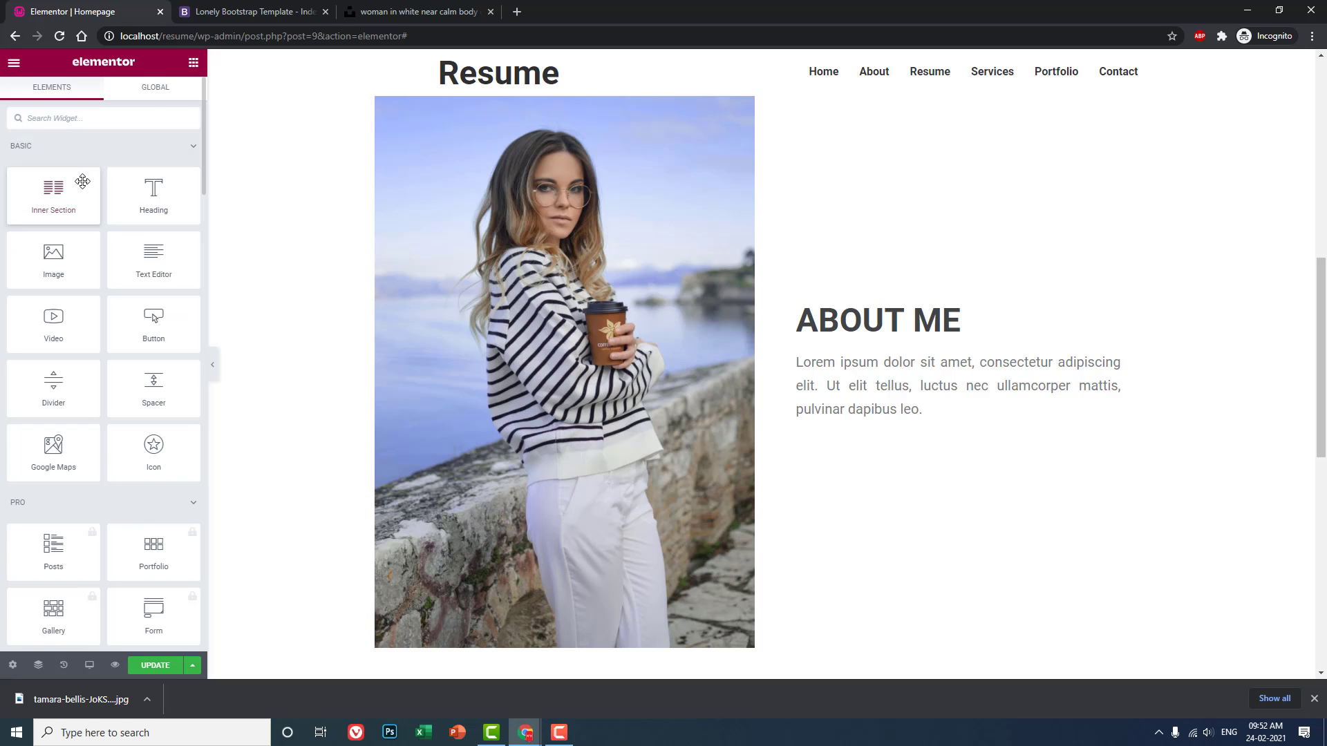
scroll(79, 252, "down", 15)
scroll(79, 259, "down", 10)
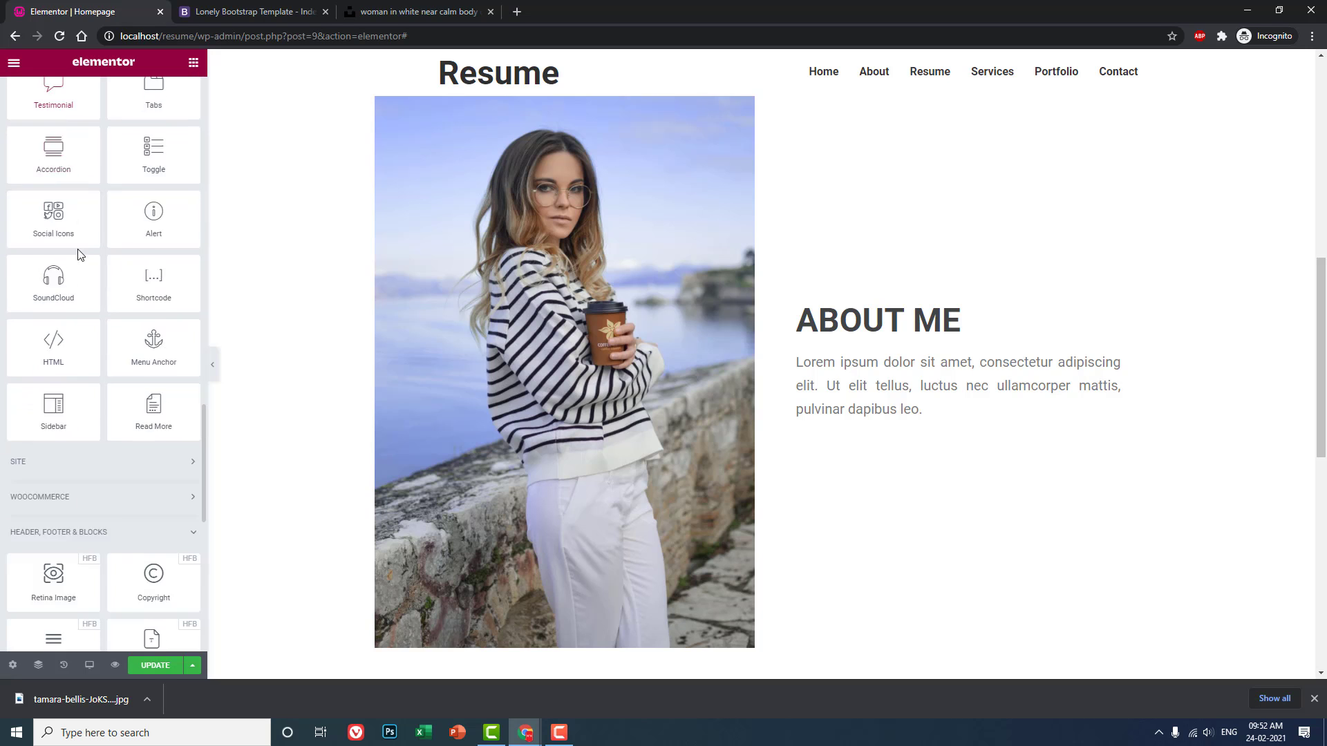
scroll(78, 254, "down", 3)
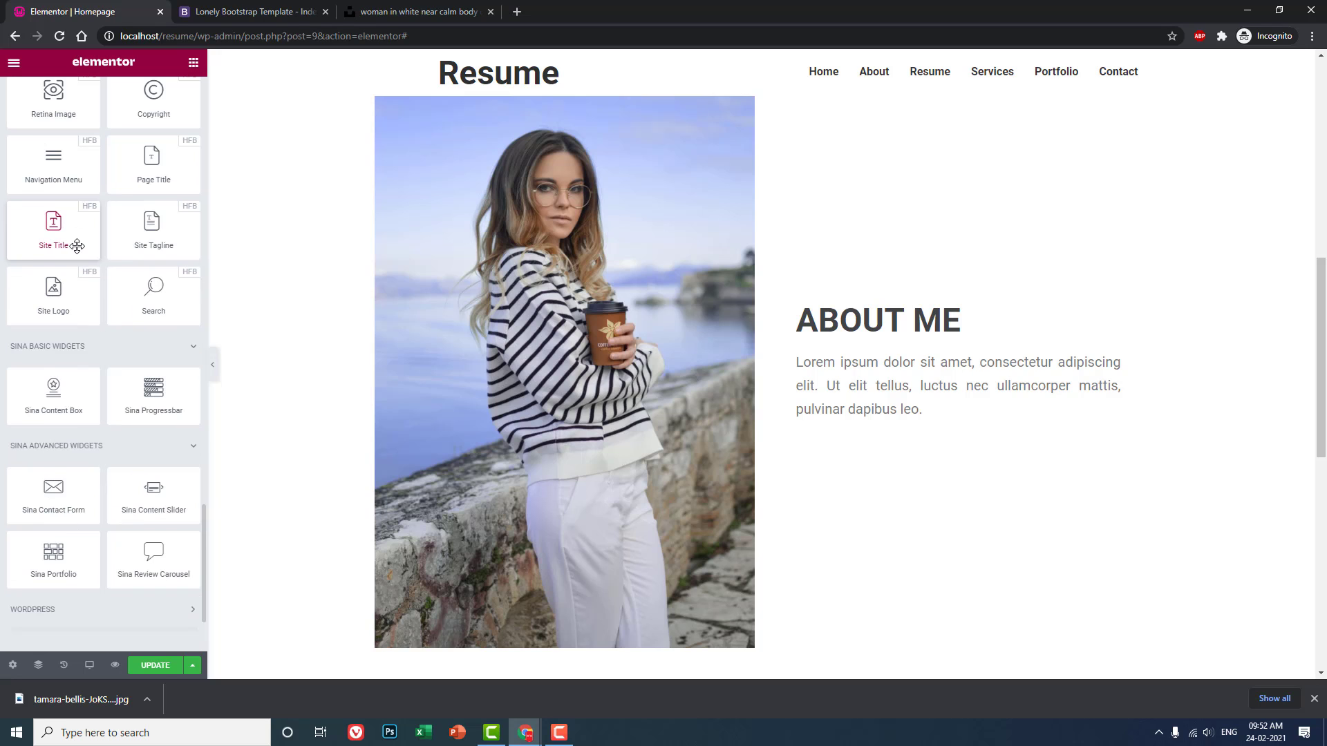
scroll(77, 246, "down", 2)
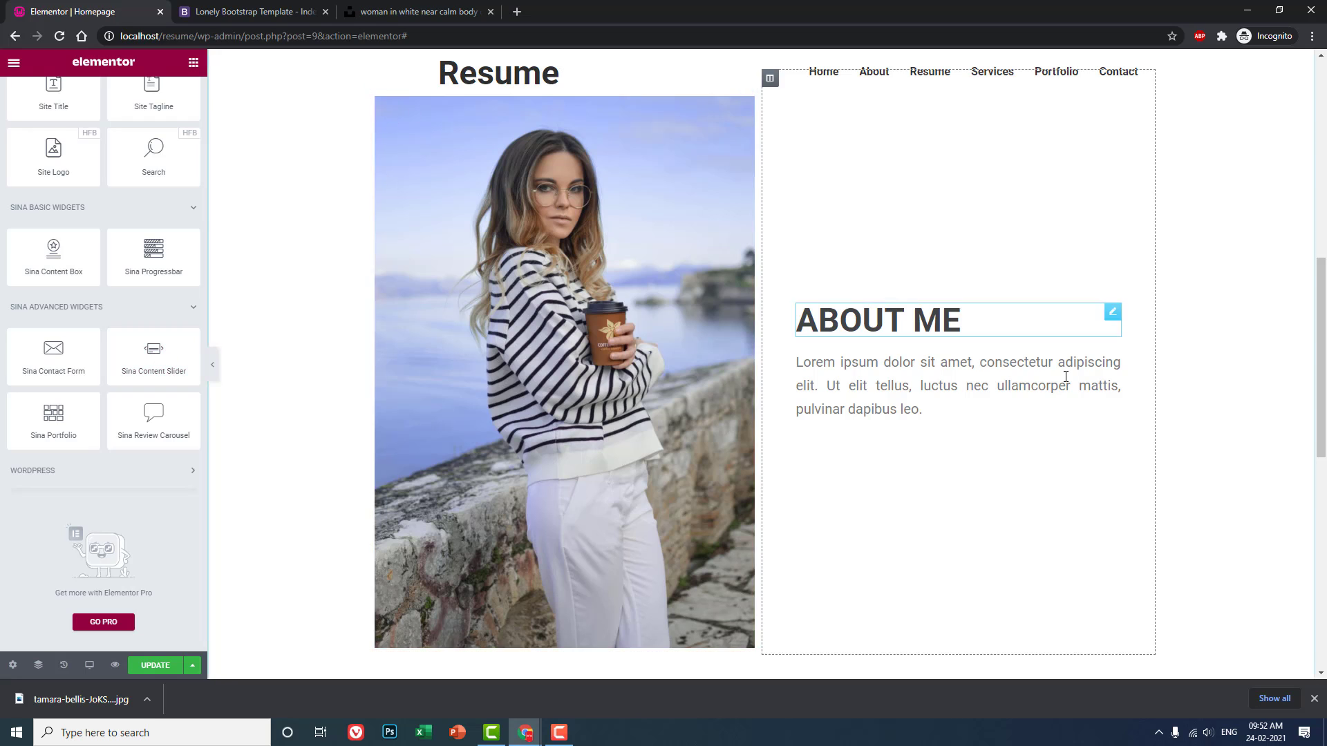
Step: Compare with the Lonely About section, then select 'localhost/resume/wp-admin' in the editor's address bar
left_click(304, 10)
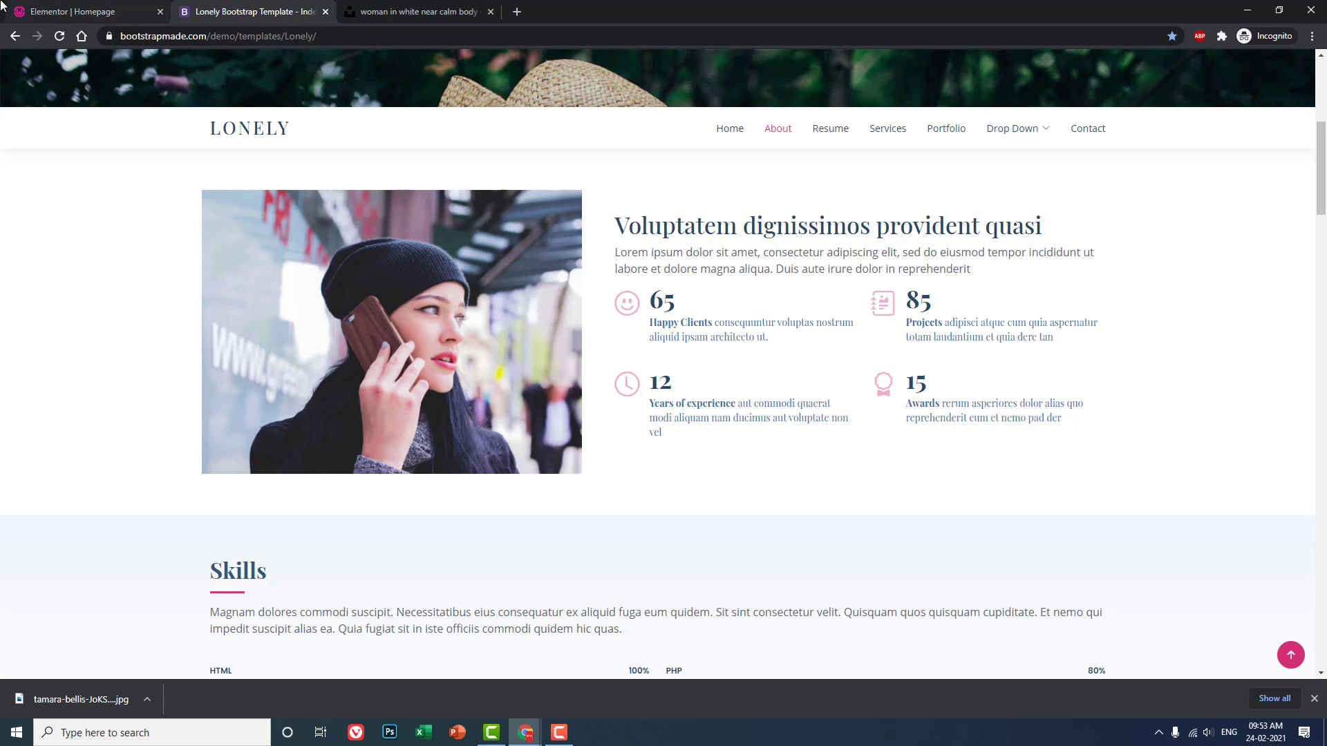
left_click(107, 7)
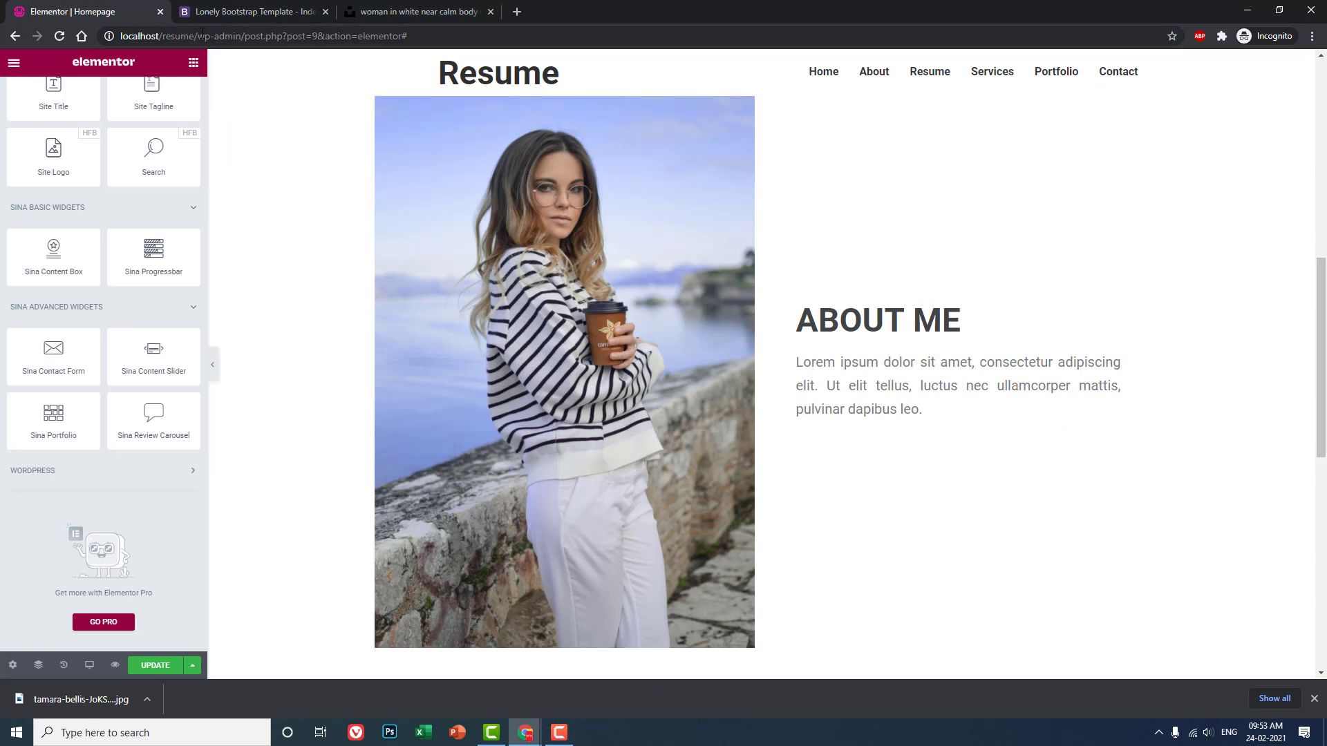
left_click_drag(242, 36, 119, 37)
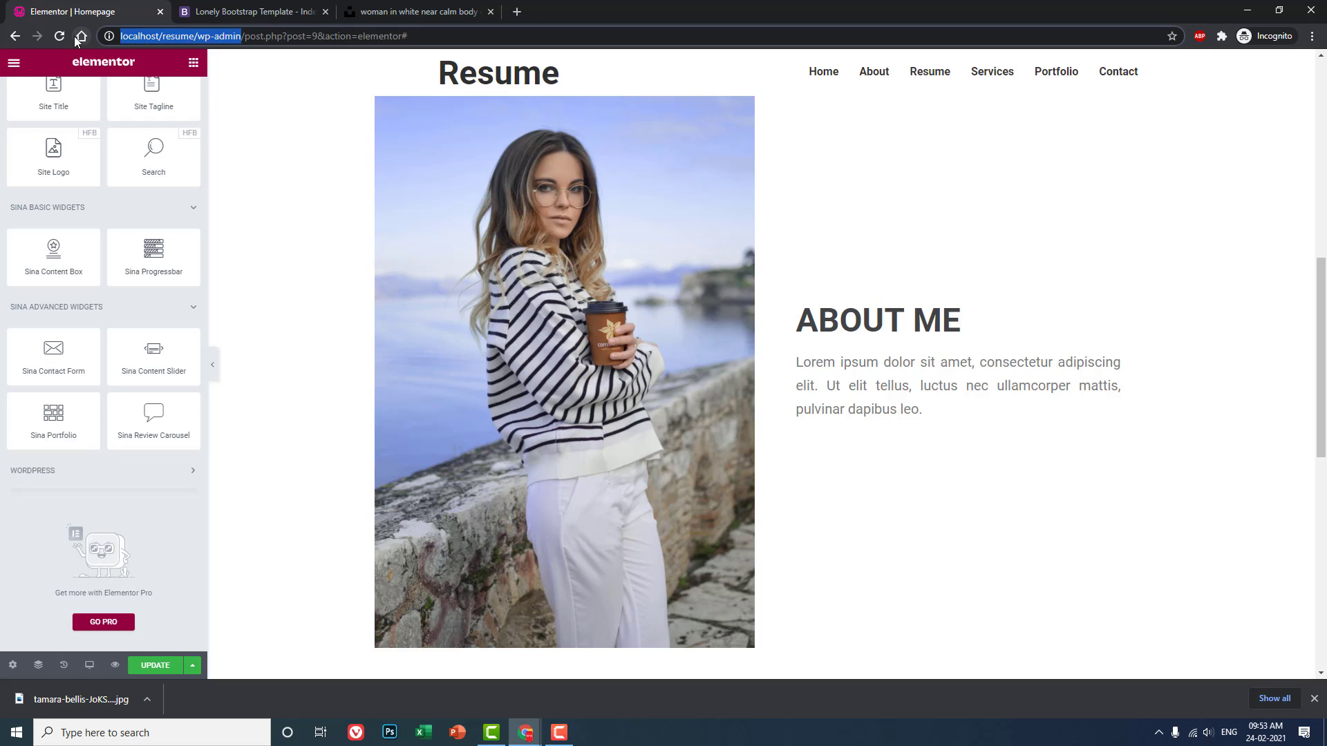
Step: Load wp-admin in a new tab and activate the Unlimited Elements for Elementor plugin
key("ctrl+c")
key("ctrl+t")
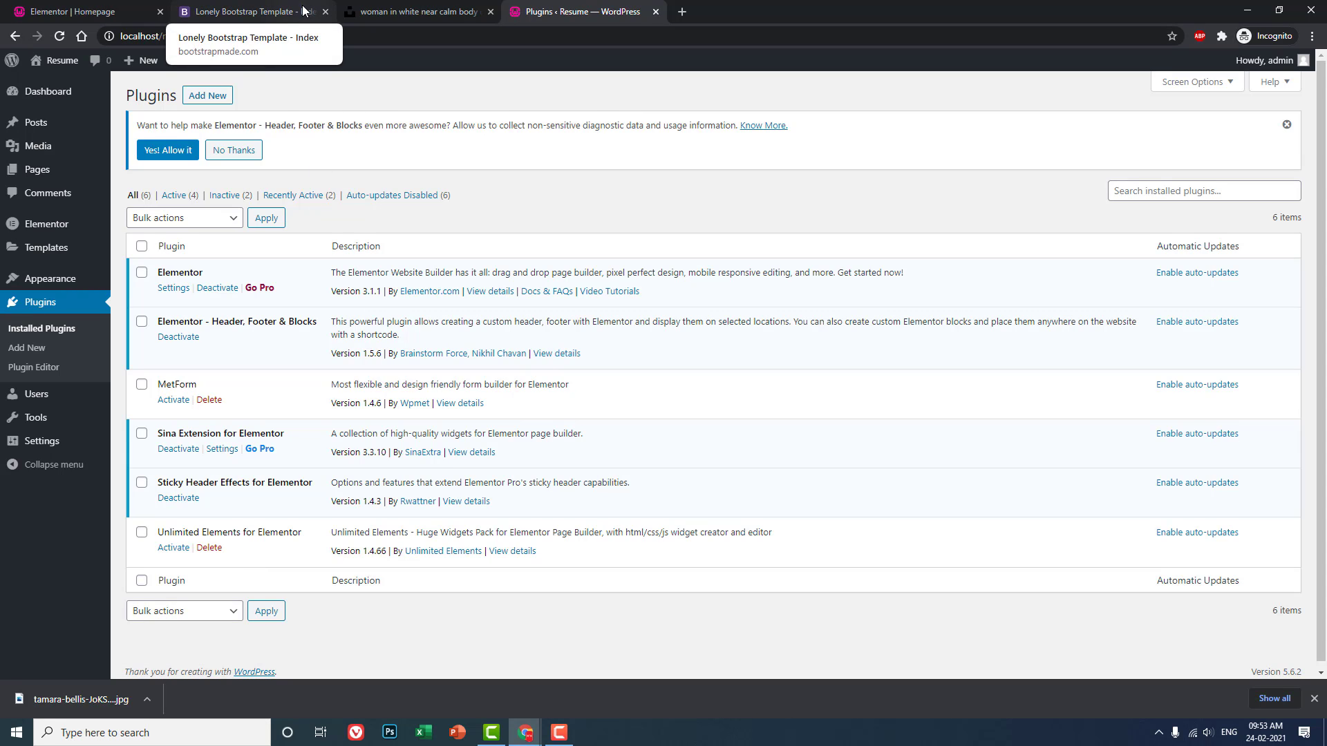
left_click(125, 10)
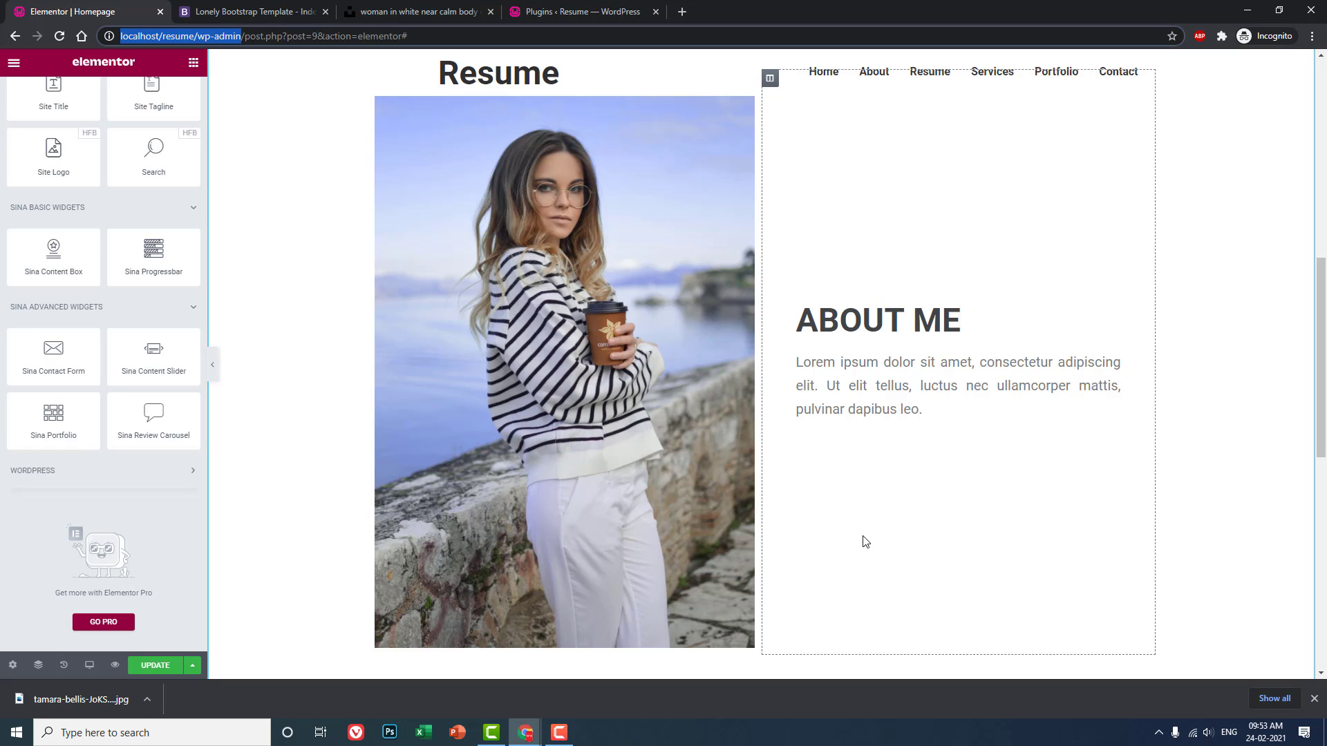
left_click(615, 12)
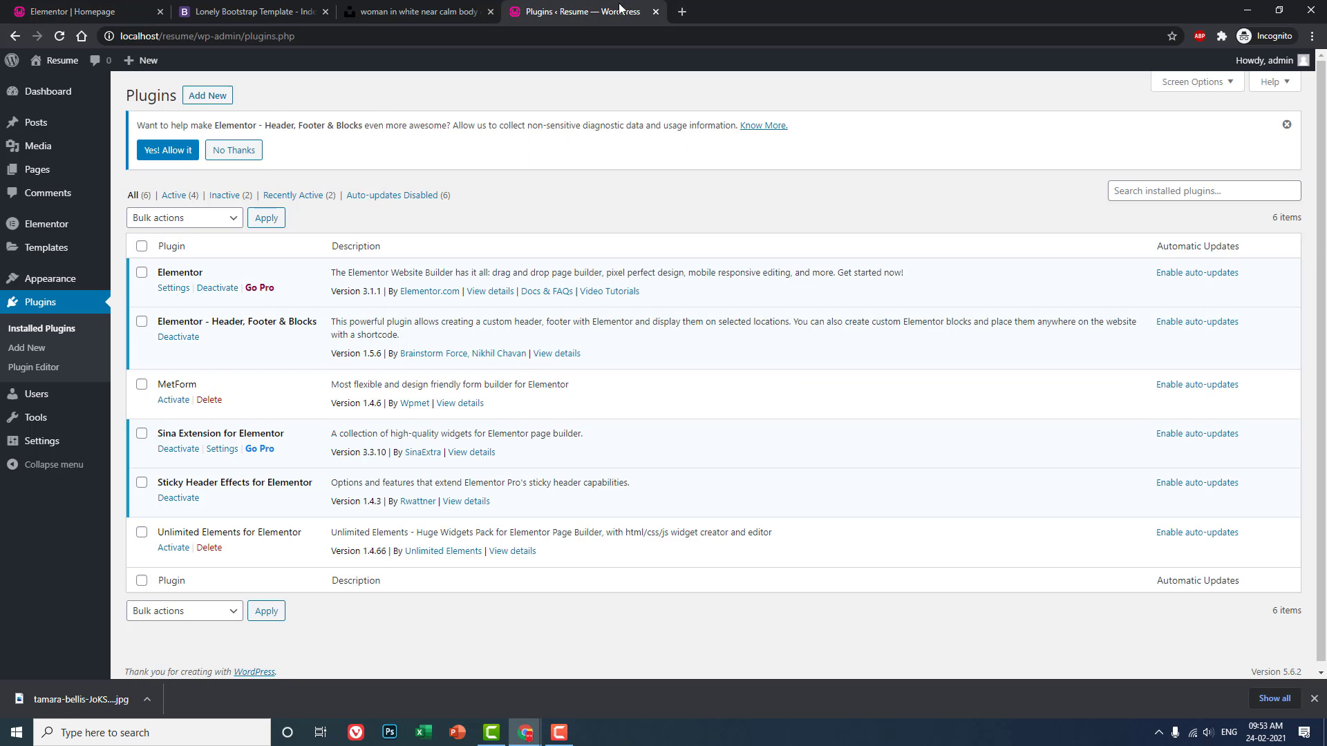
left_click(173, 548)
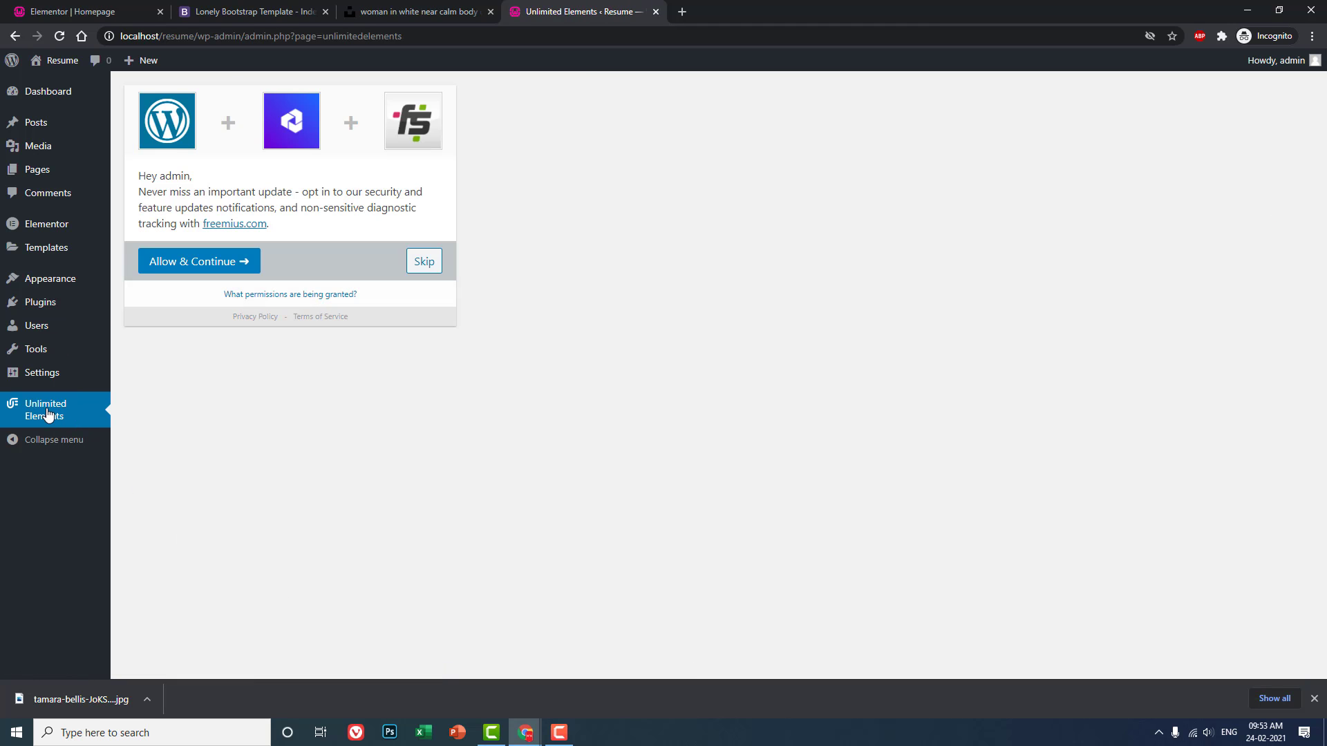
Step: Search the Unlimited Elements library for 'LIST' and install the free Timeline Bullets widget from Bullet Lists
left_click(45, 413)
left_click(425, 260)
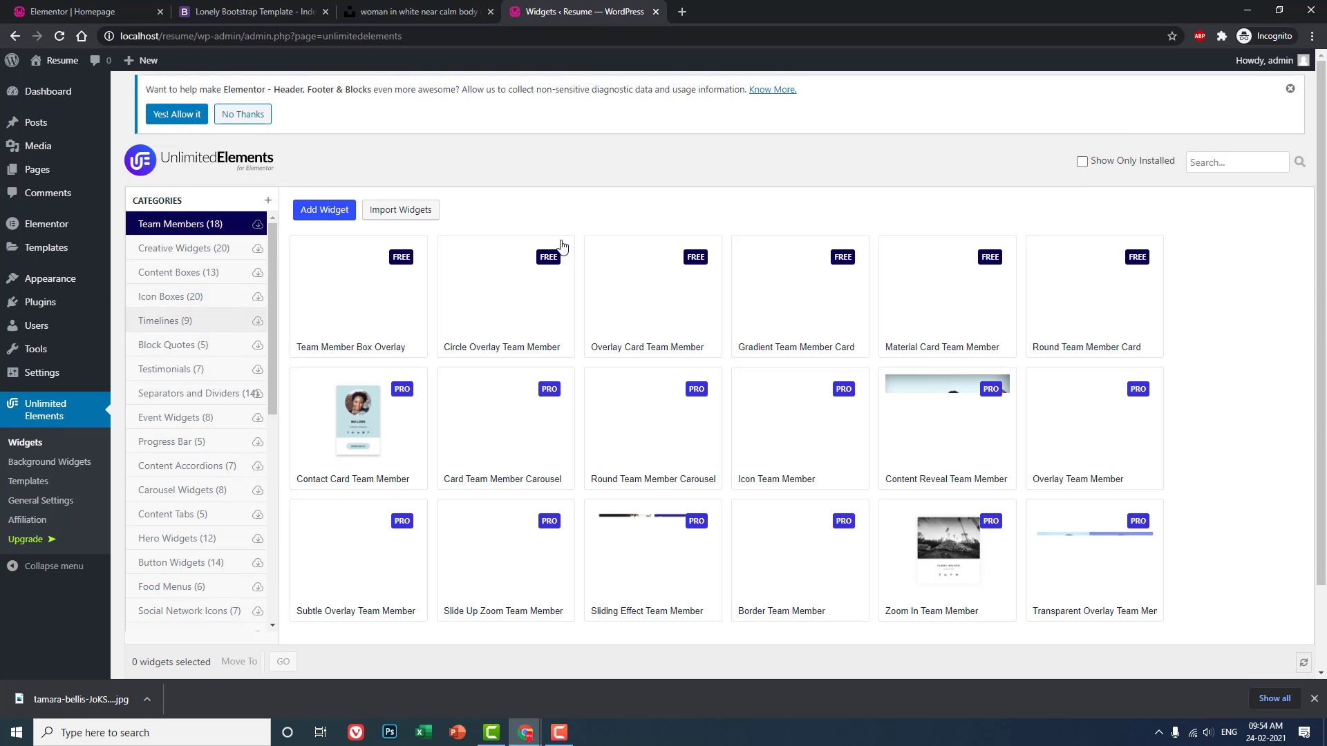
left_click(1224, 162)
type("LIST")
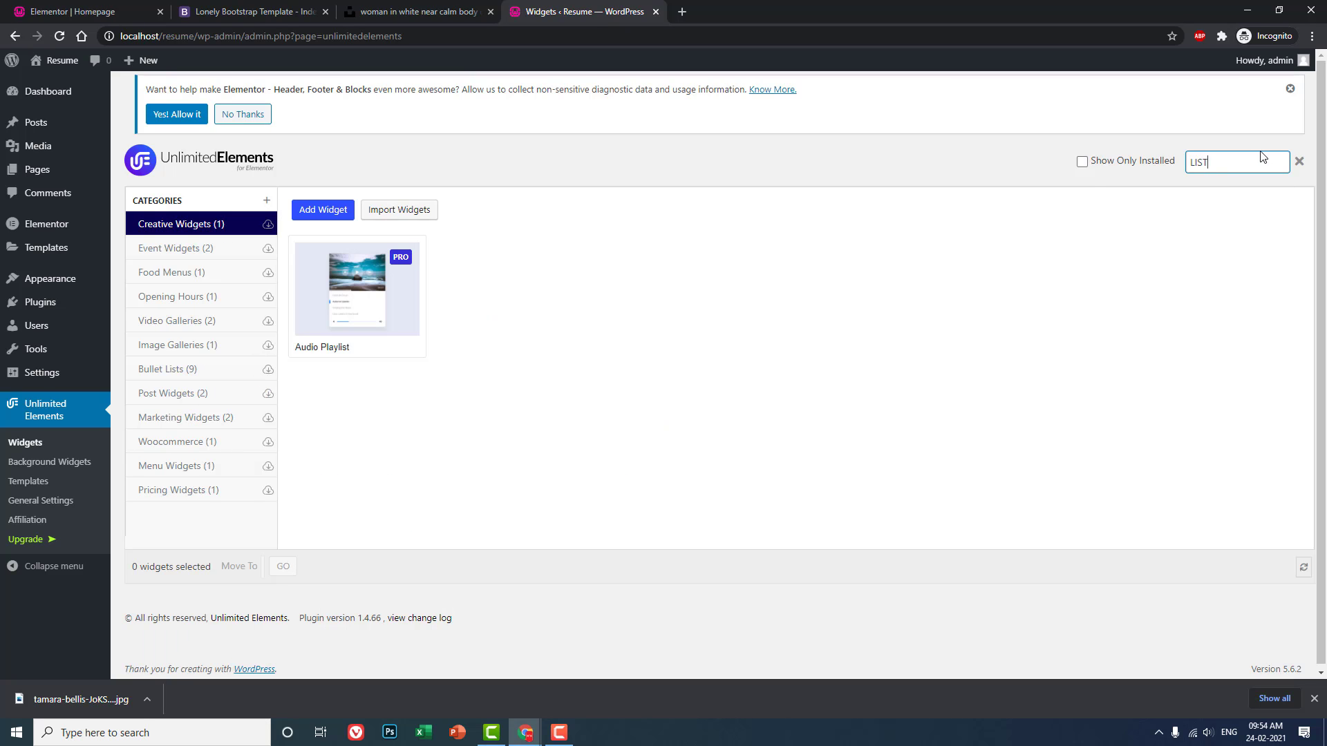
left_click_drag(1259, 160, 726, 269)
left_click(202, 375)
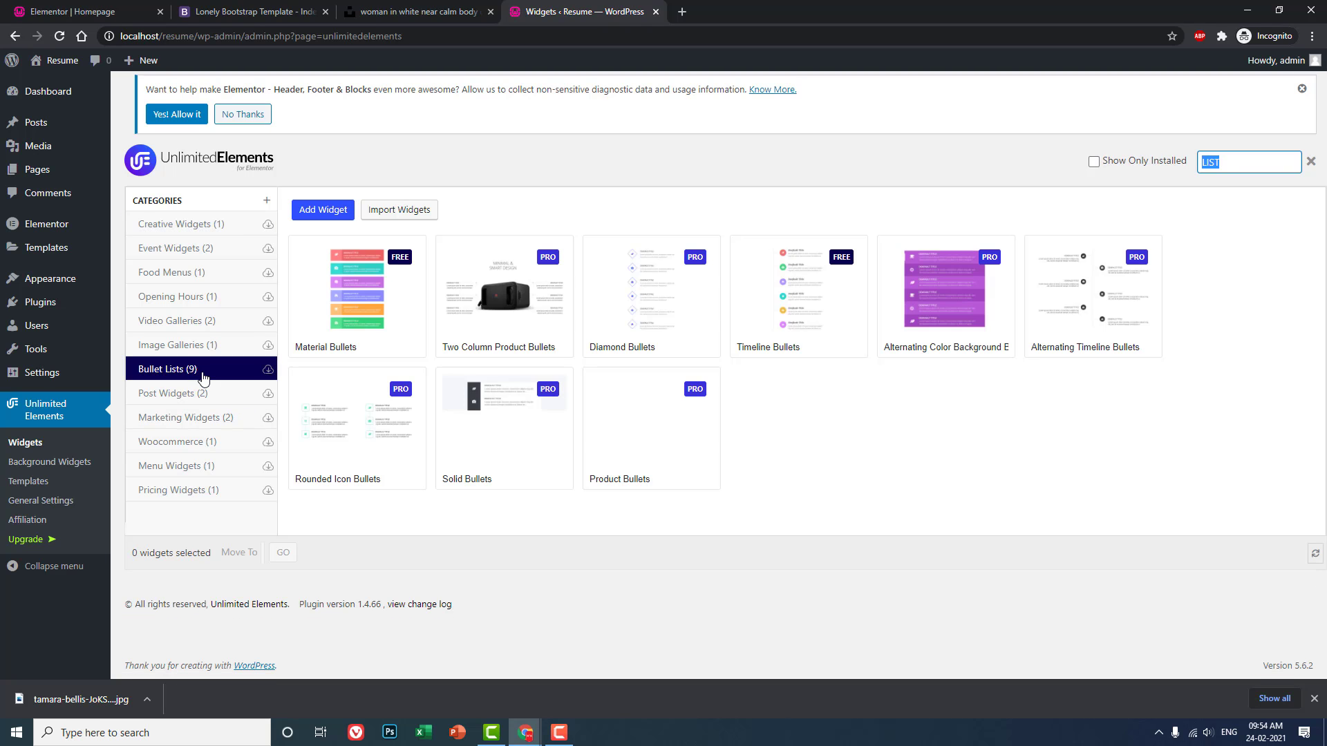
mouse_move(392, 279)
mouse_move(392, 394)
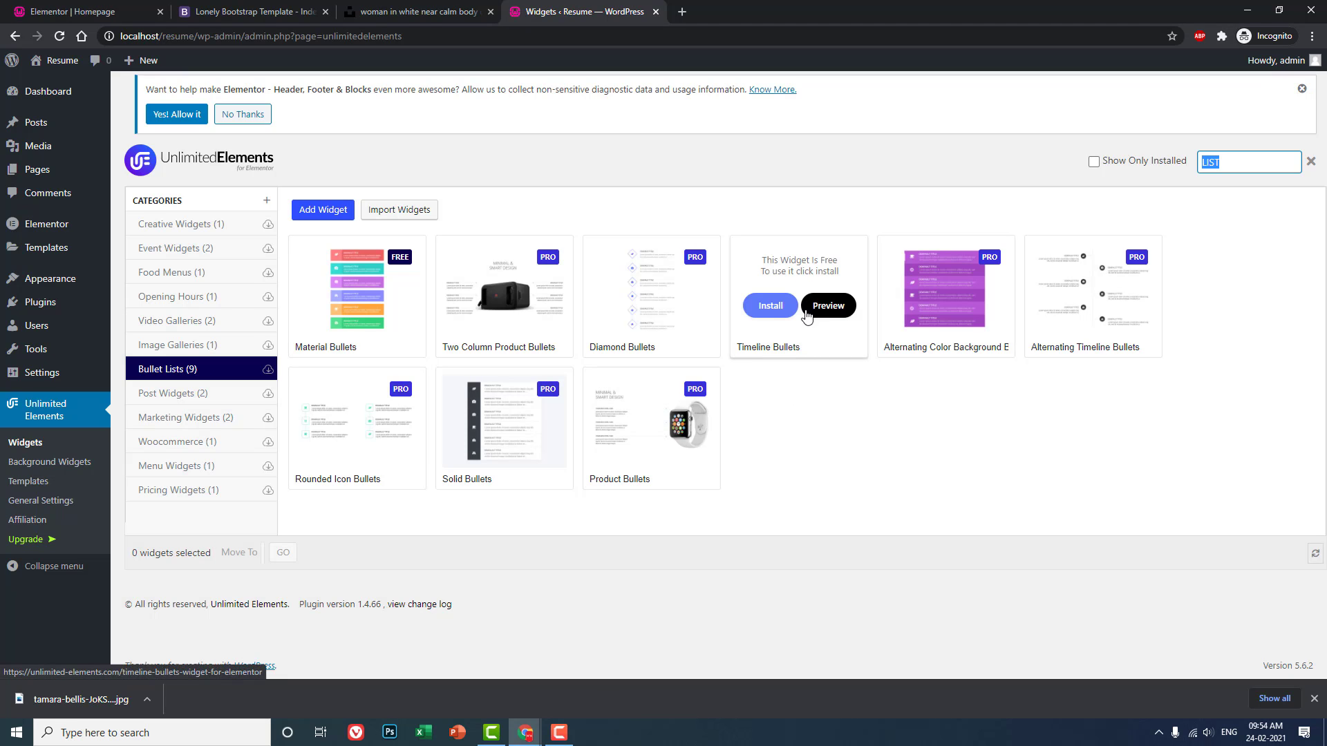
left_click(772, 311)
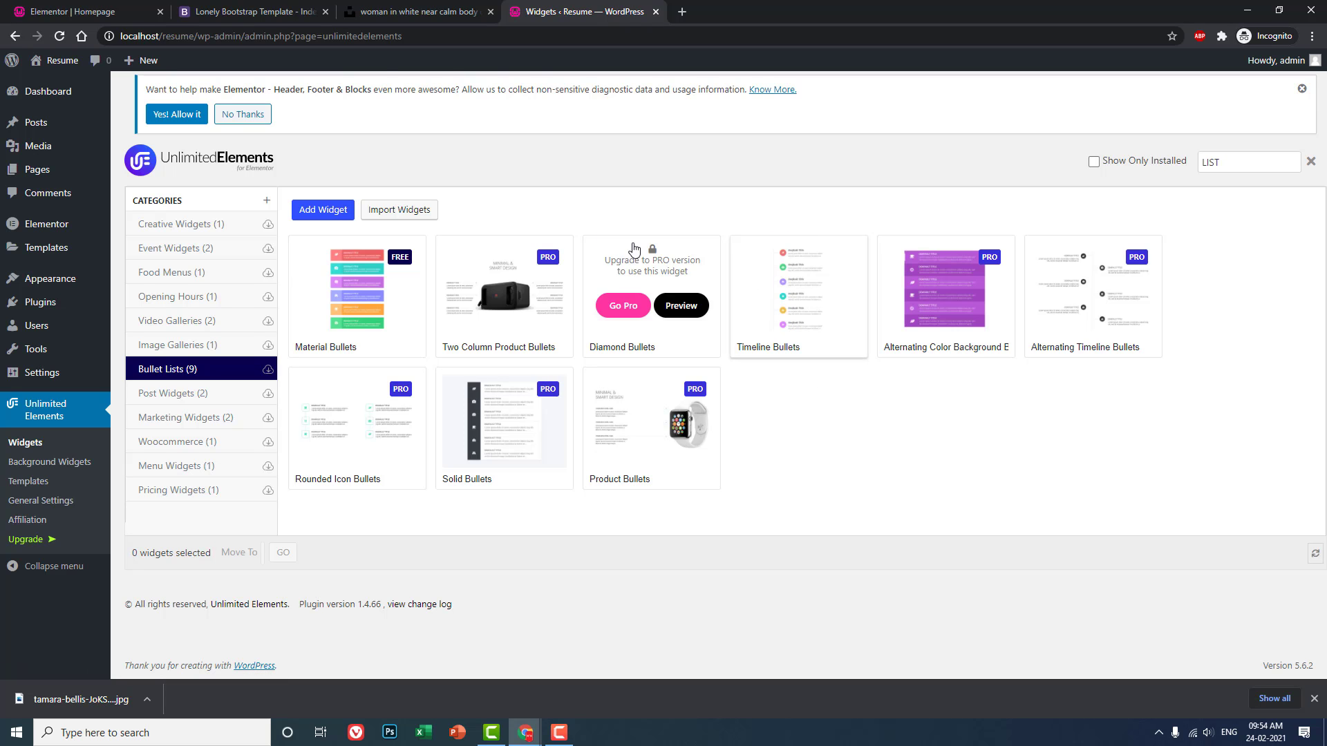
Step: Save the Resume page with UPDATE and reload the Elementor editor to load Timeline Bullets
left_click(132, 8)
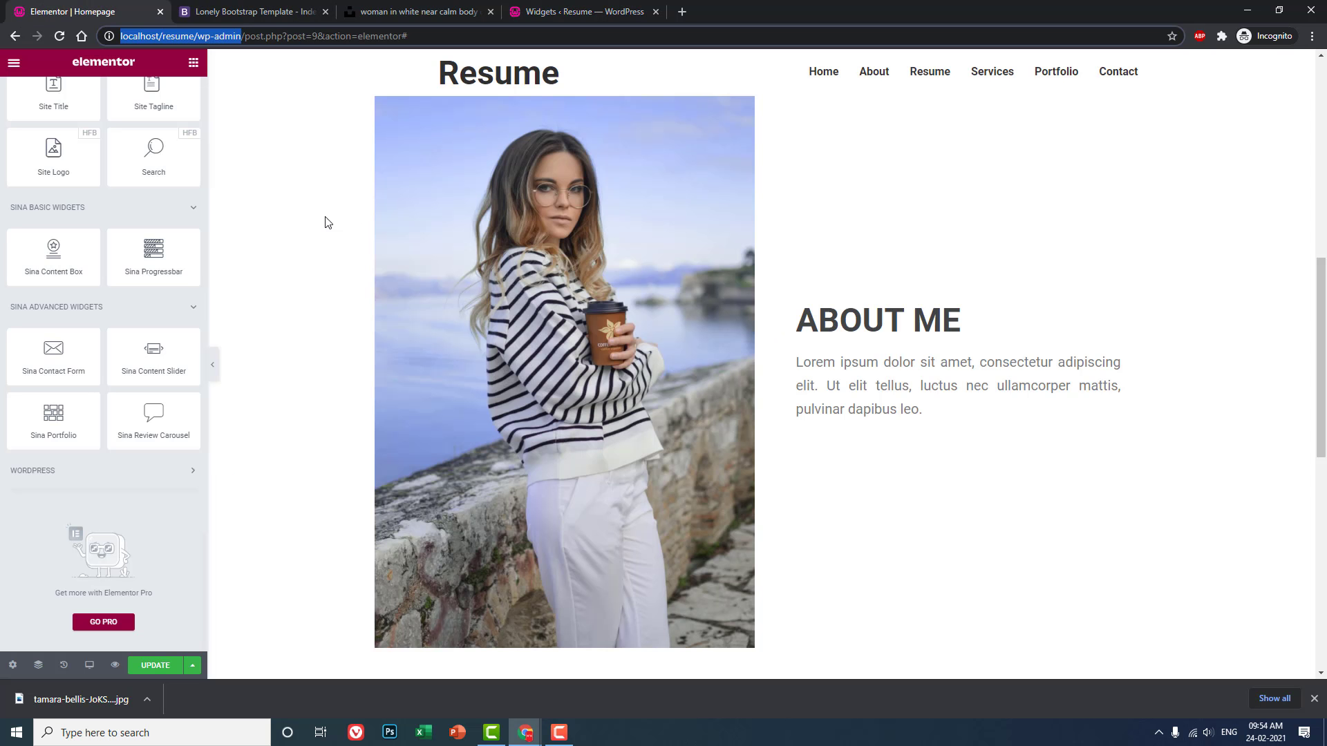
left_click(160, 665)
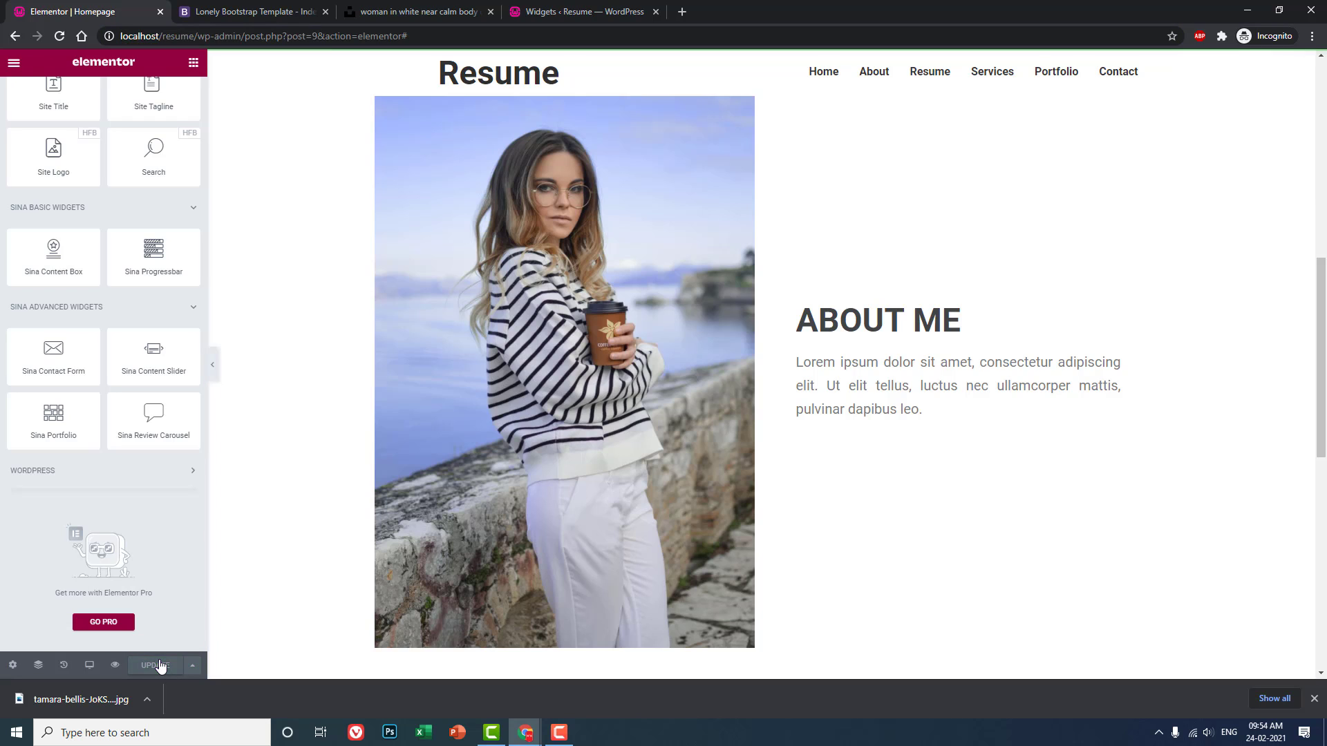
left_click(60, 37)
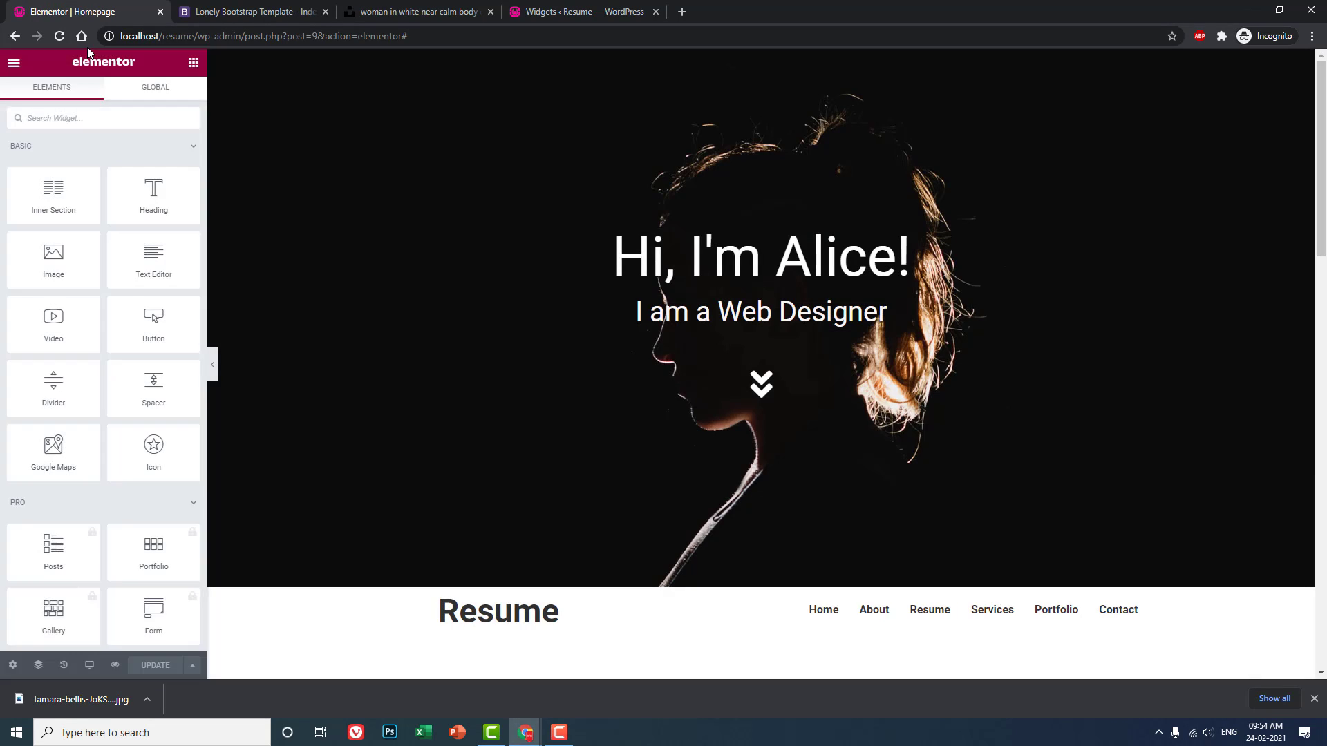
scroll(446, 195, "down", 15)
scroll(462, 210, "up", 3)
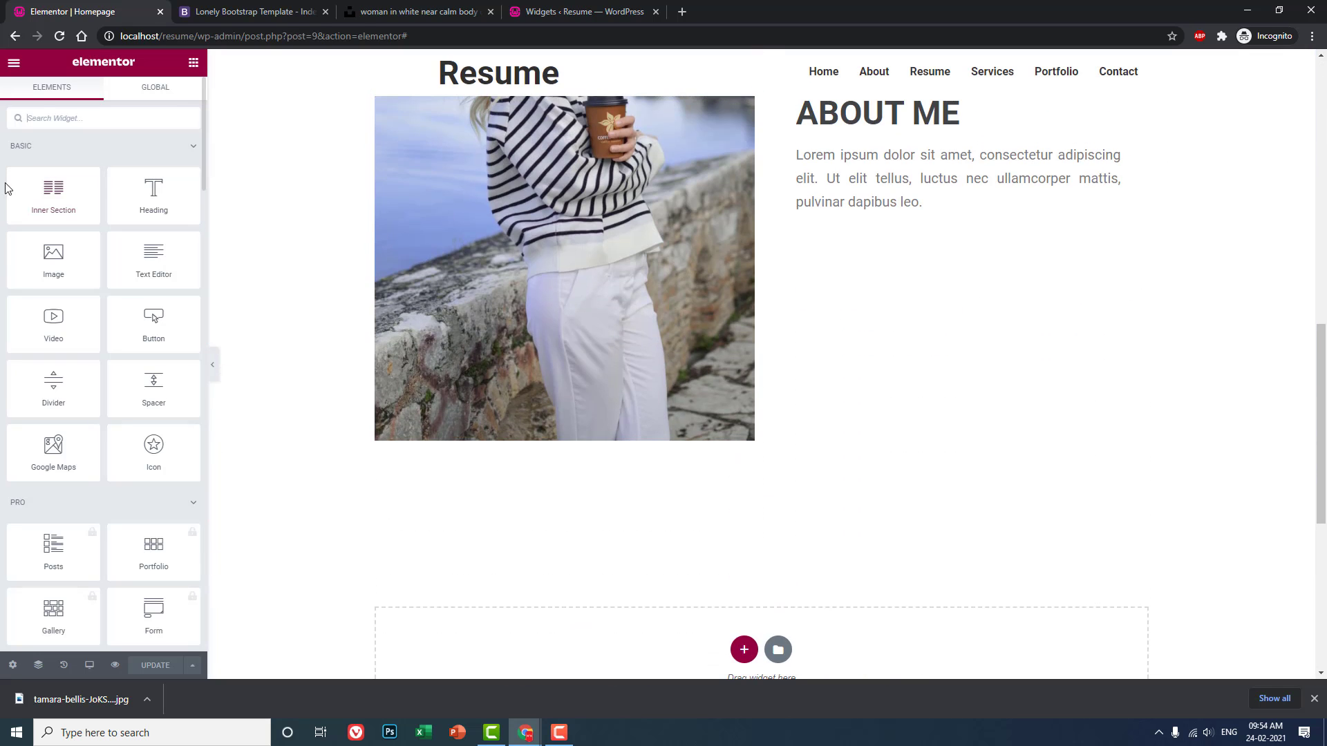
Step: Place the Timeline Bullets widget, found via 'Bu', below the Lorem ipsum paragraph in the About column
type("Bu")
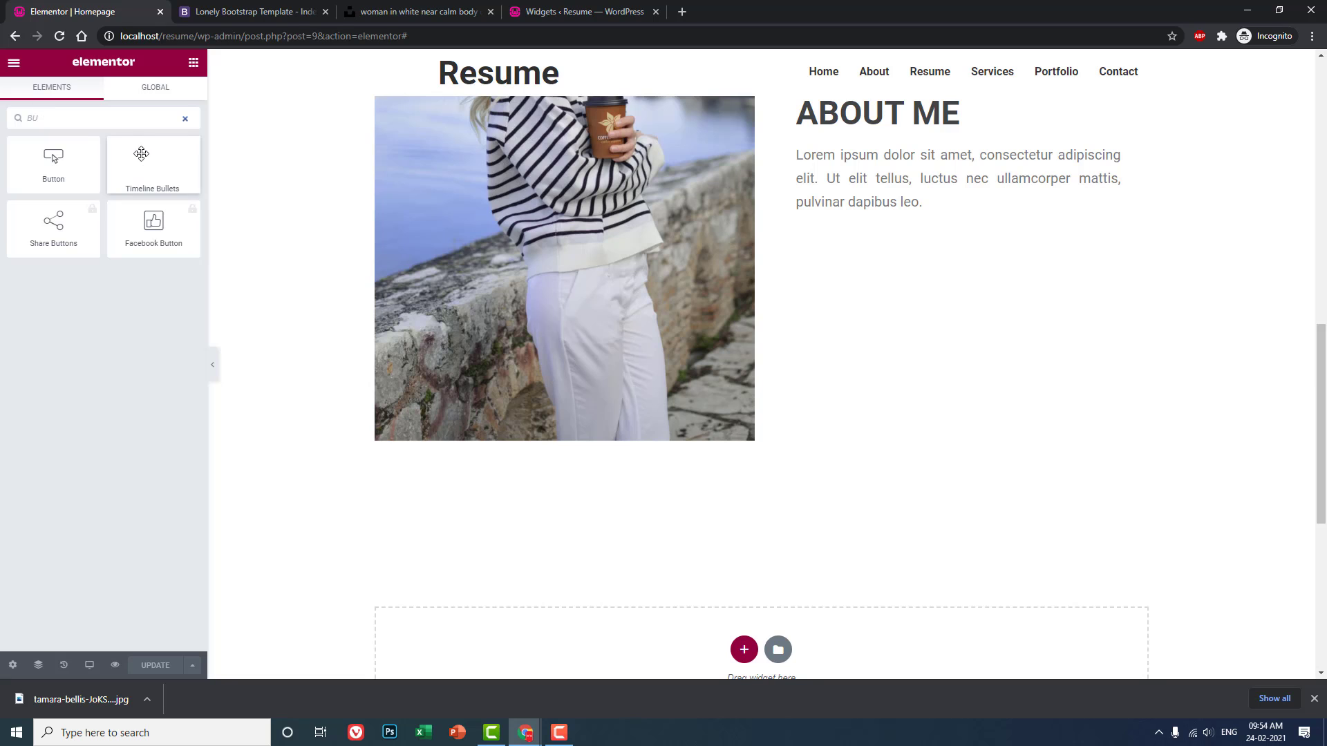
left_click_drag(154, 160, 901, 196)
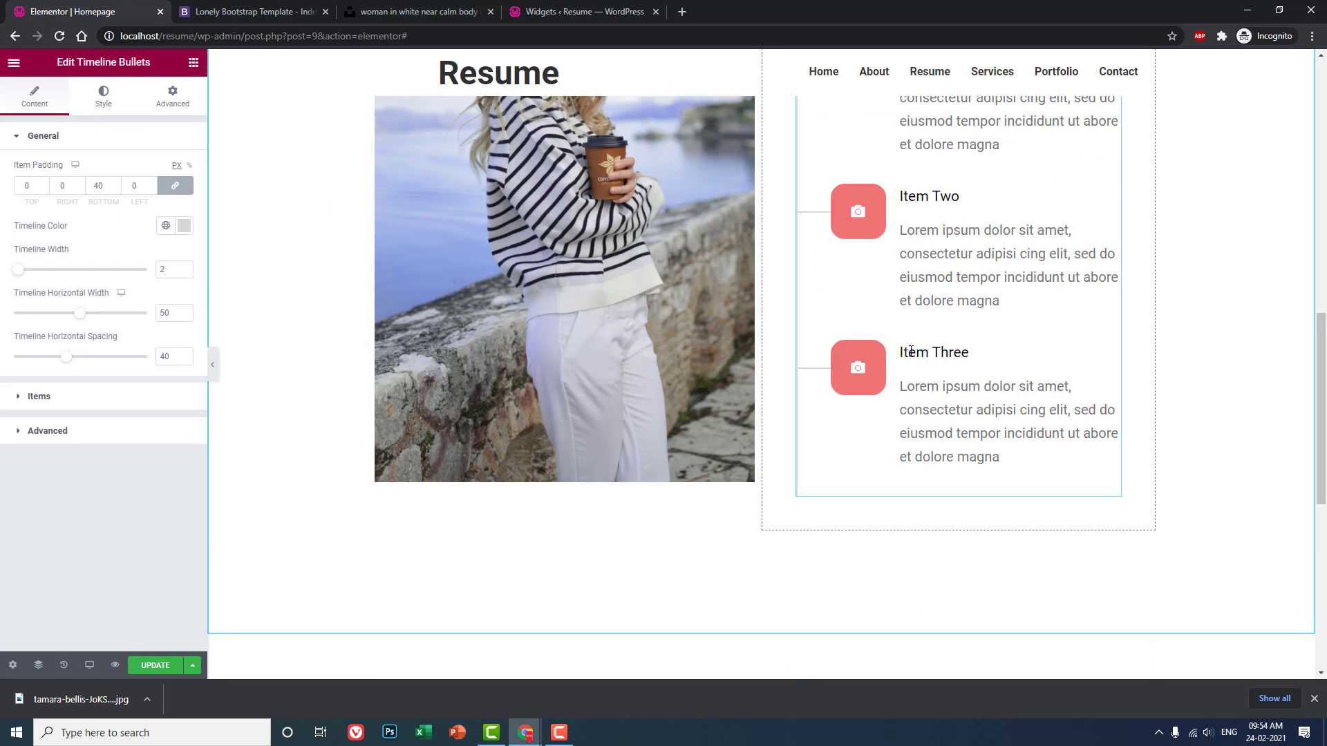
scroll(911, 351, "up", 5)
scroll(911, 351, "down", 3)
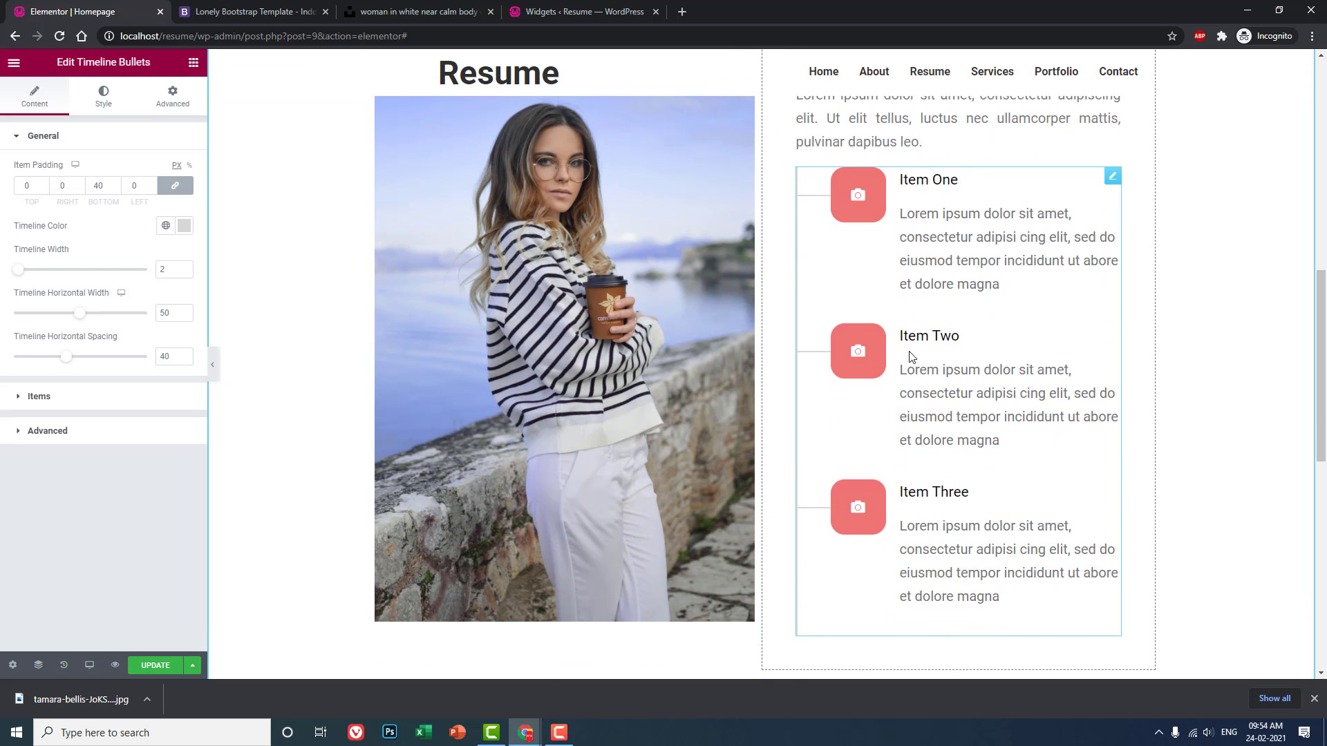
scroll(909, 357, "up", 2)
scroll(602, 416, "down", 3)
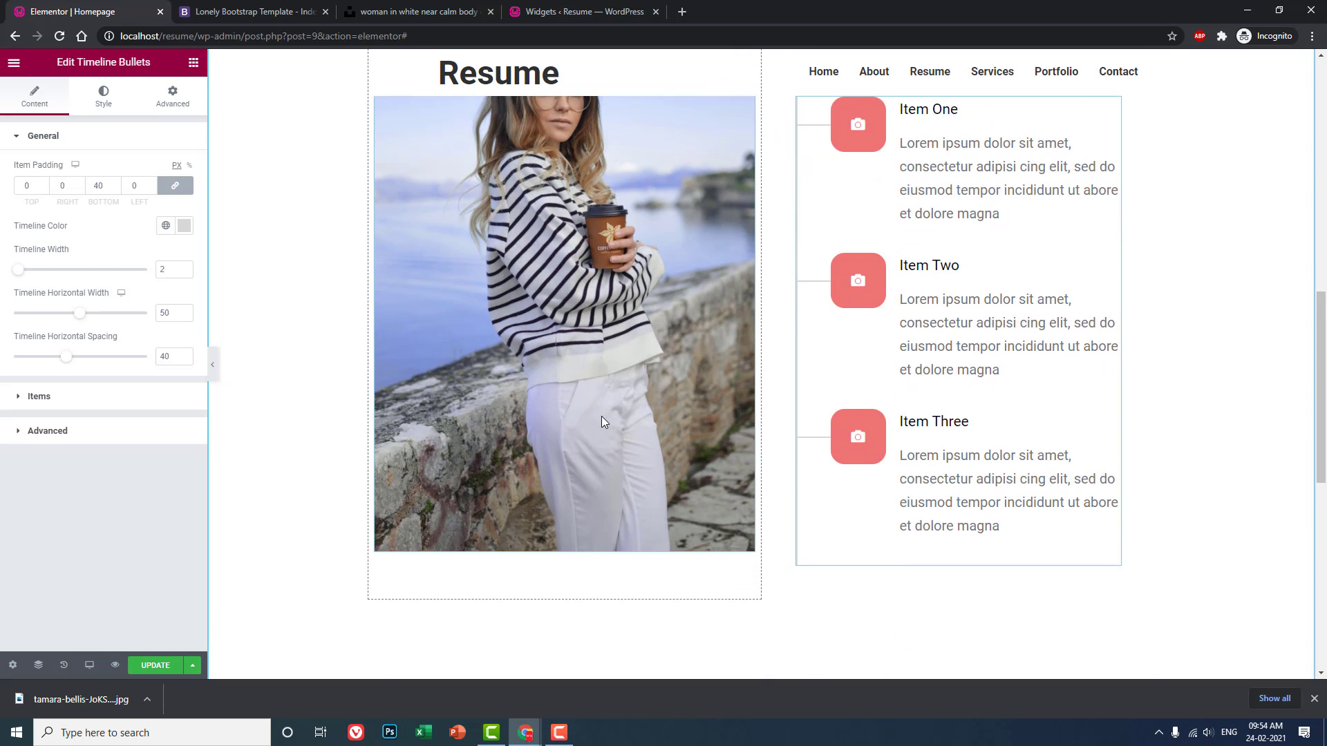
scroll(601, 416, "up", 3)
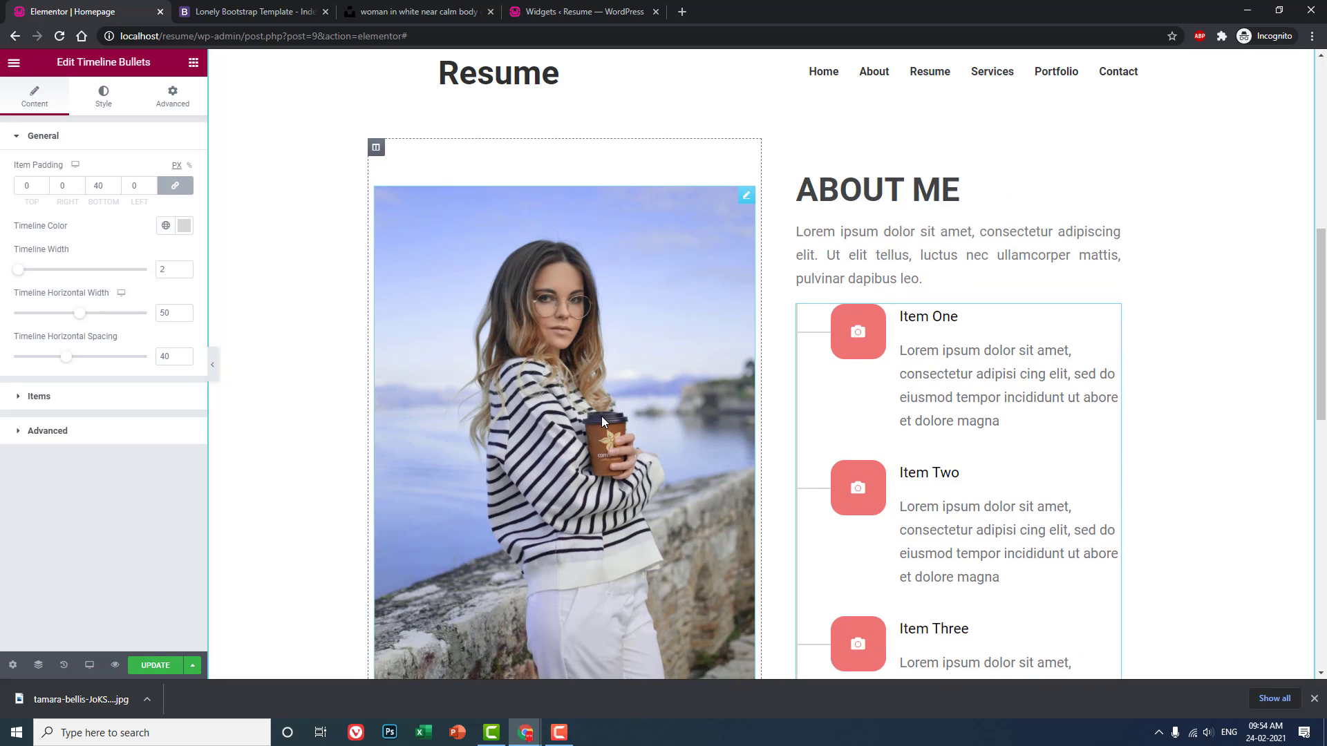
Step: Expand Item One in the timeline's Items list, comparing against the Lonely template's About section
left_click(73, 395)
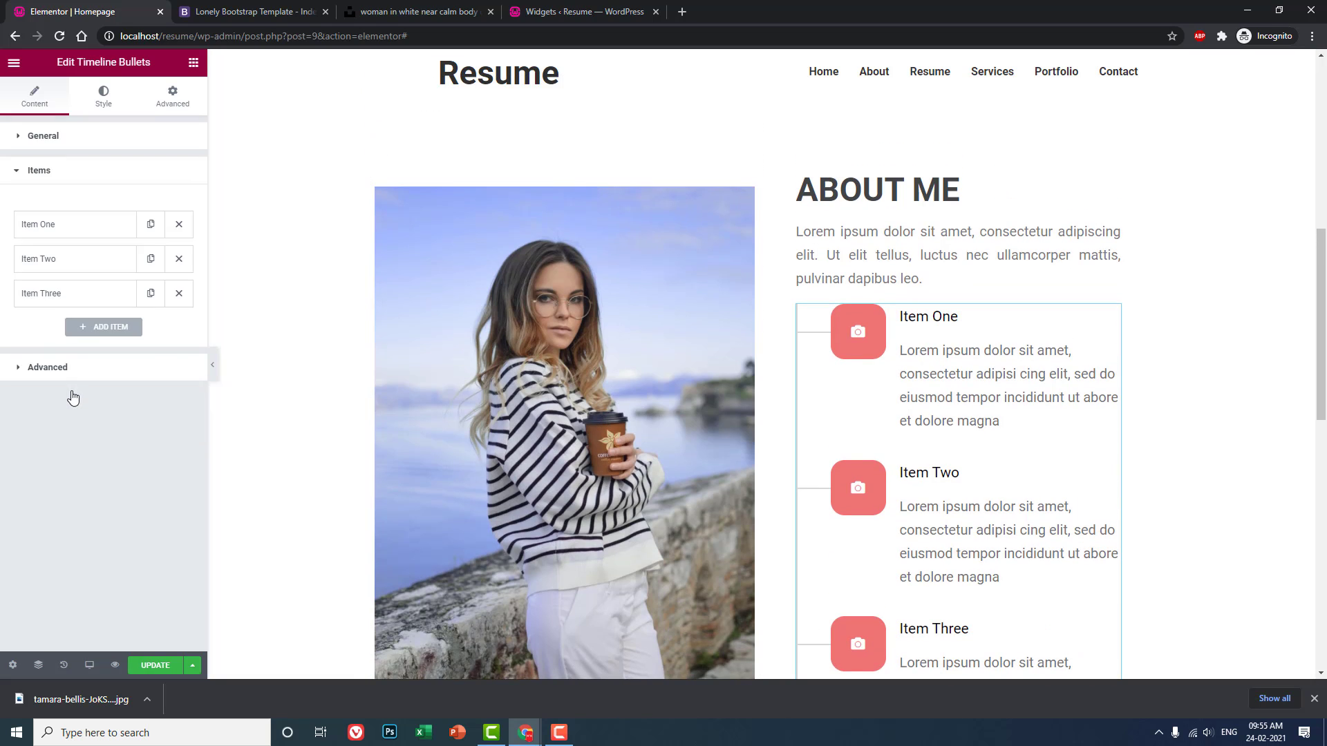
left_click(83, 228)
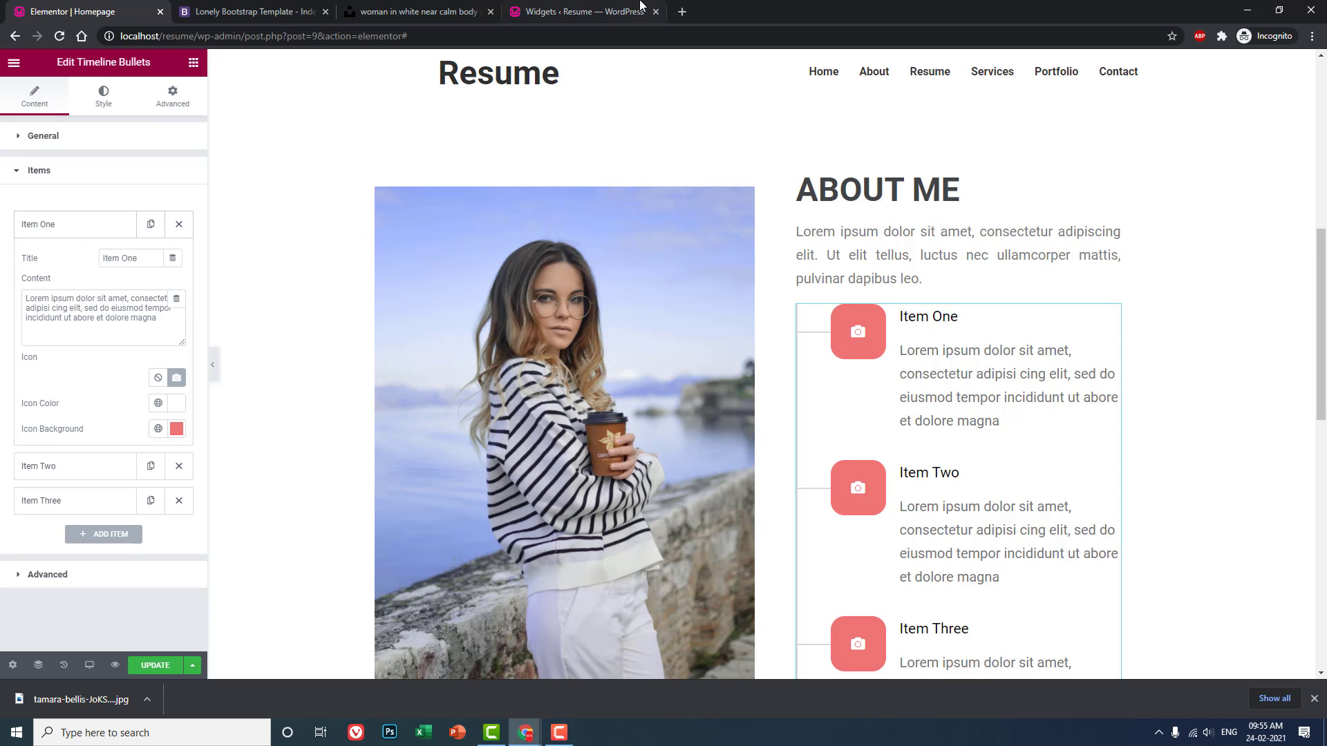
left_click(248, 12)
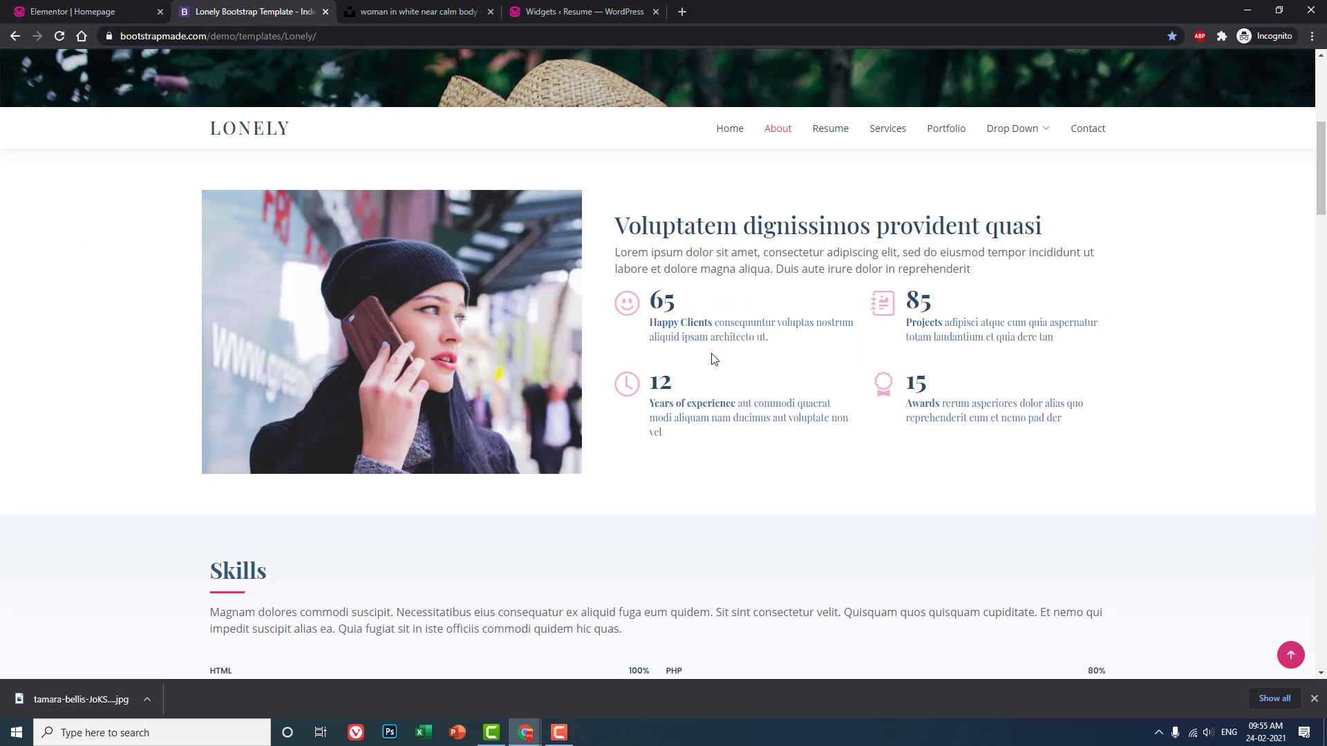
left_click(58, 9)
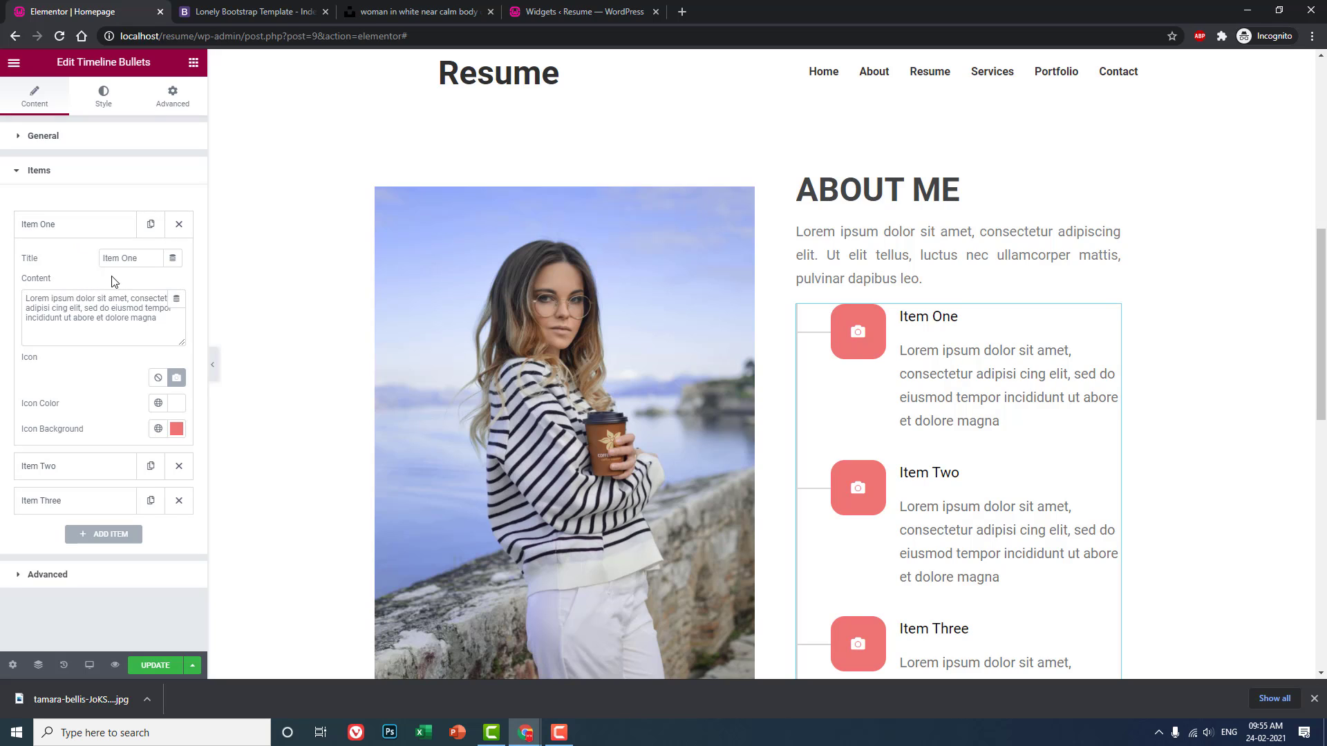
Step: Retitle the first timeline item '65 Happy Clients' and bring up its icon library
left_click_drag(146, 259, 2, 263)
left_click(267, 10)
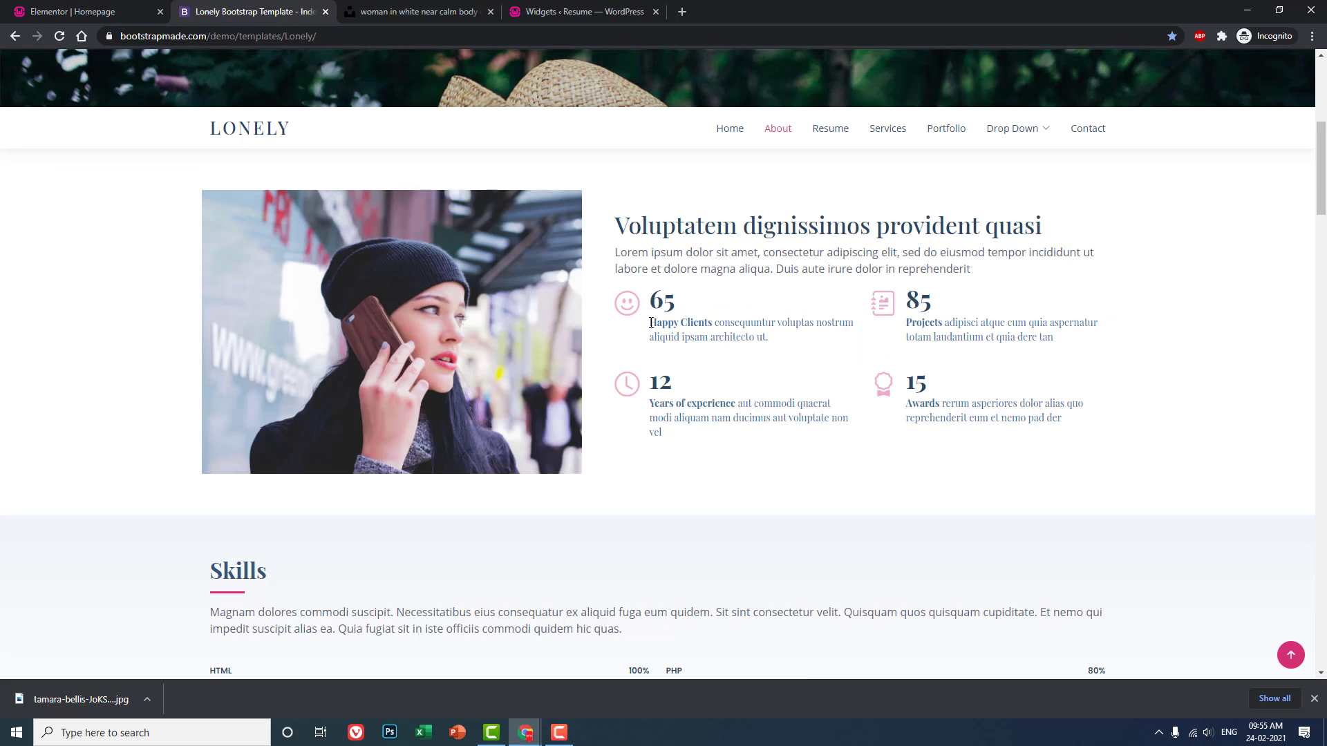
left_click(129, 15)
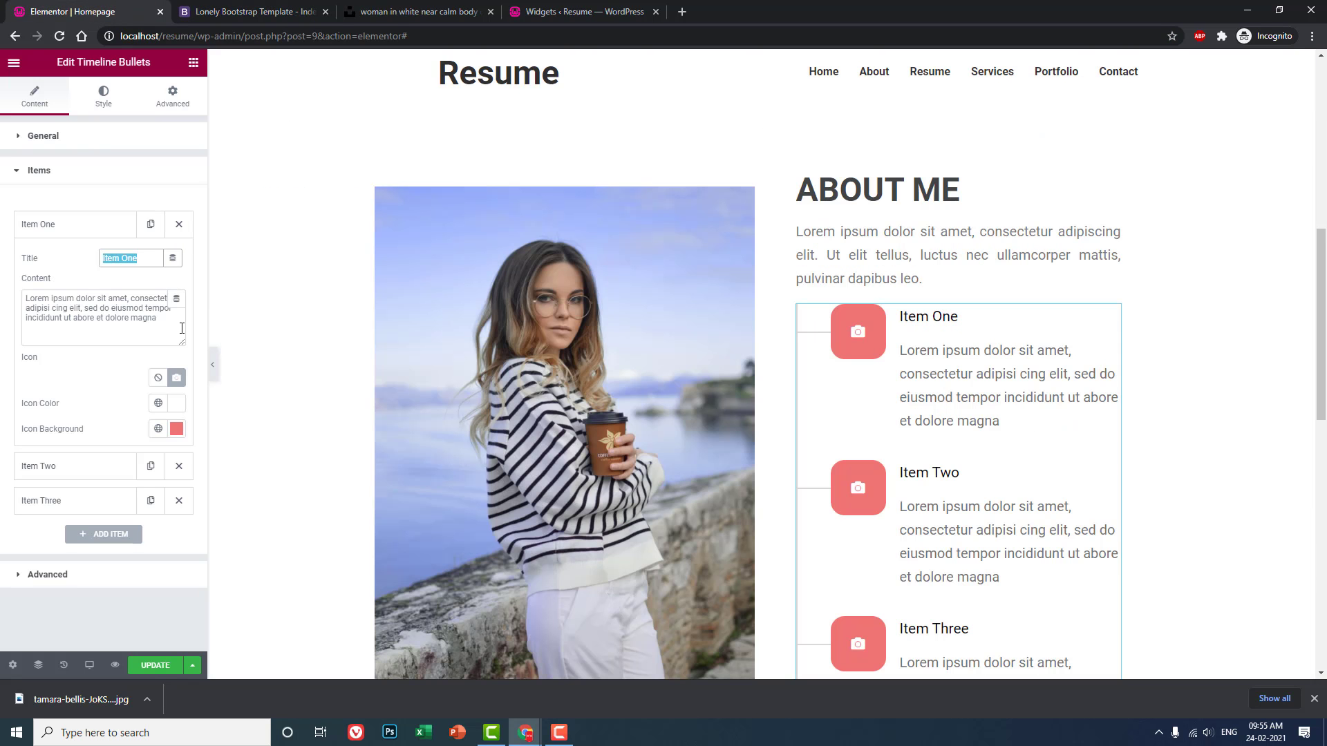
type("65")
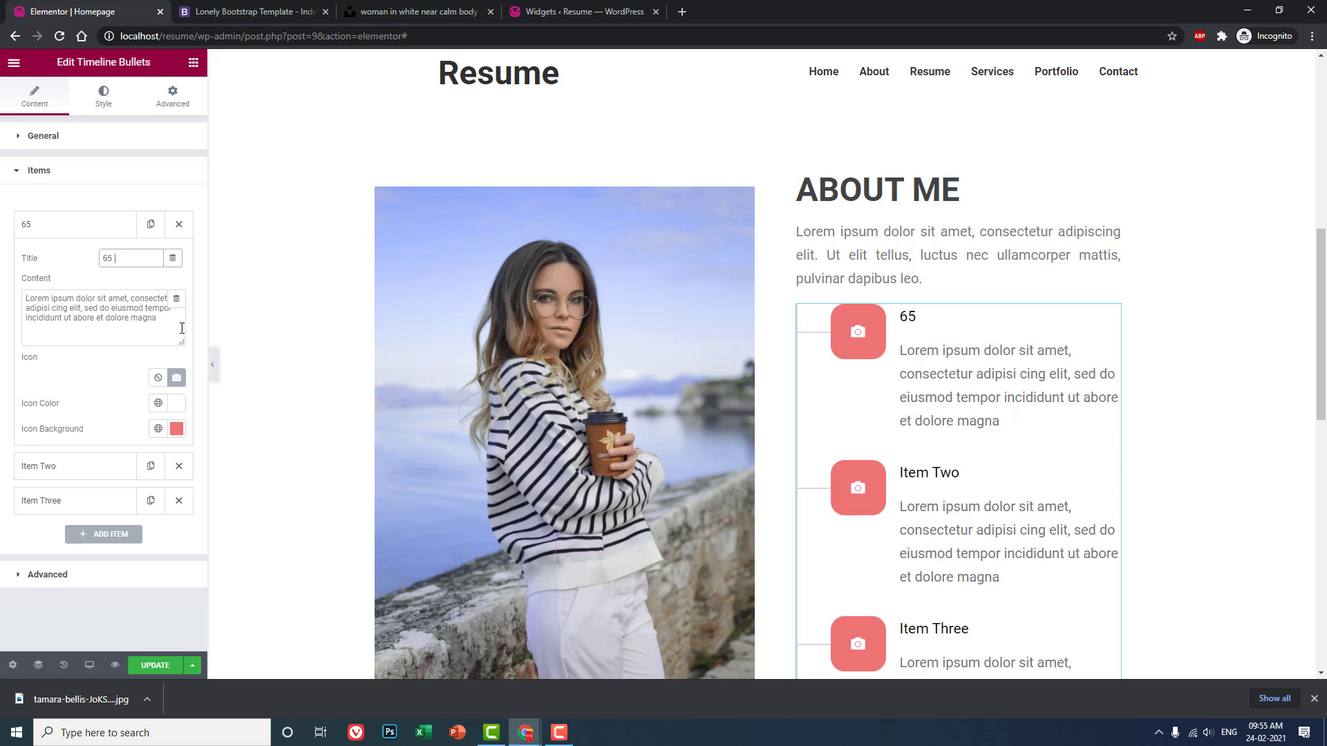
type(" hA")
key("BackSpace")
key("BackSpace")
type("Hapy")
key("BackSpace")
key("BackSpace")
type("py Clients")
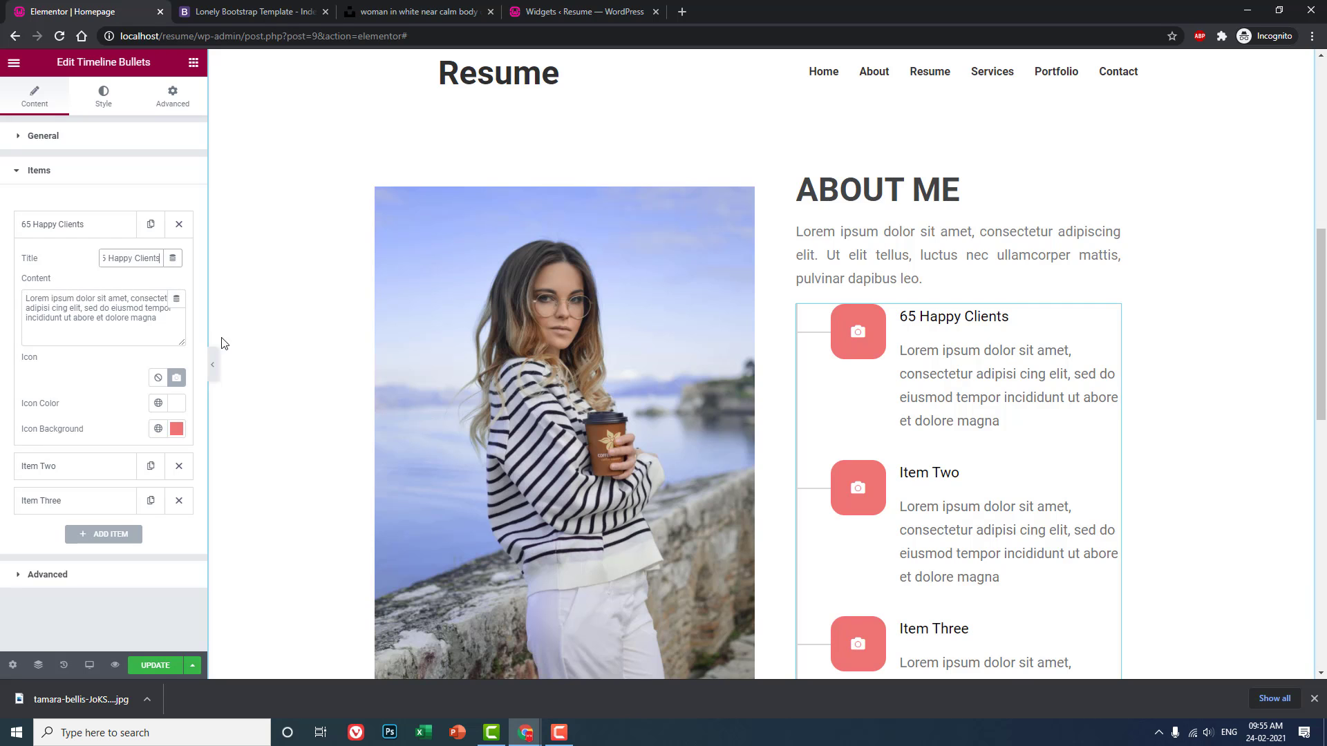
left_click(176, 378)
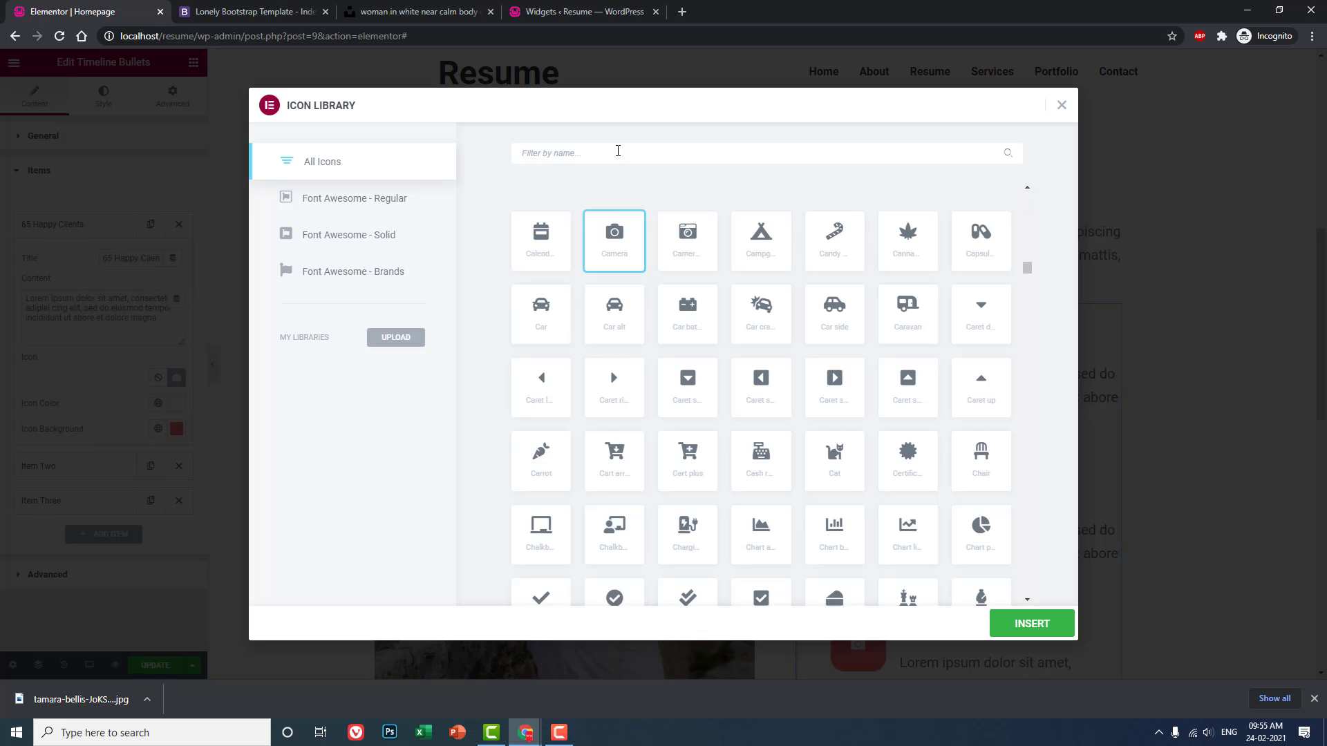
Step: Replace the first item's camera icon with the Users icon found by searching 'user'
type("user")
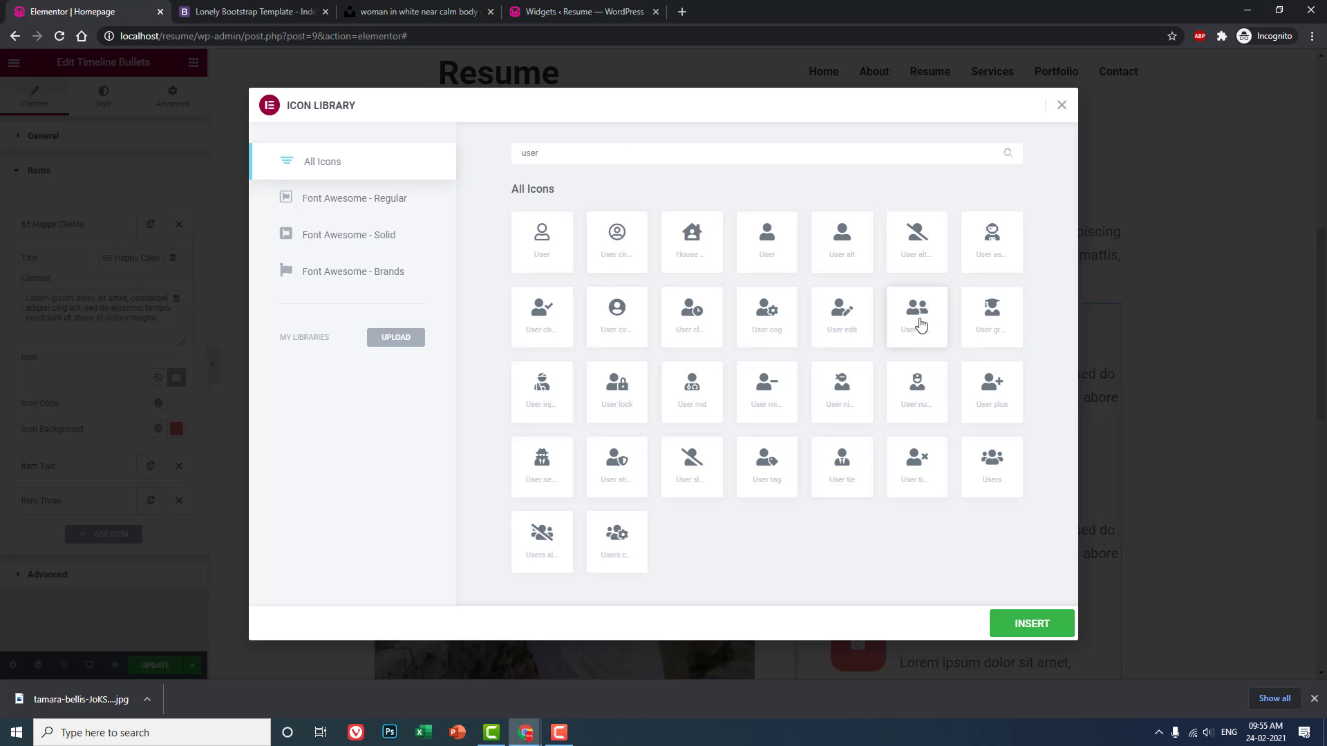
left_click(985, 467)
left_click(1027, 626)
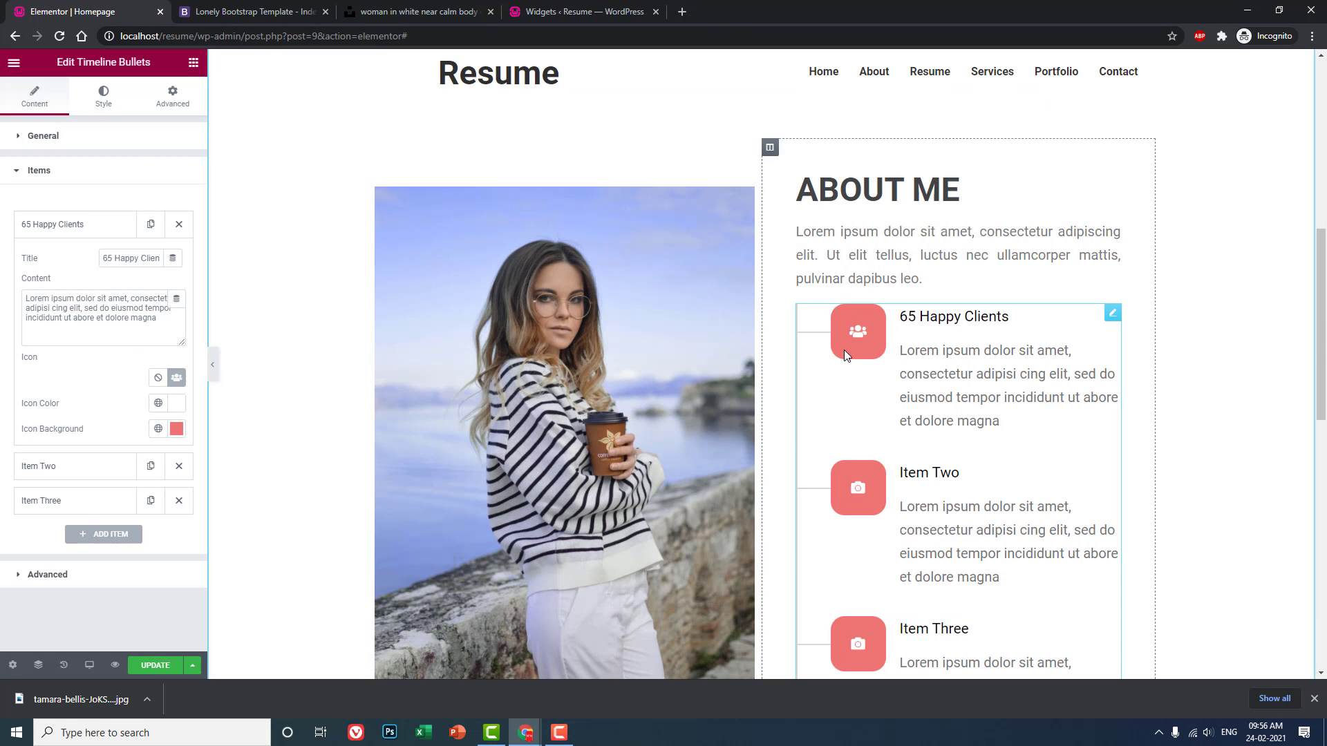
scroll(844, 350, "down", 1)
scroll(740, 436, "up", 5)
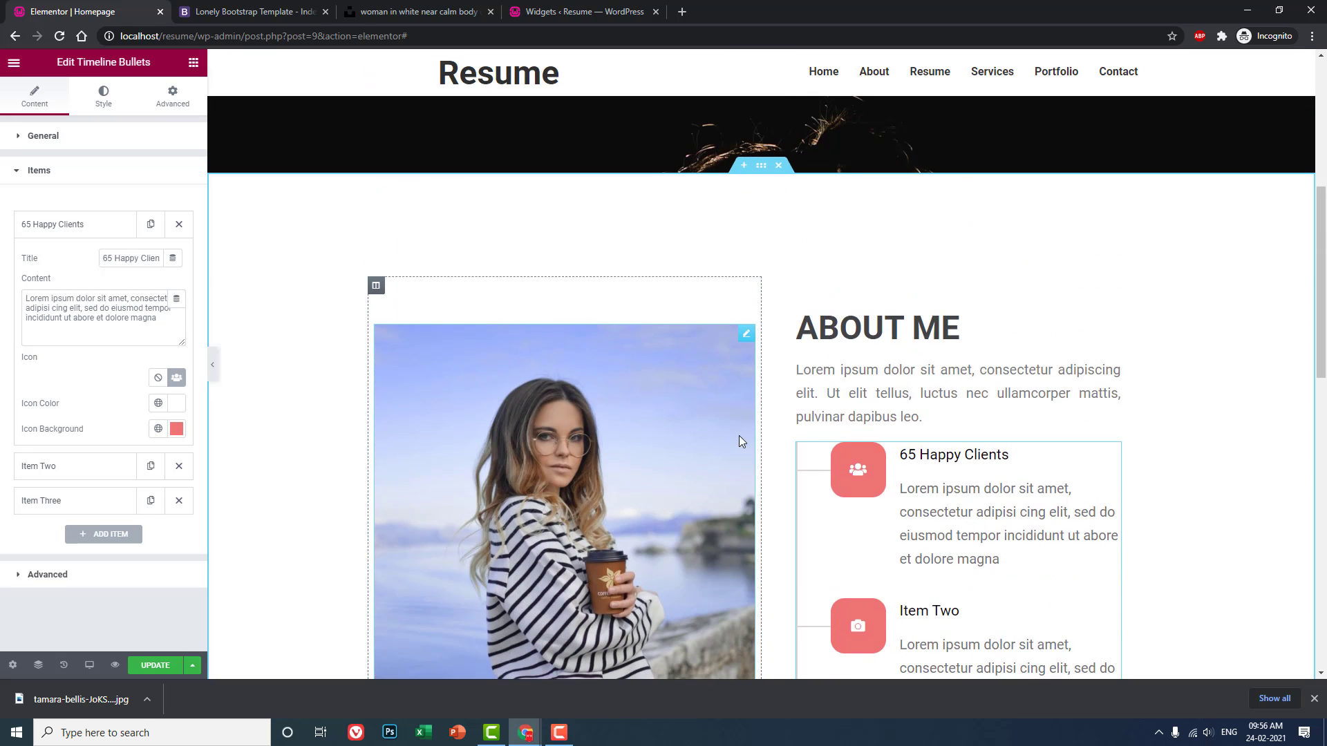
Step: Expand Item Two and retitle it '85 Projects'
scroll(739, 437, "down", 5)
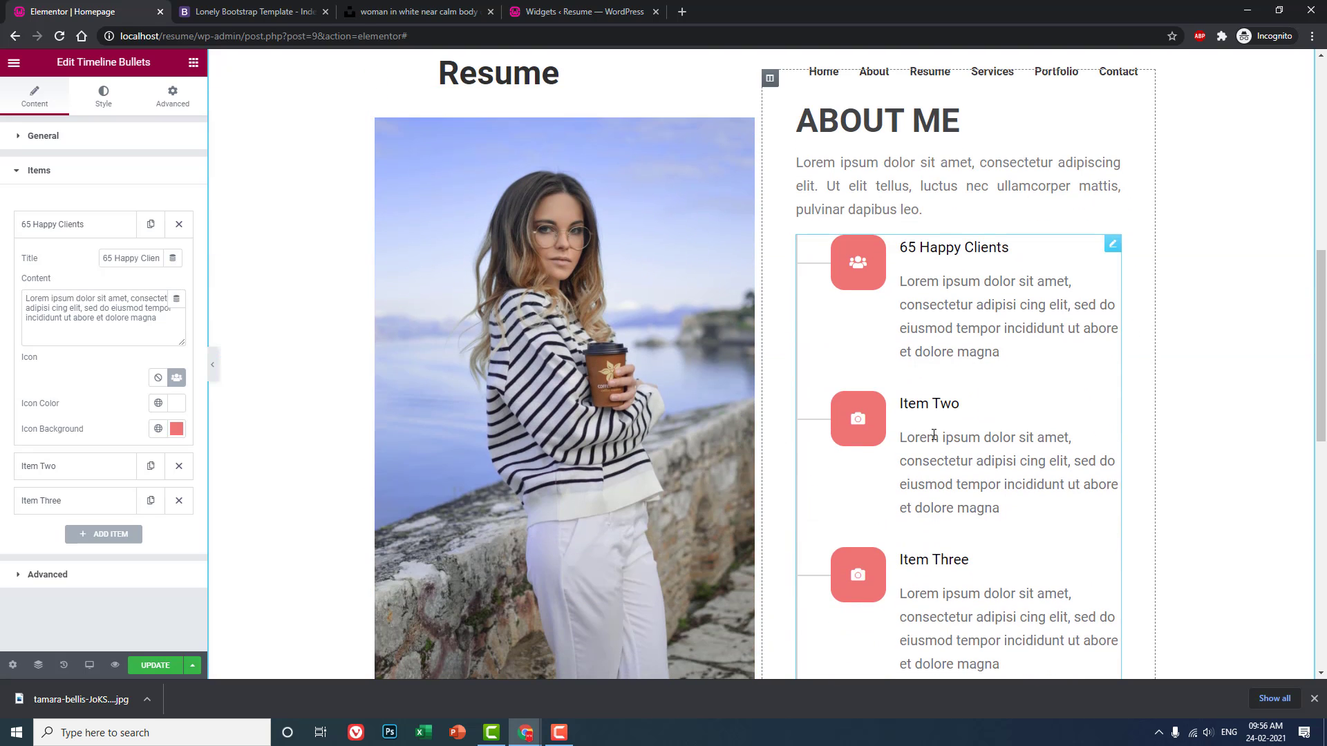
left_click(82, 465)
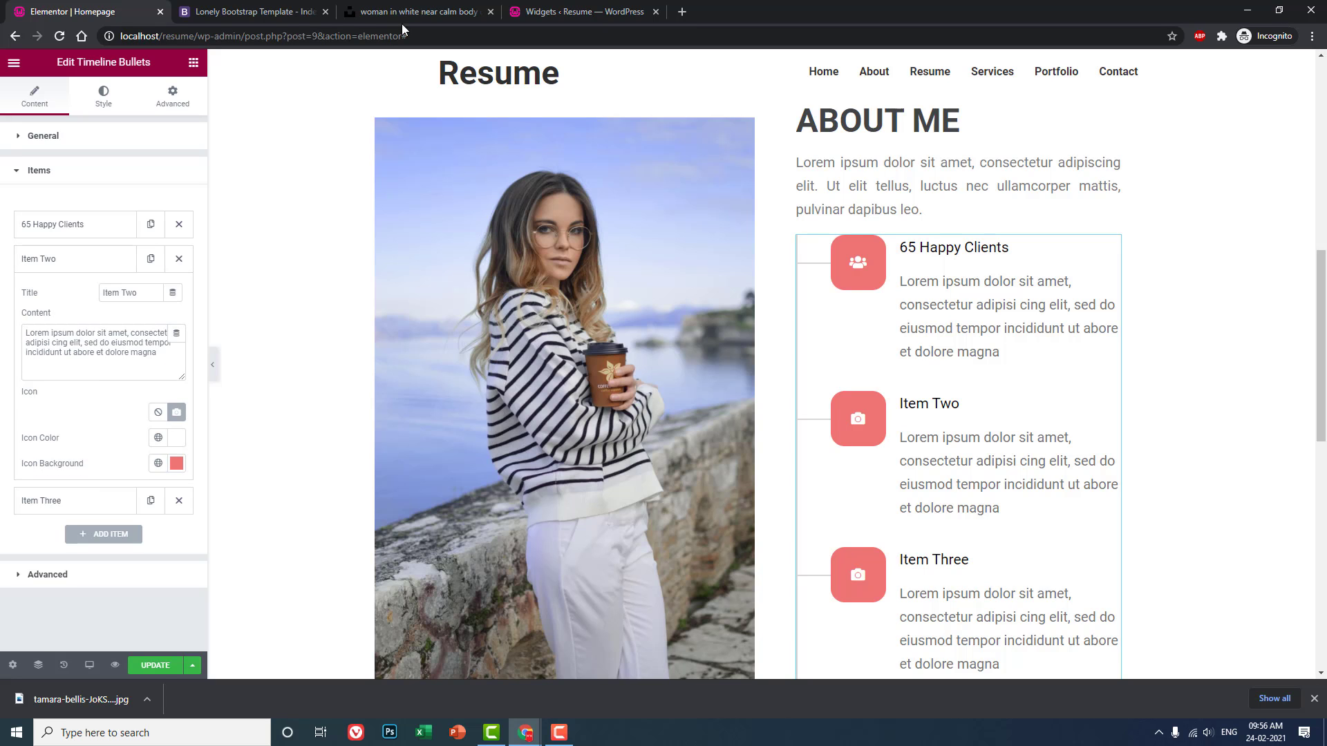
left_click(278, 10)
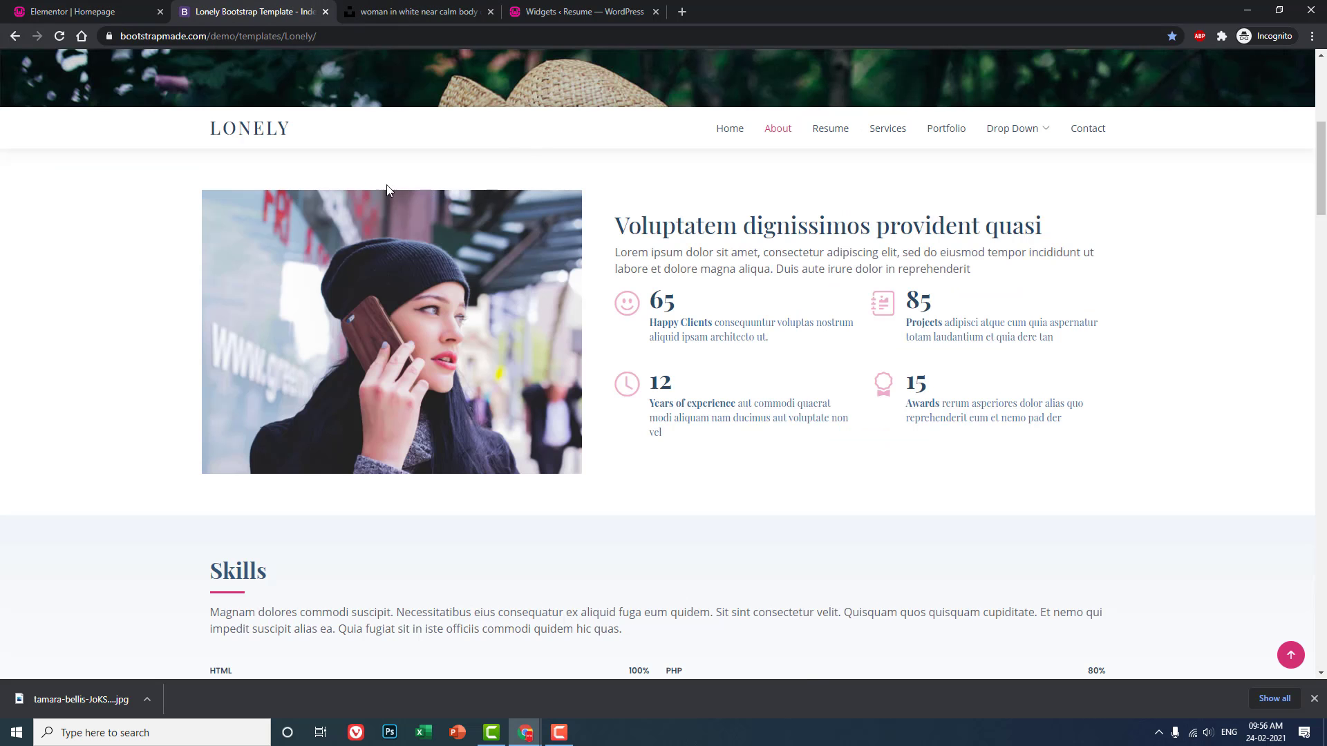
left_click(134, 12)
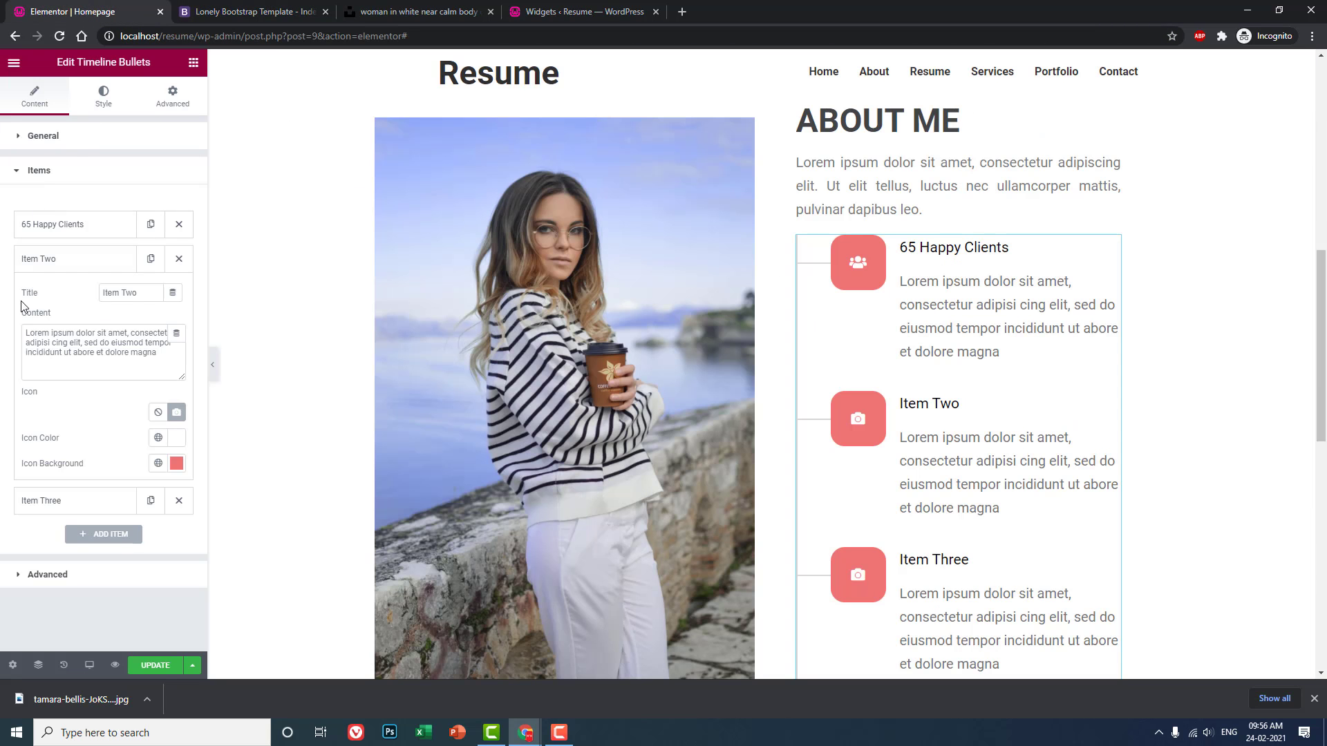
left_click_drag(144, 292, 2, 297)
type("85 Proj")
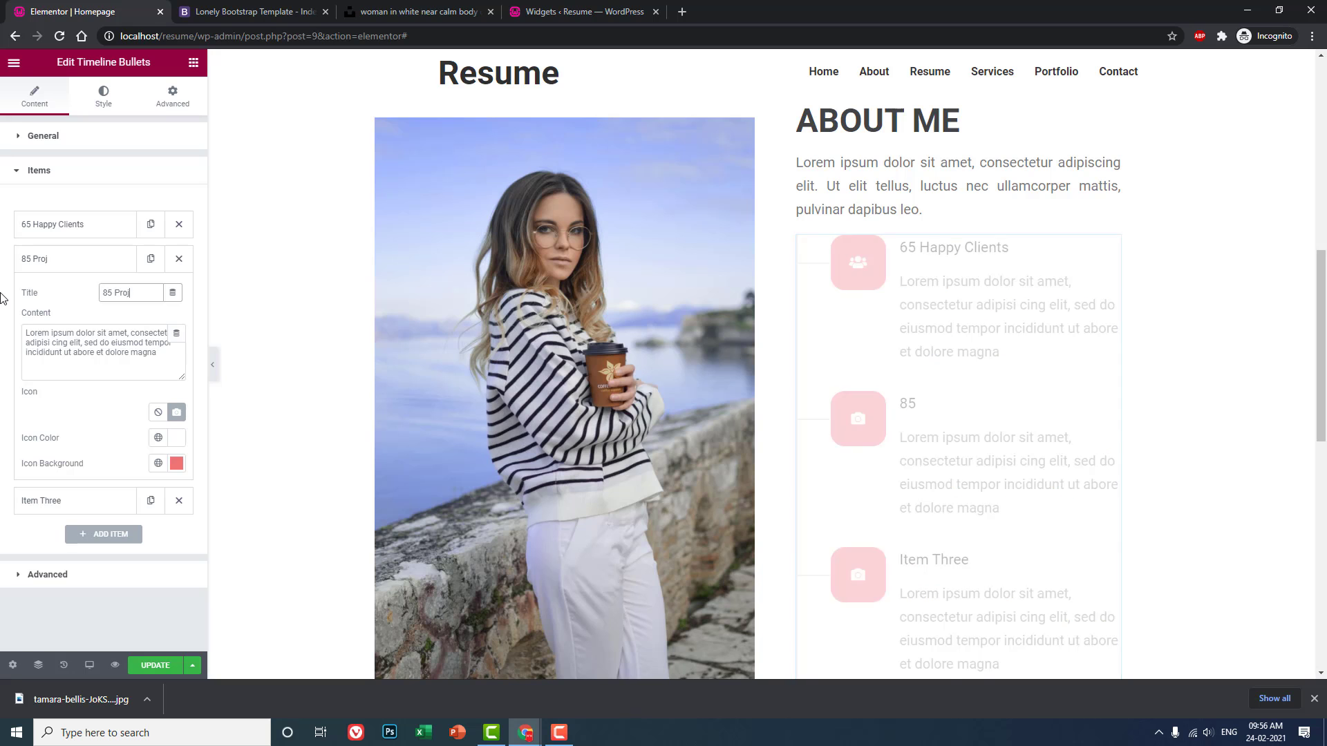
type("ects")
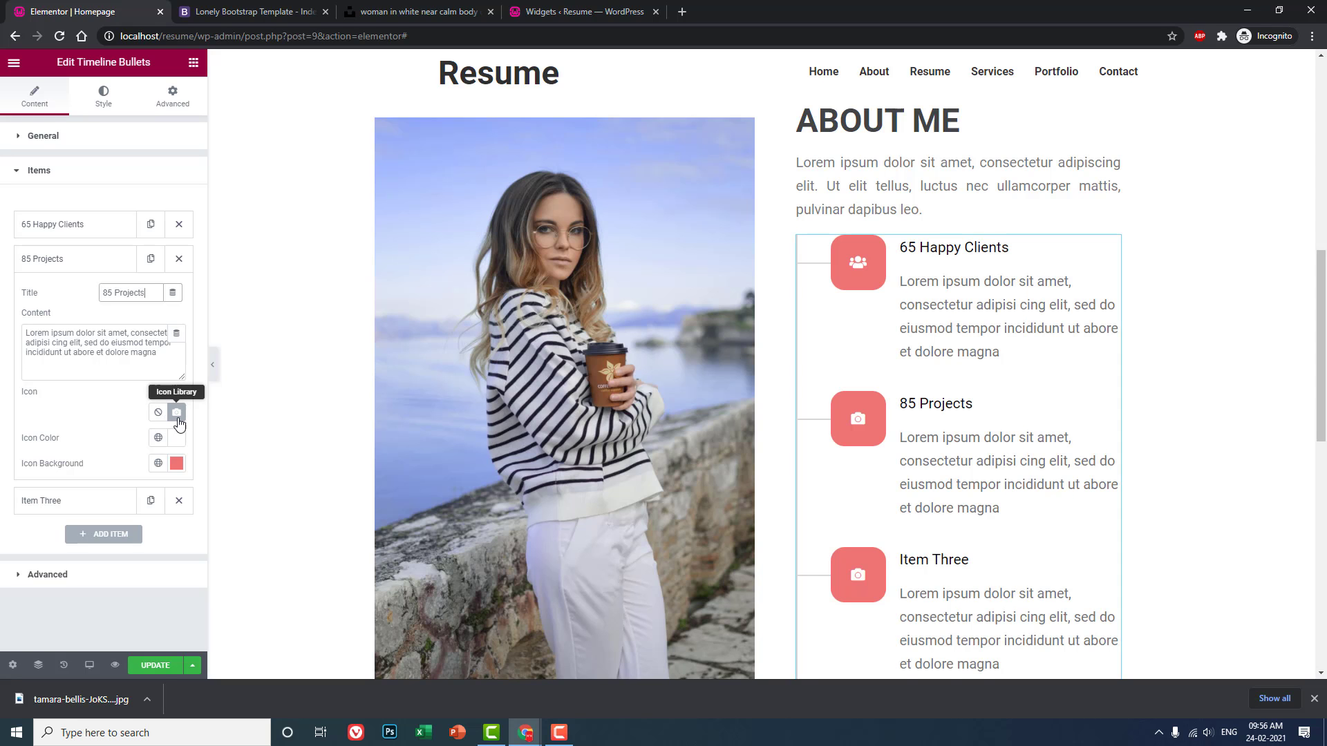
Step: Give 85 Projects the Network icon, found by searching the icon library for 'work'
left_click(179, 415)
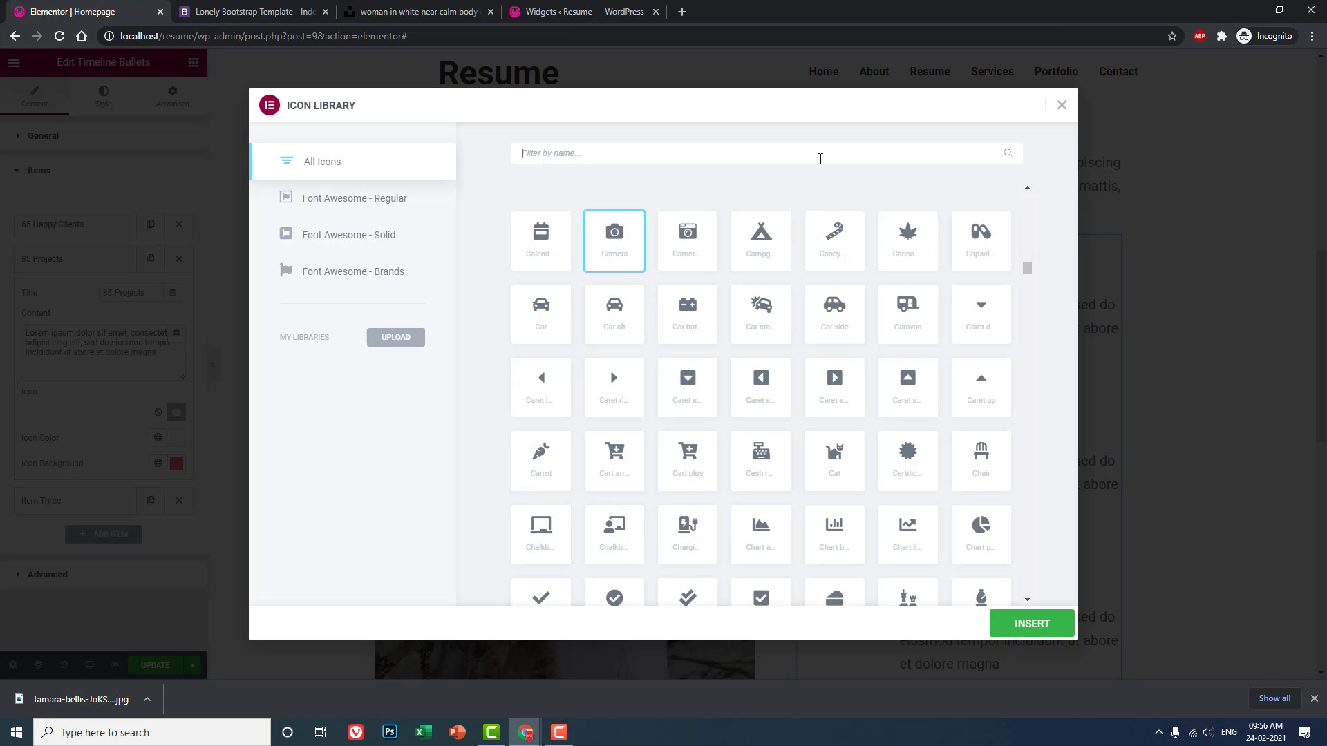
type("gre")
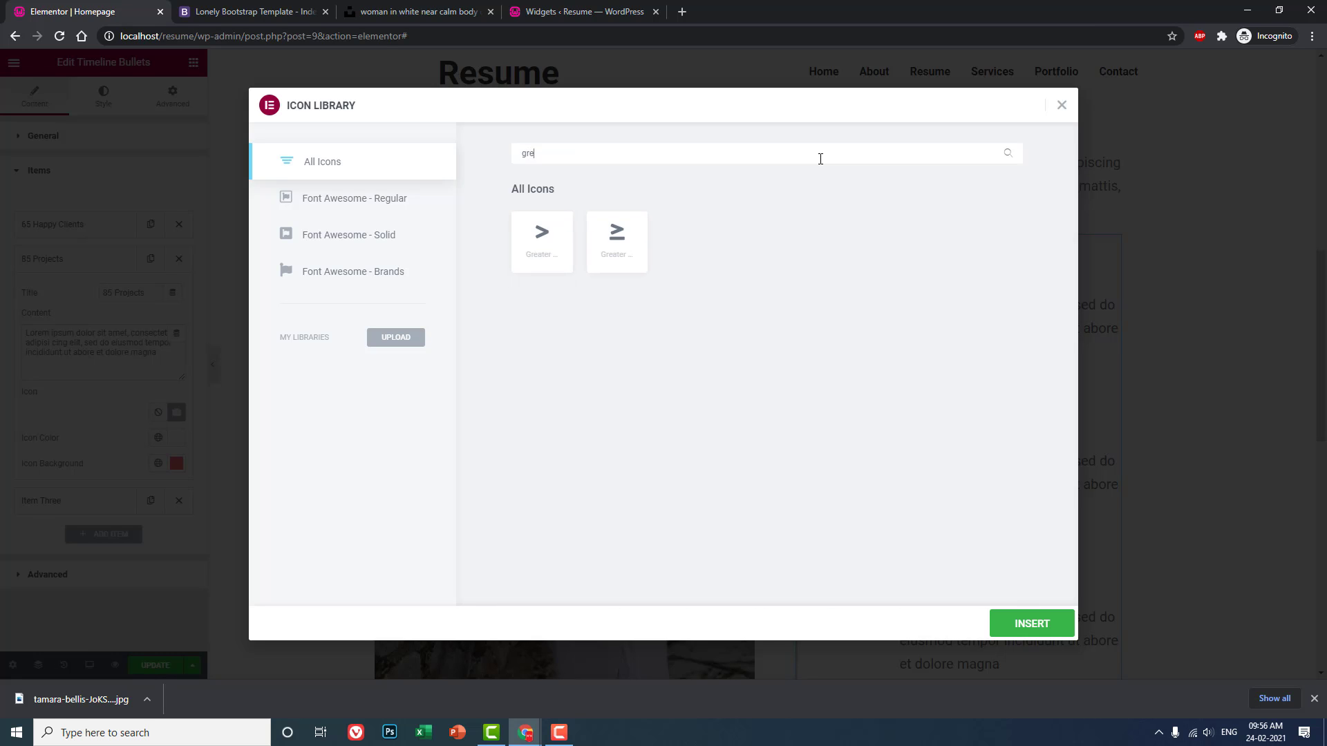
key("BackSpace")
key("BackSpace")
key("BackSpace")
type("gear")
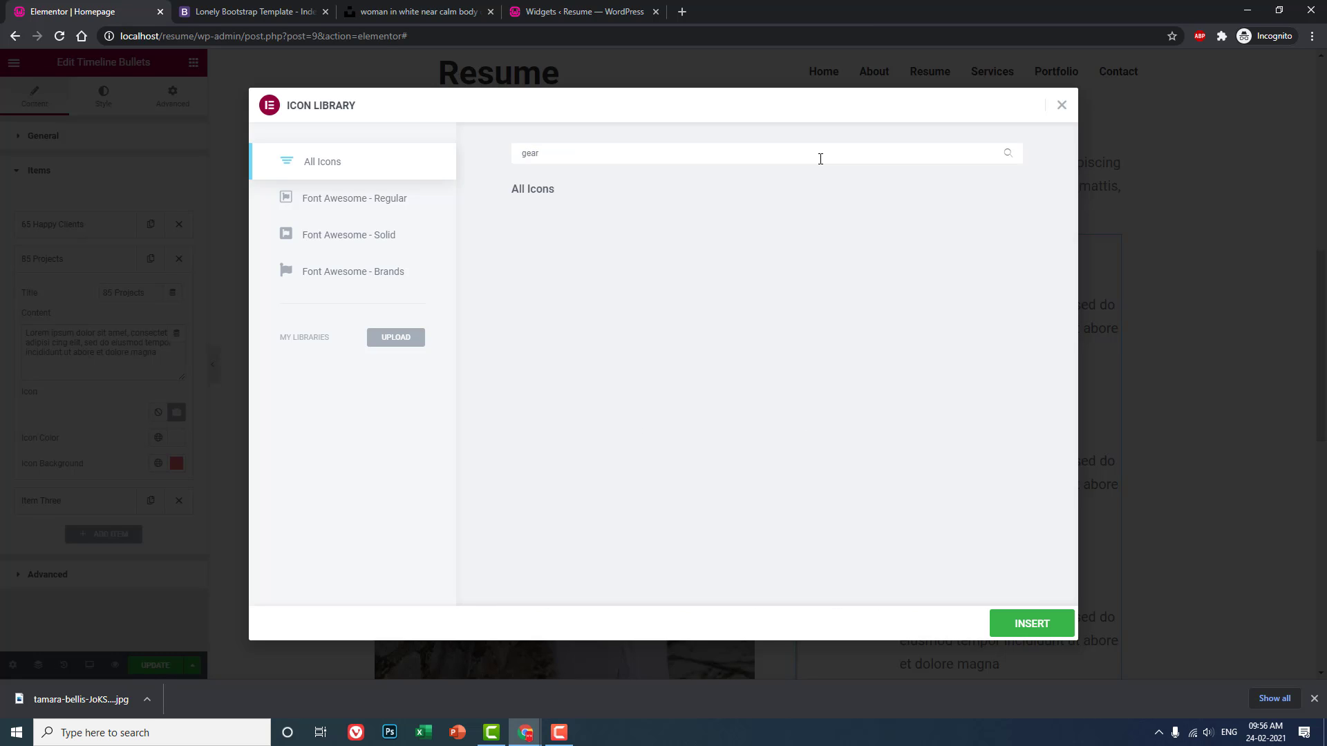
key("BackSpace")
key("BackSpace")
key("BackSpace")
key("BackSpace")
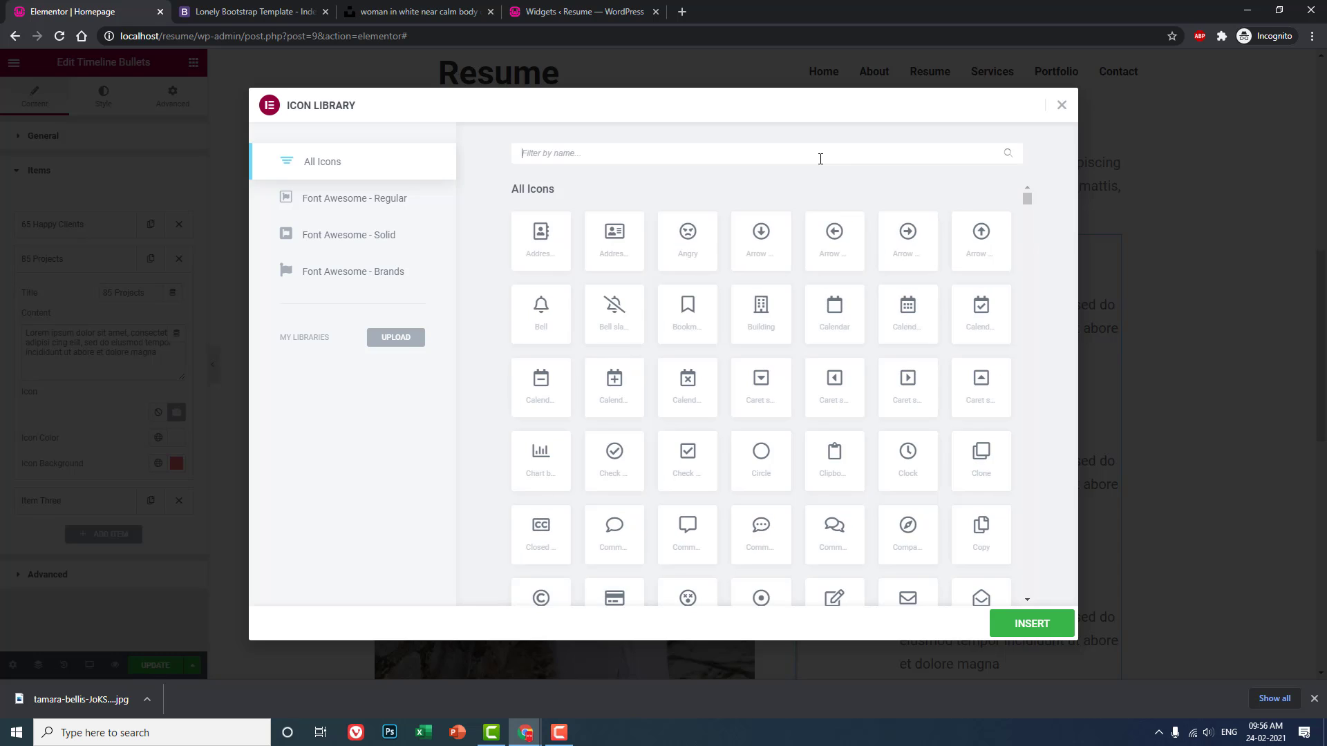
type("wid")
key("BackSpace")
key("BackSpace")
type("r")
key("BackSpace")
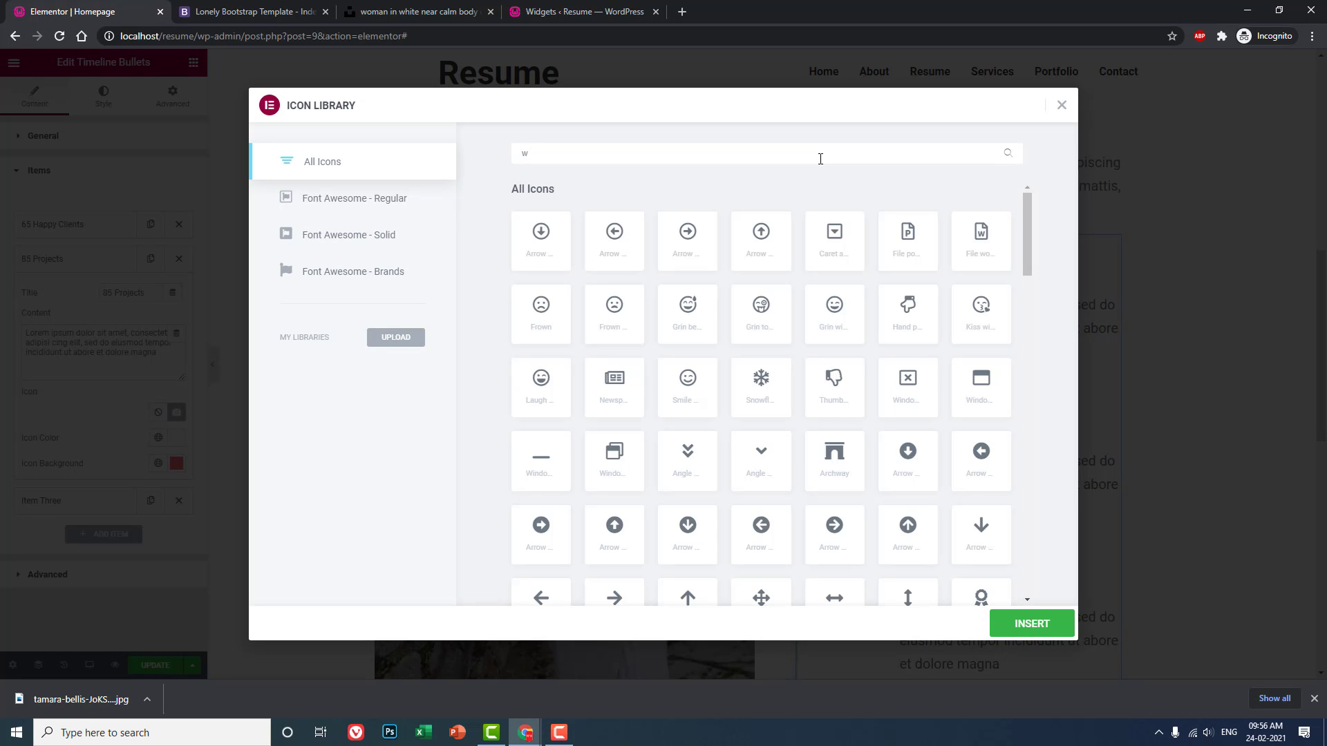
type("or")
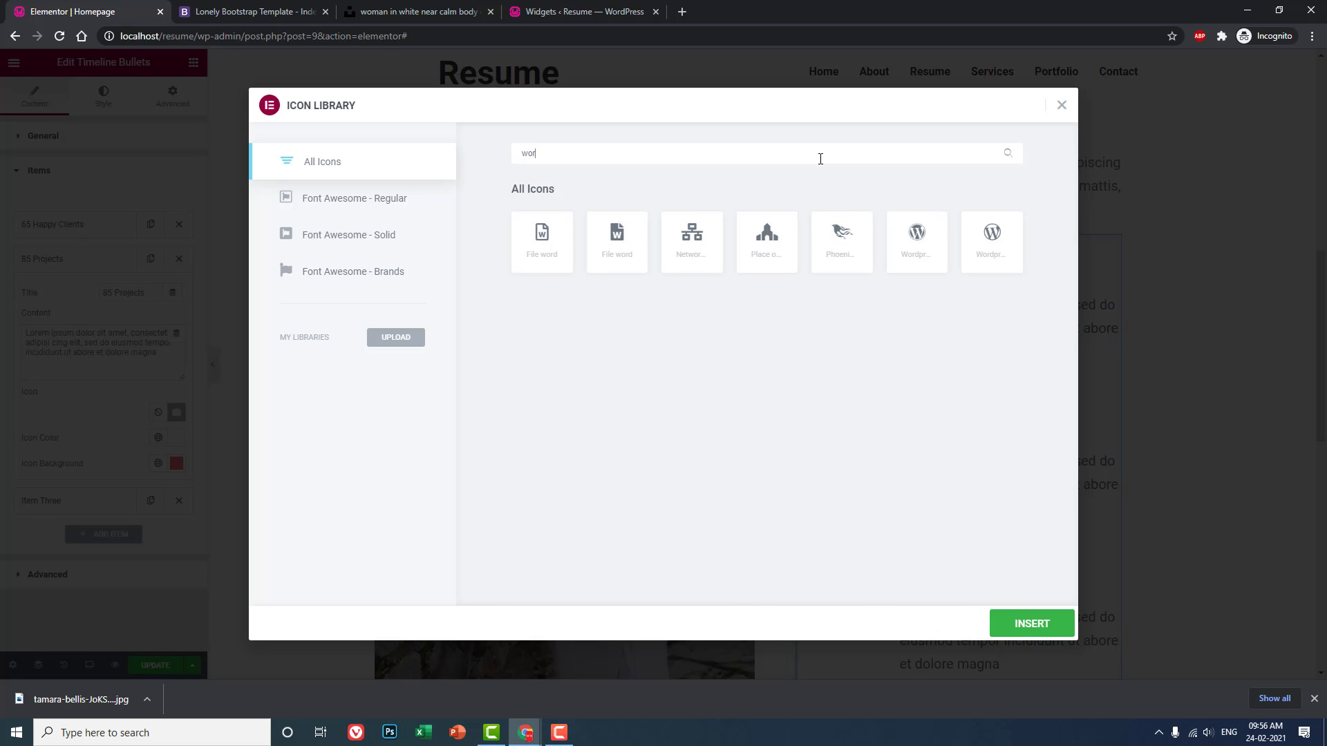
key("BackSpace")
key("BackSpace")
key("BackSpace")
type("w")
key("BackSpace")
type("work")
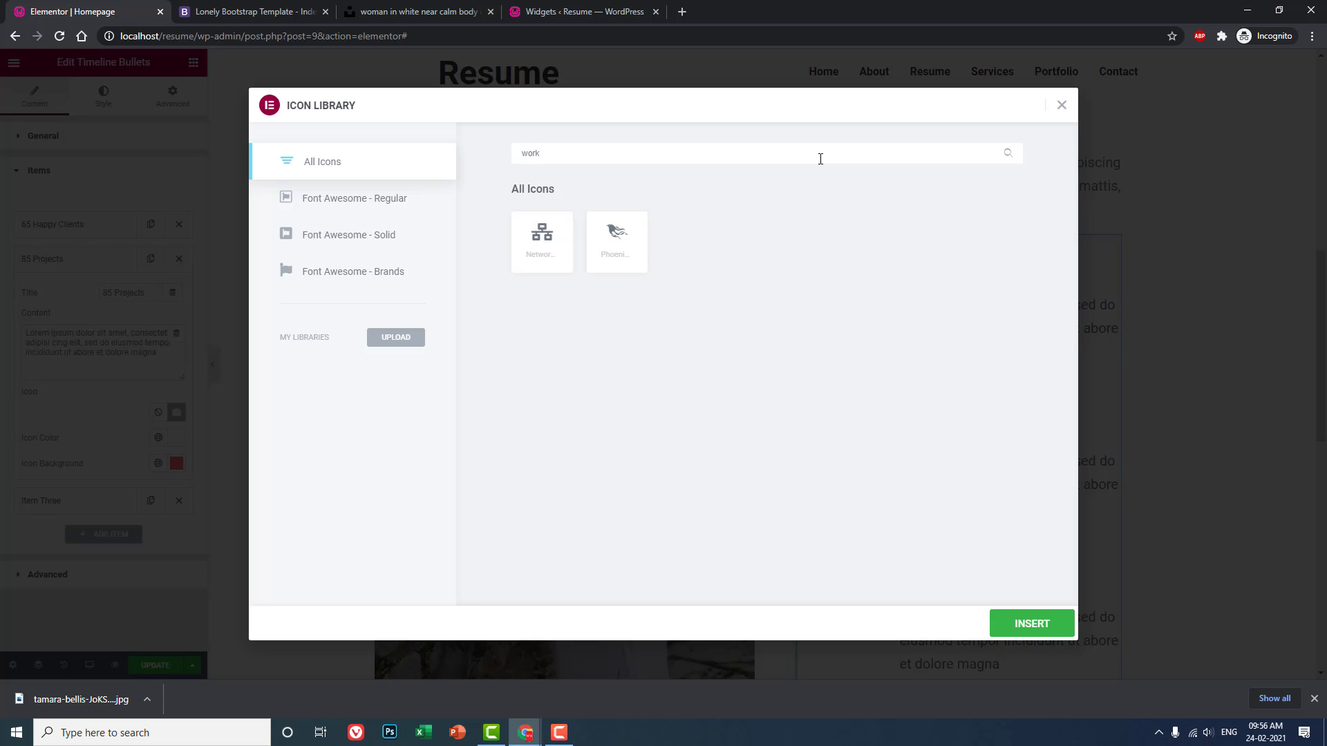
left_click(538, 237)
left_click(1033, 624)
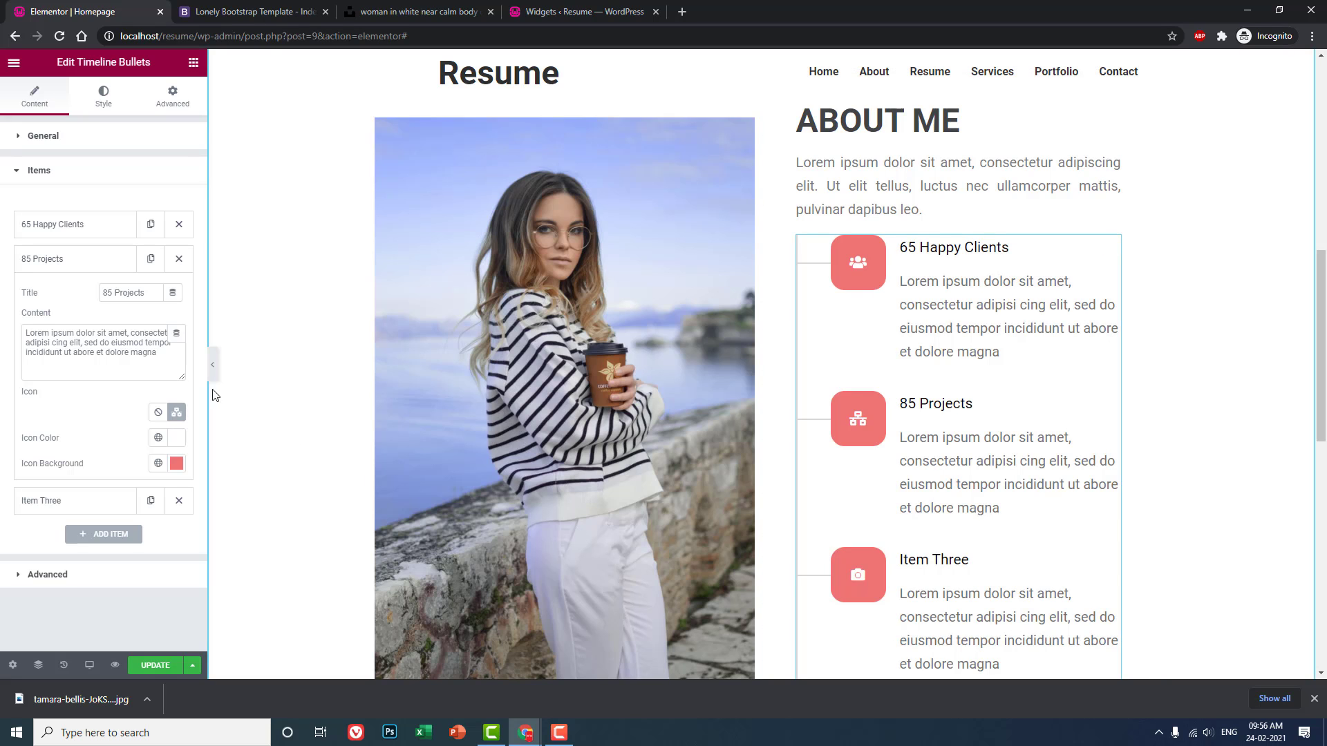
left_click(327, 7)
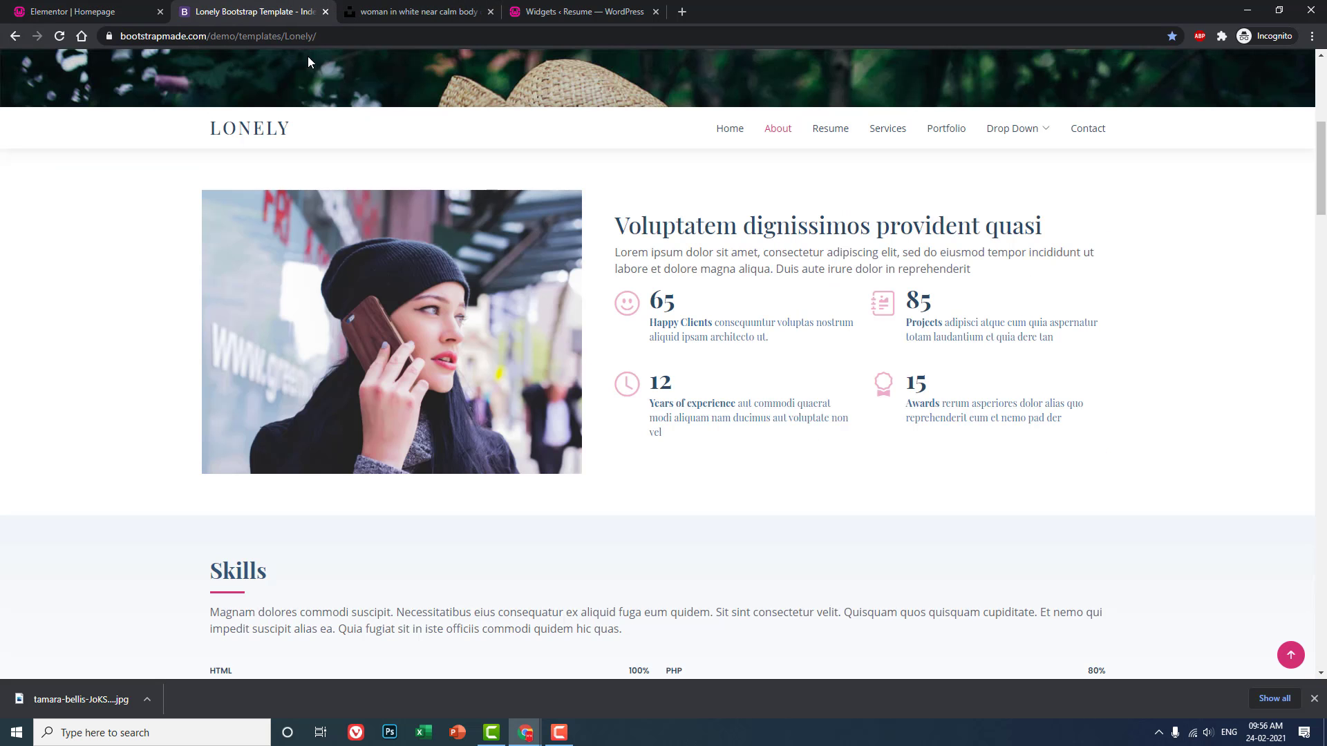
Step: Expand Item Three and retitle it '12 Years of Experienace'
left_click(76, 11)
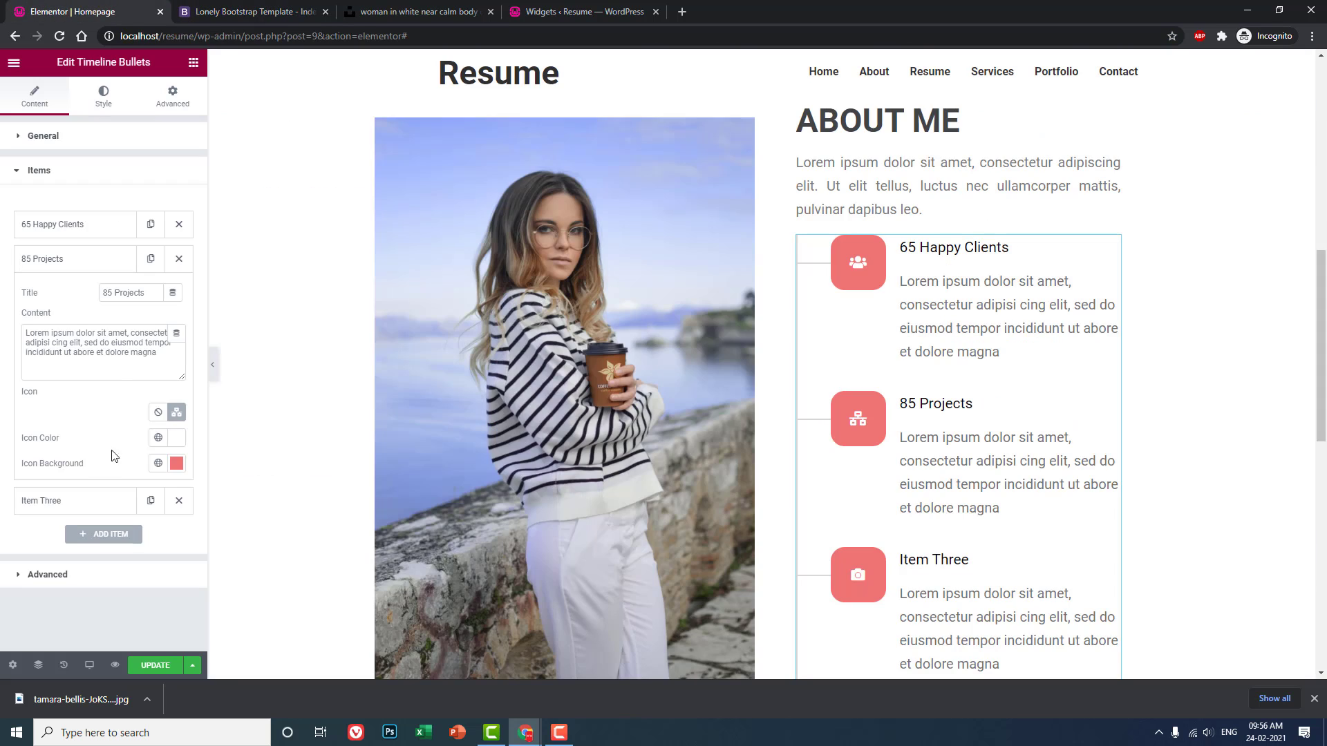
left_click(103, 498)
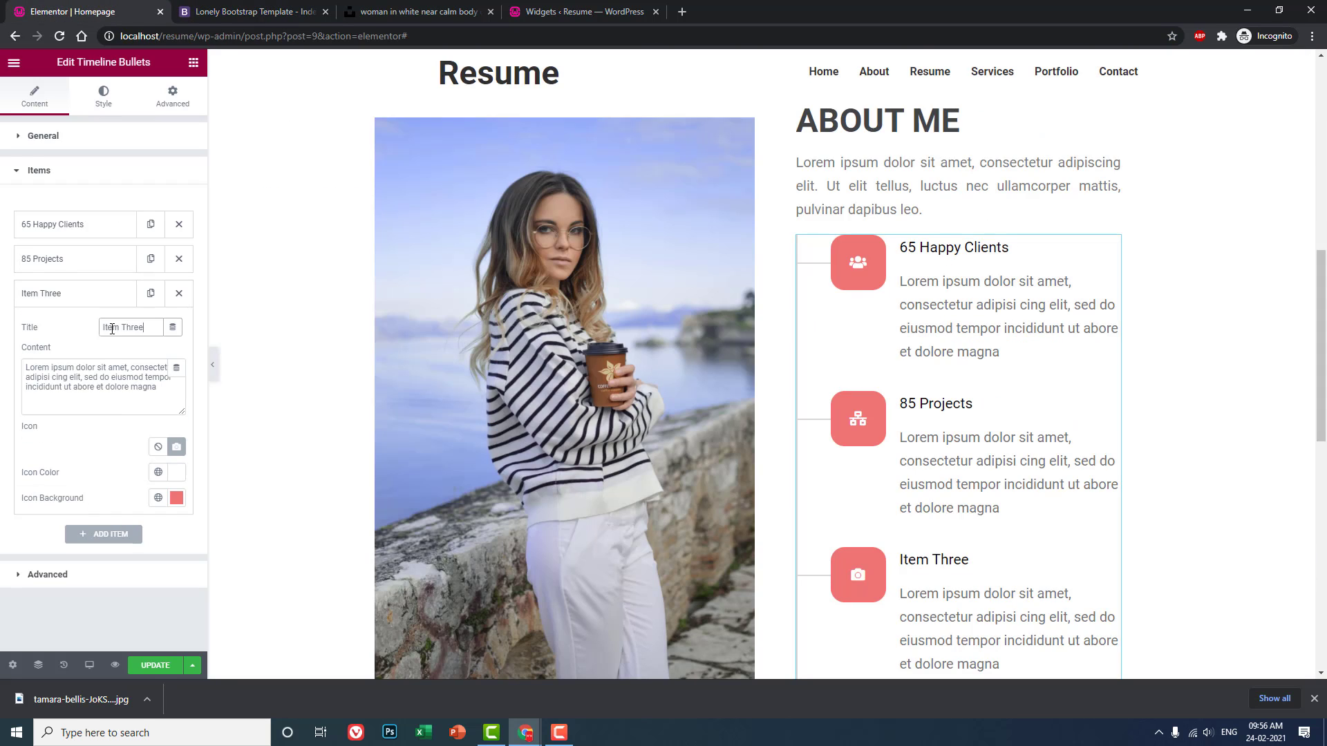
left_click_drag(148, 328, 2, 345)
type("12 Years ")
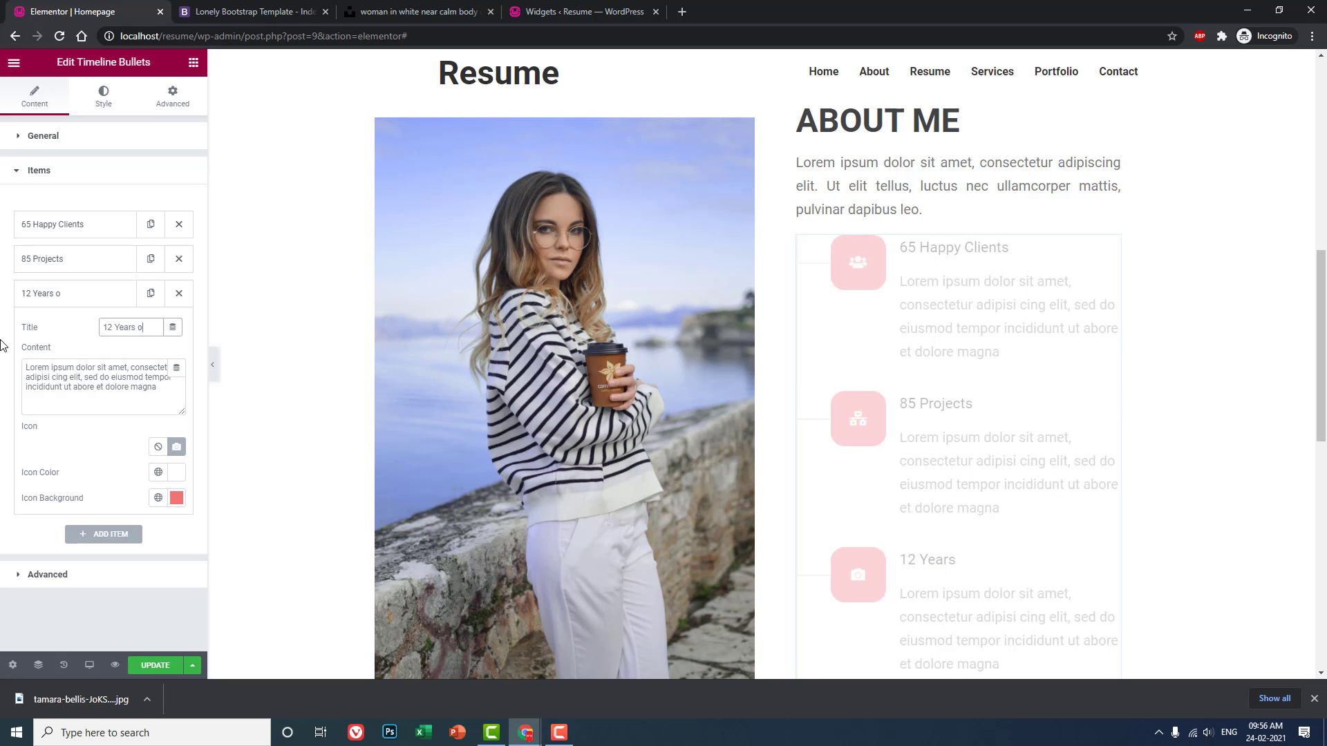
type("of Experienace")
Step: Give the third item a calendar icon found by searching the icon library for 'cale'
left_click(177, 448)
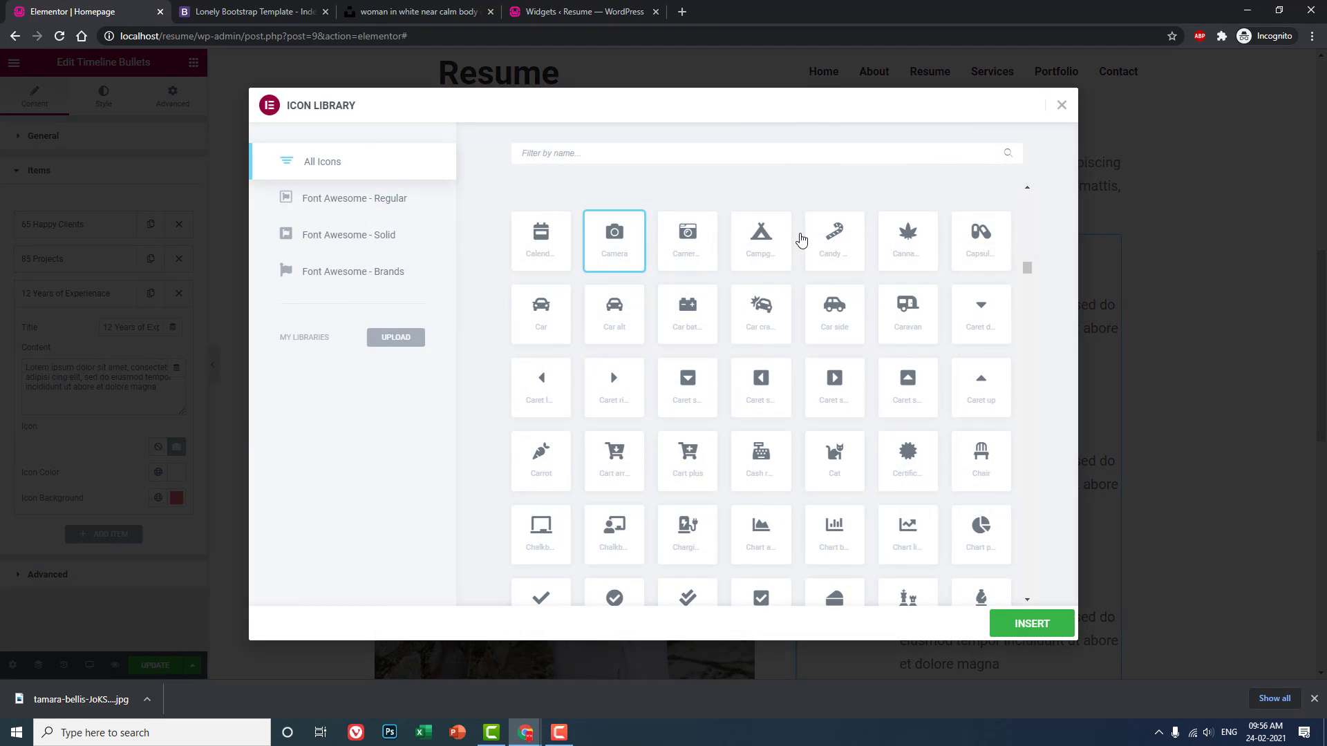
type("ti")
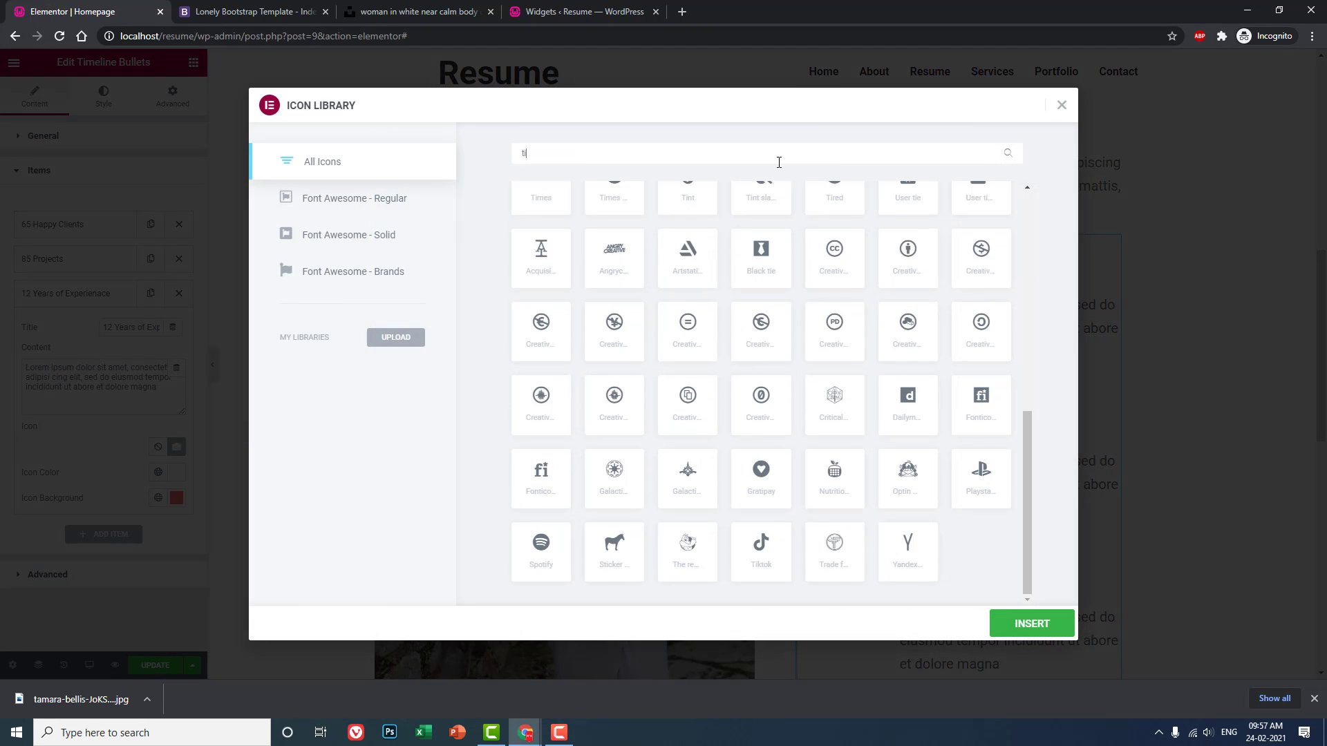
type("me")
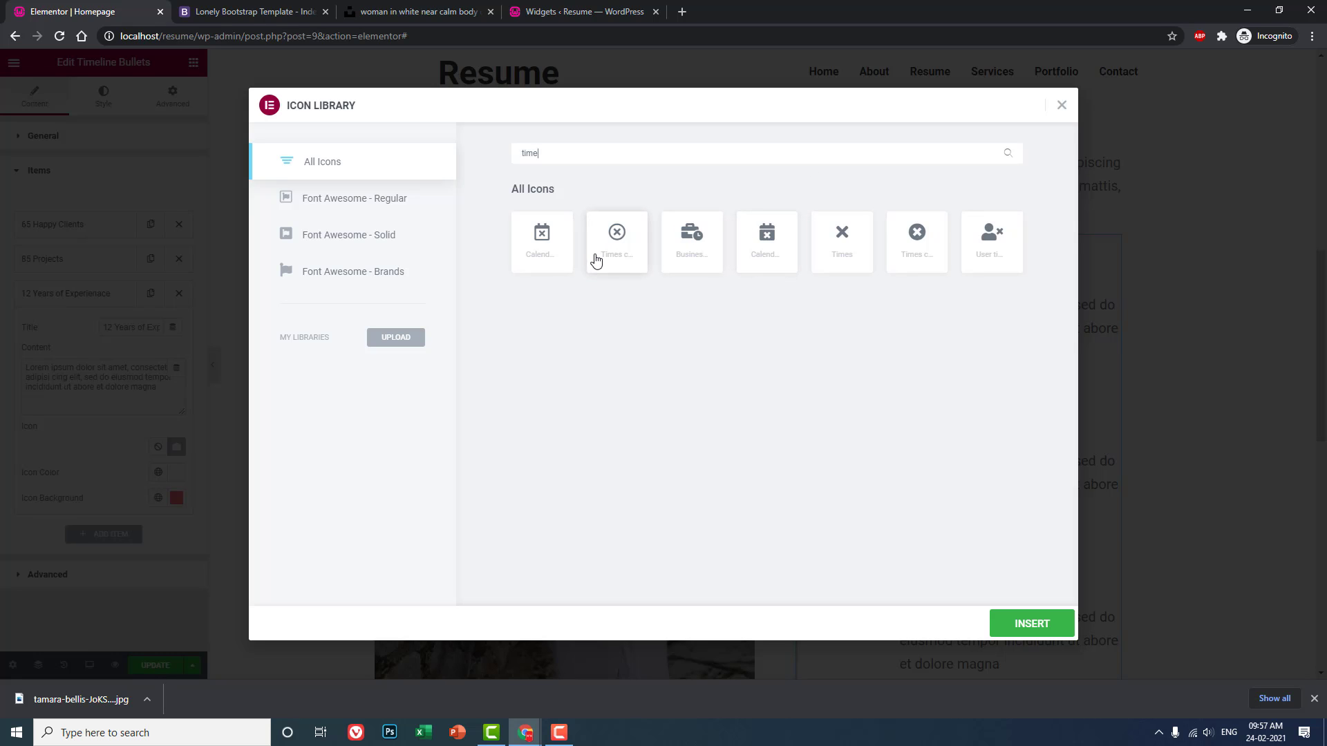
key("ctrl+a")
key("BackSpace")
type("cale")
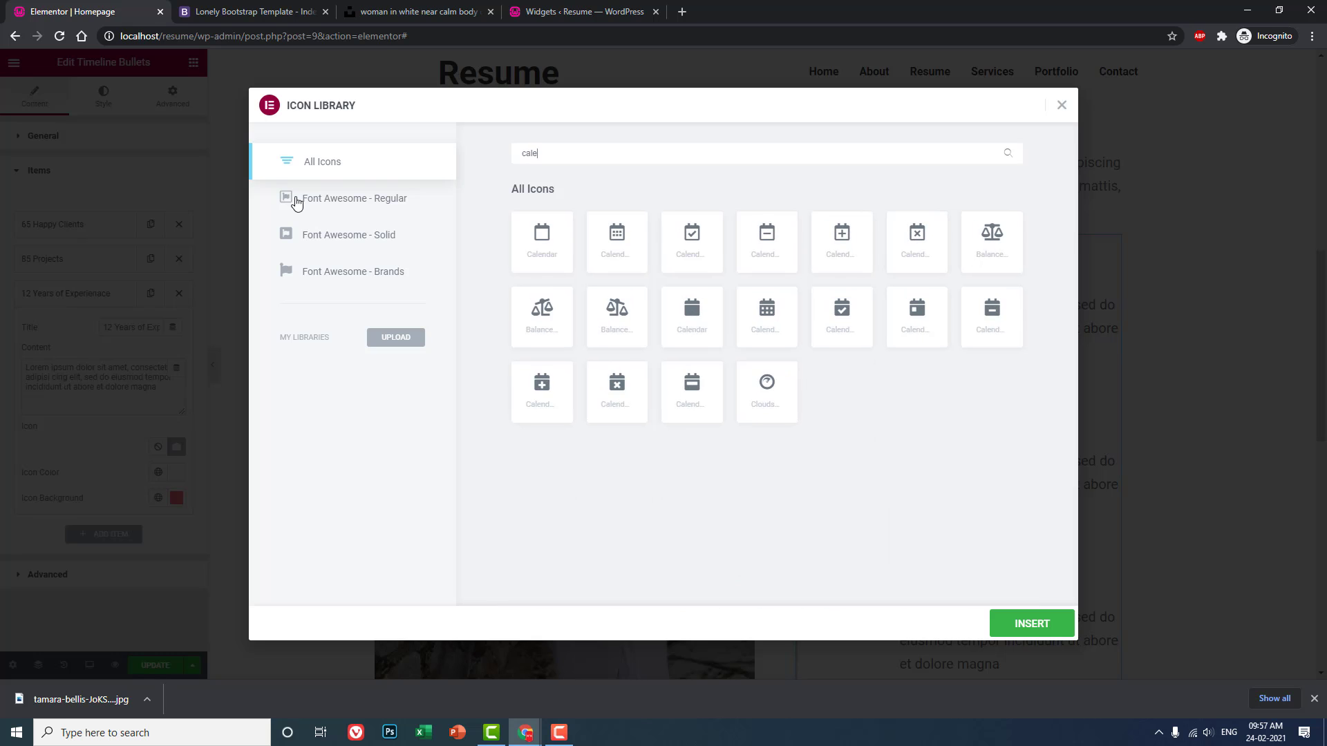
left_click(641, 232)
left_click(1027, 626)
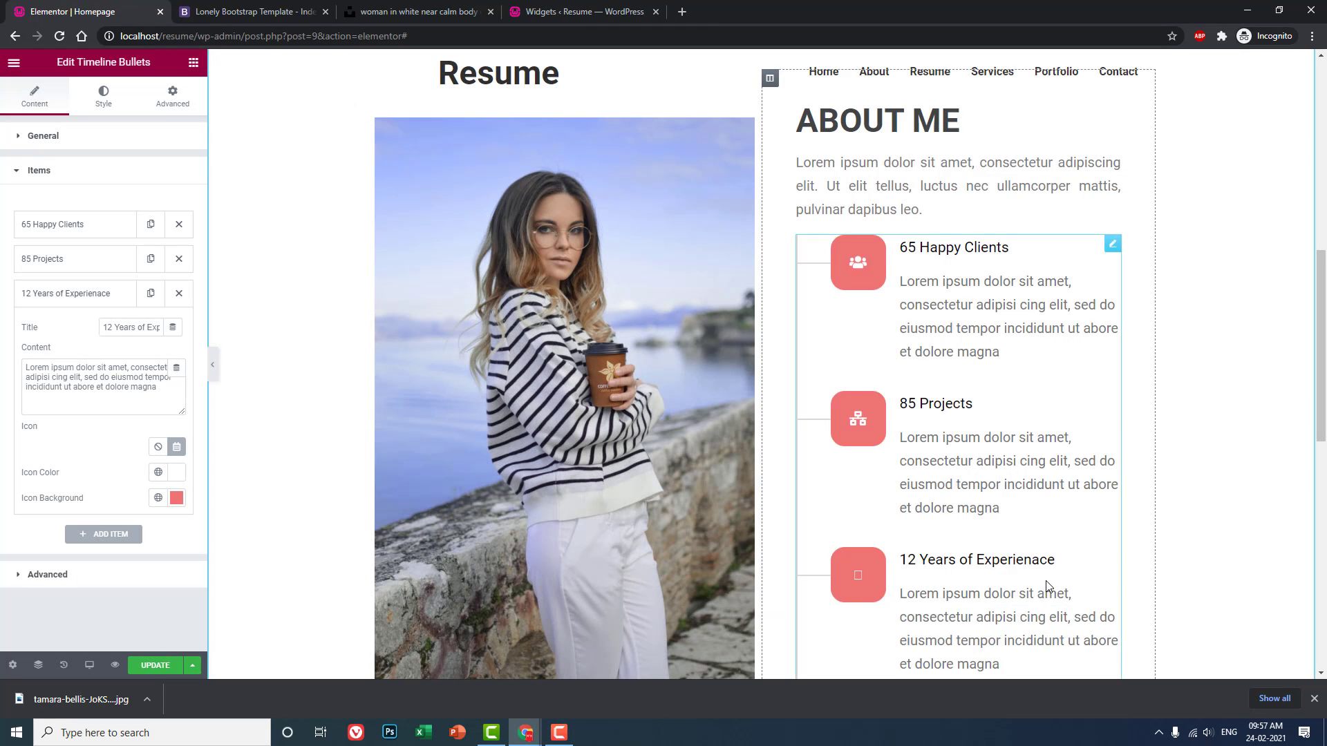
scroll(1047, 586, "down", 3)
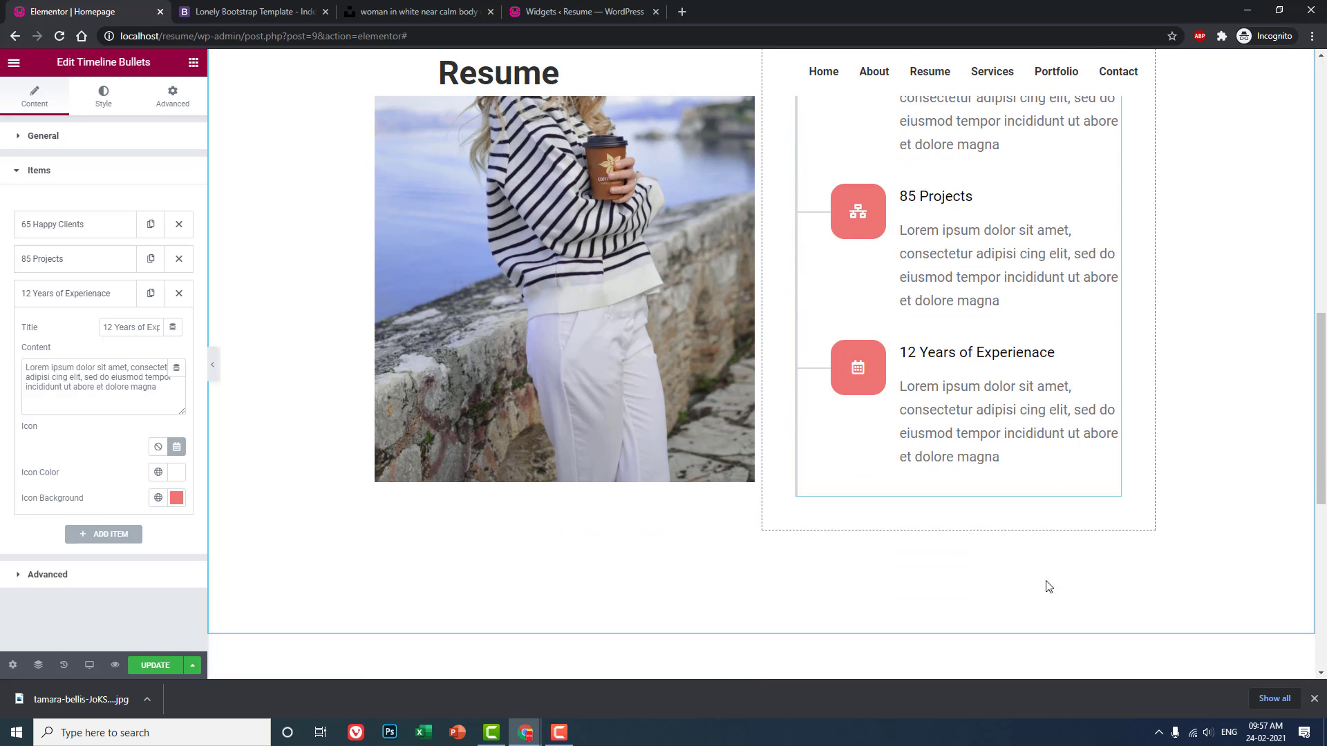
left_click(297, 10)
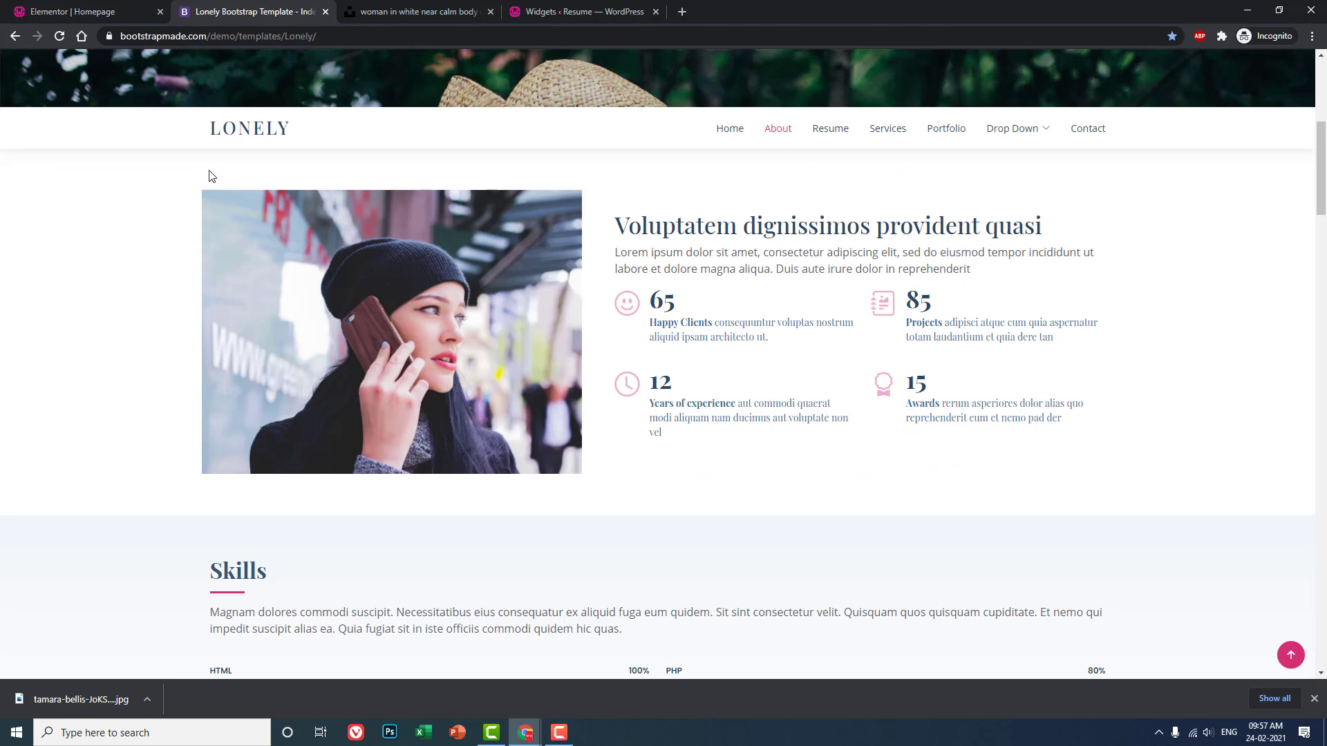
left_click(101, 7)
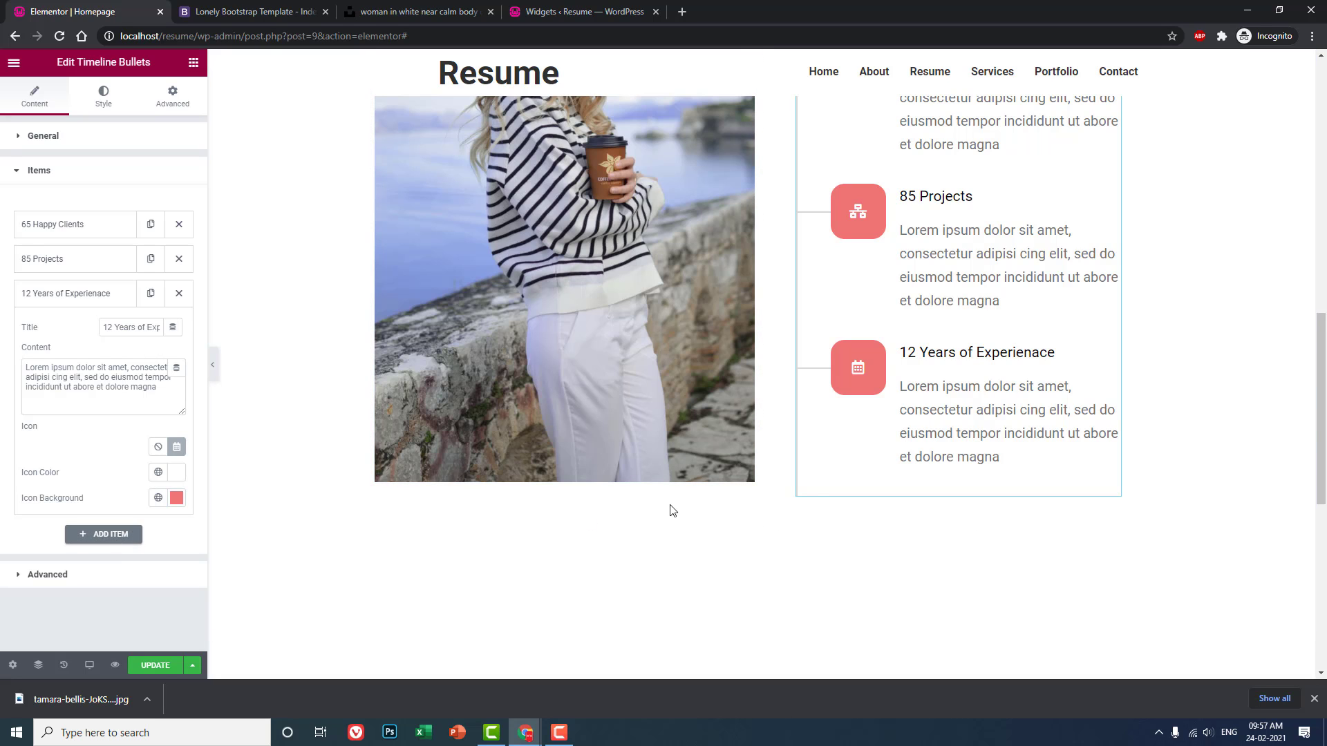
scroll(897, 507, "up", 3)
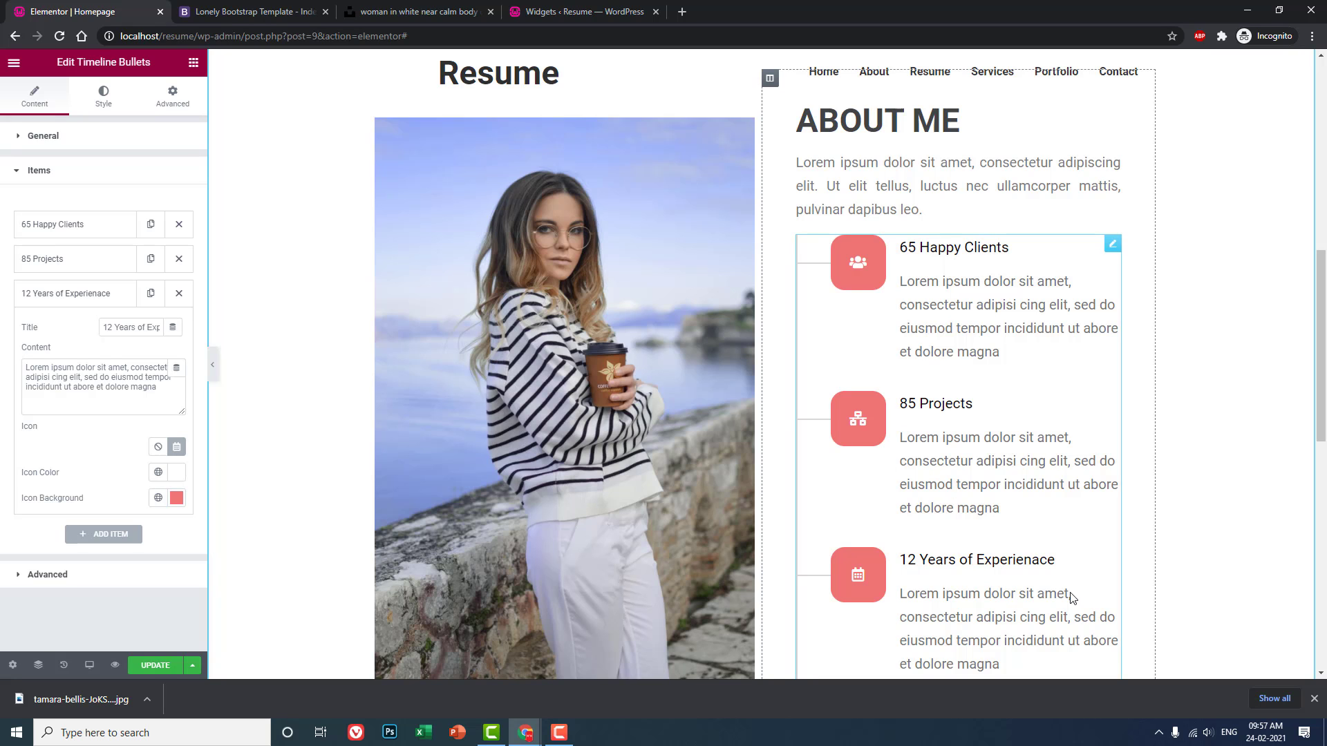
left_click(213, 364)
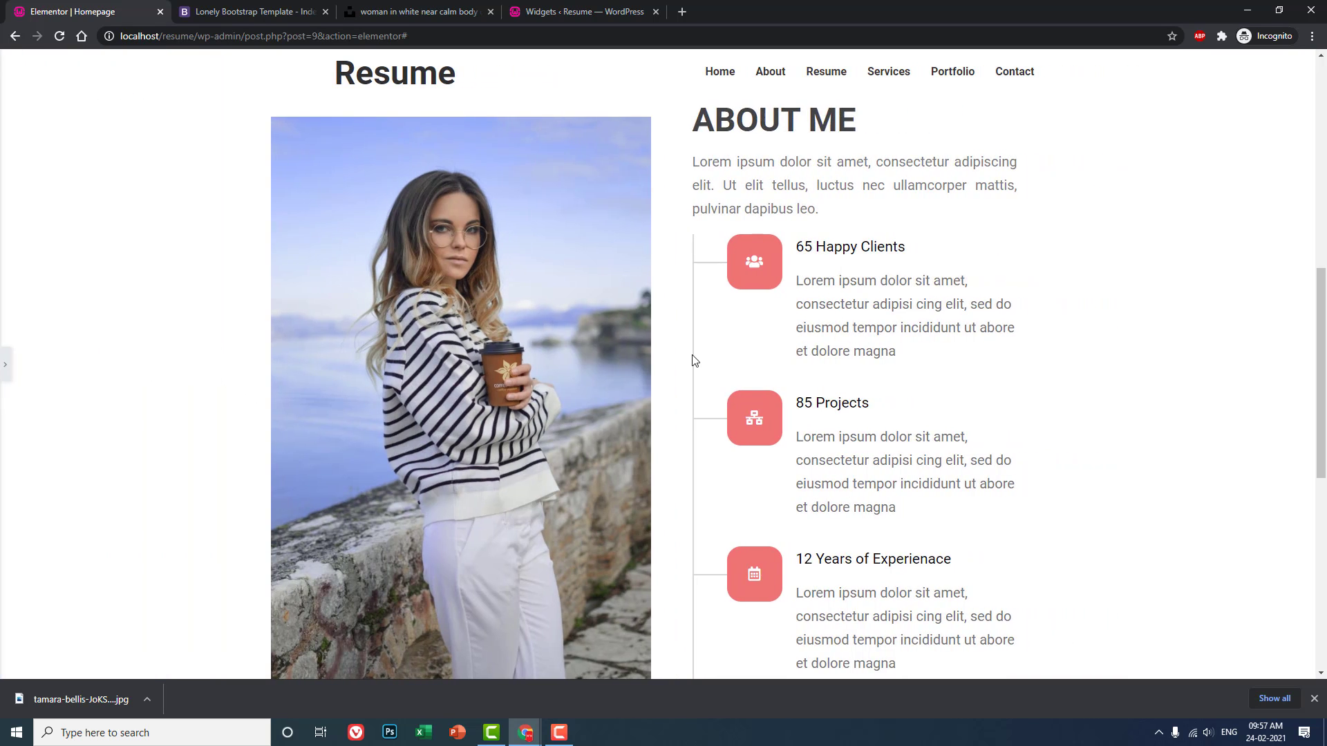
scroll(695, 360, "down", 4)
scroll(693, 358, "up", 7)
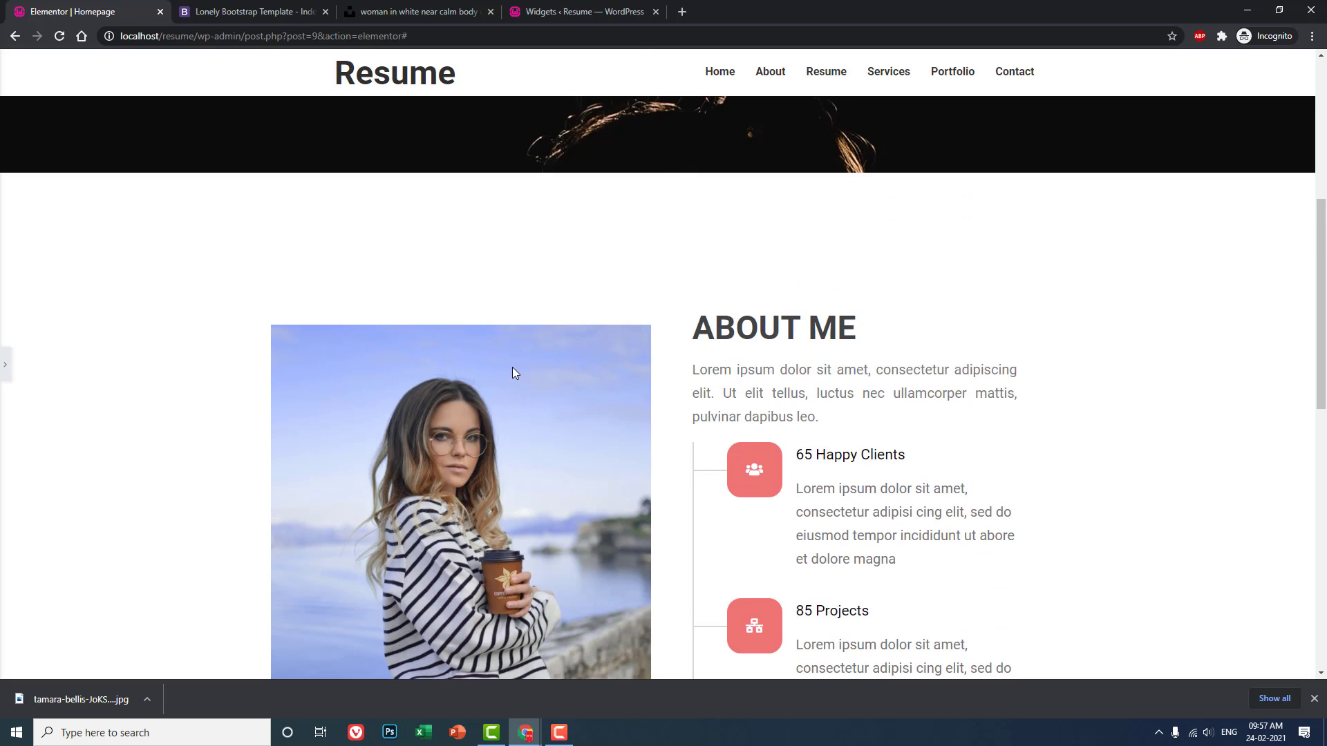
scroll(512, 373, "down", 4)
scroll(512, 373, "up", 1)
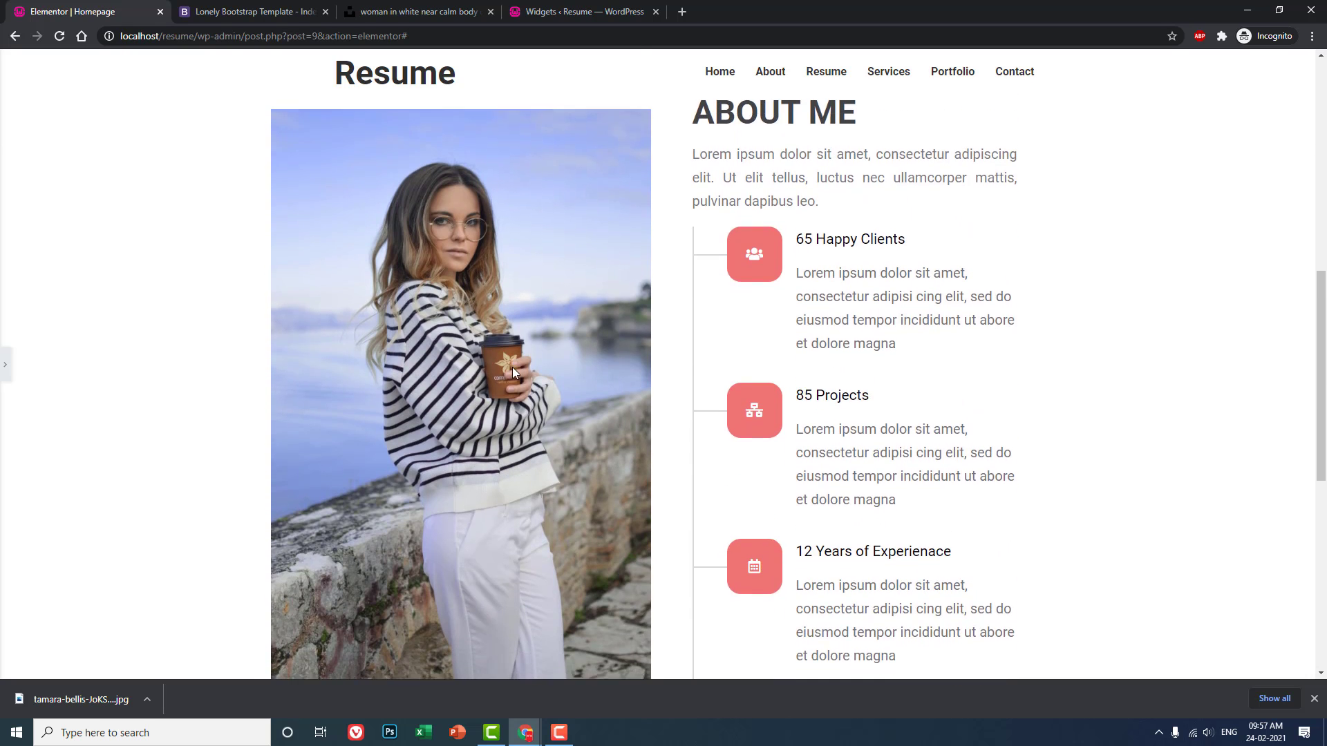
scroll(512, 372, "down", 1)
left_click(5, 364)
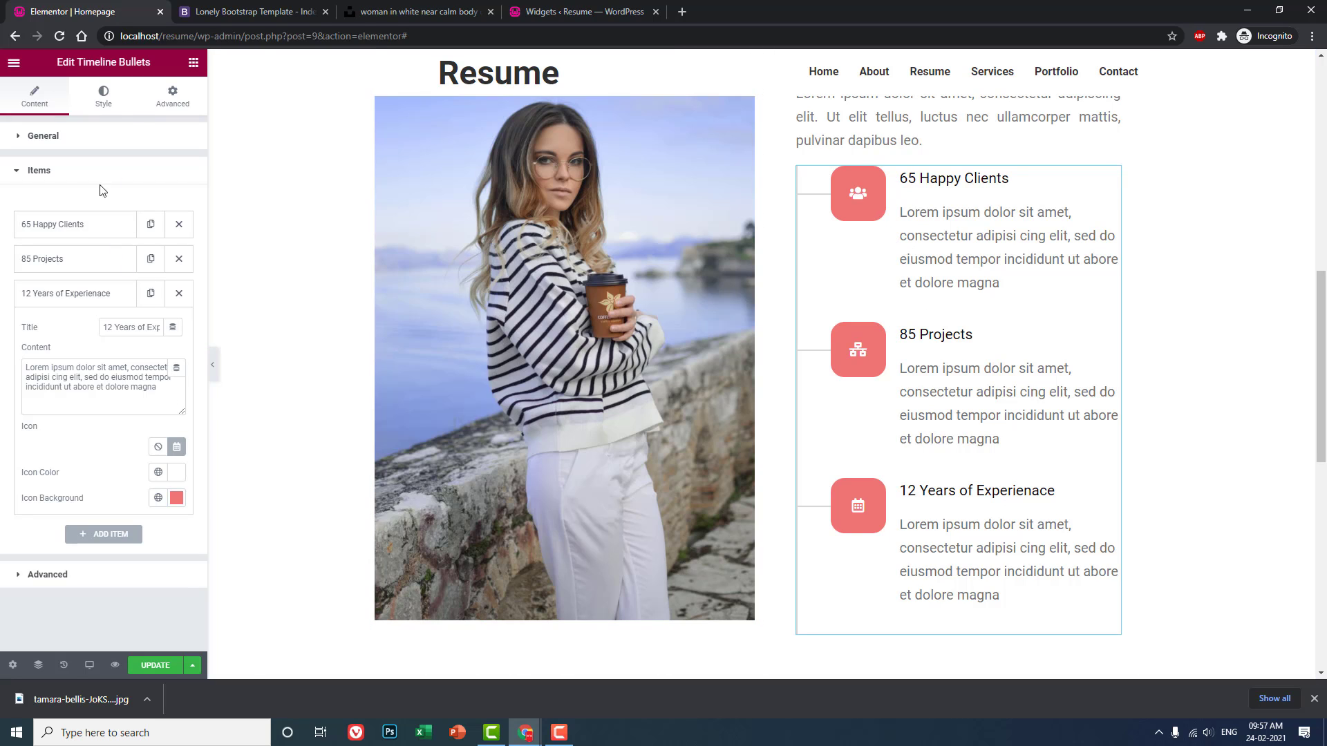
Step: Set the 85 Projects item's icon background to dark grey #3A3737
left_click(105, 99)
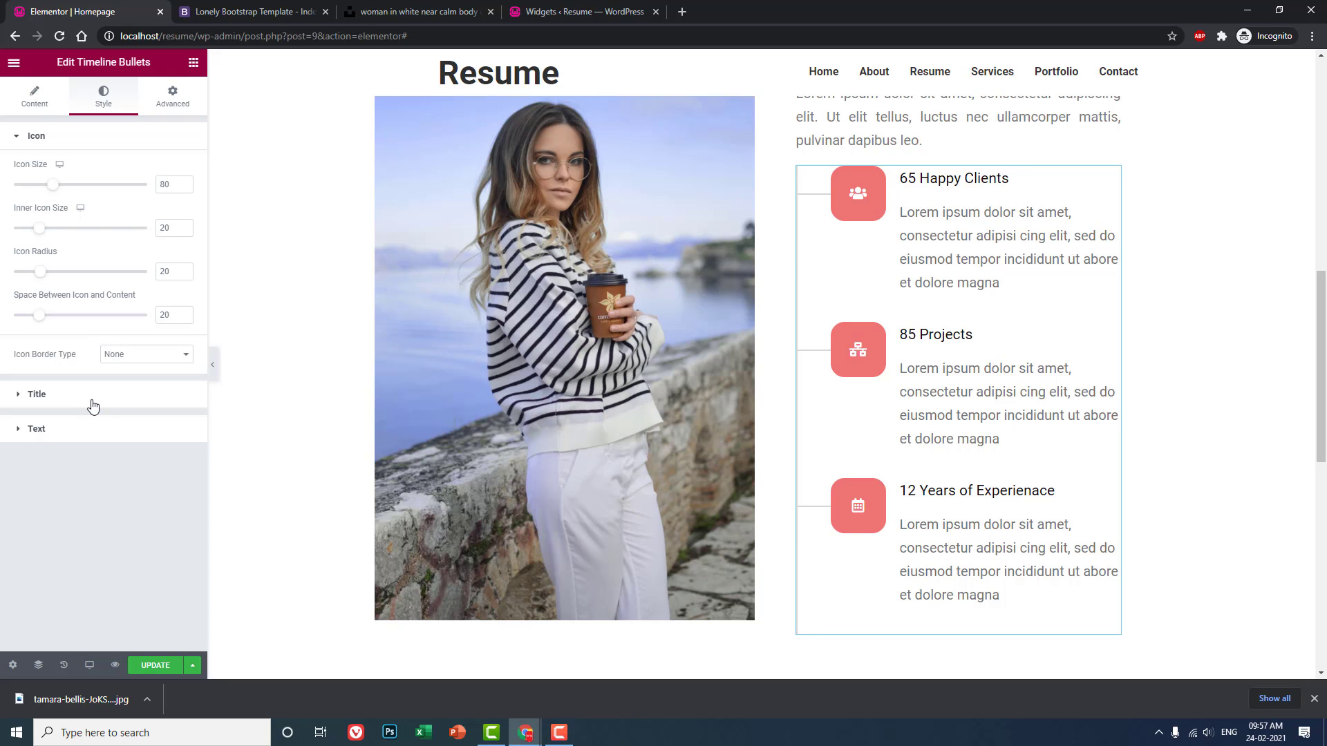
left_click(35, 99)
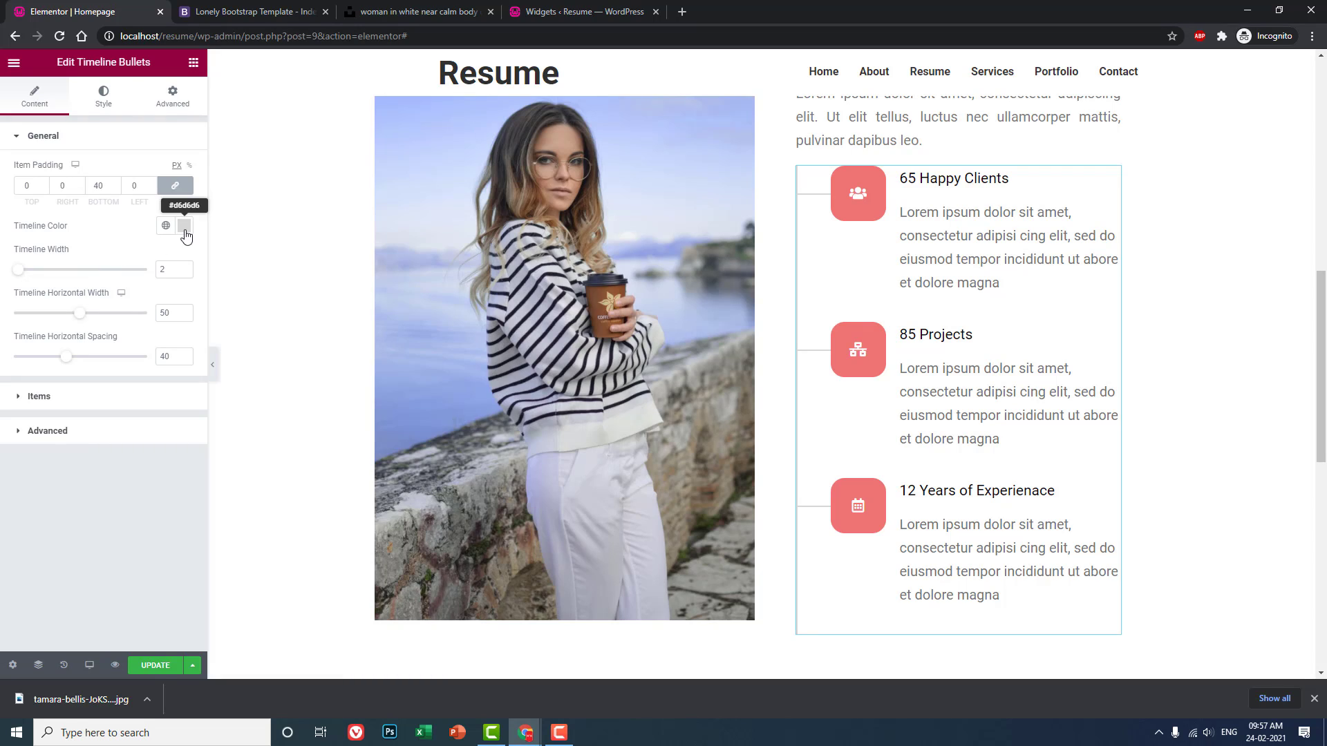
left_click(76, 404)
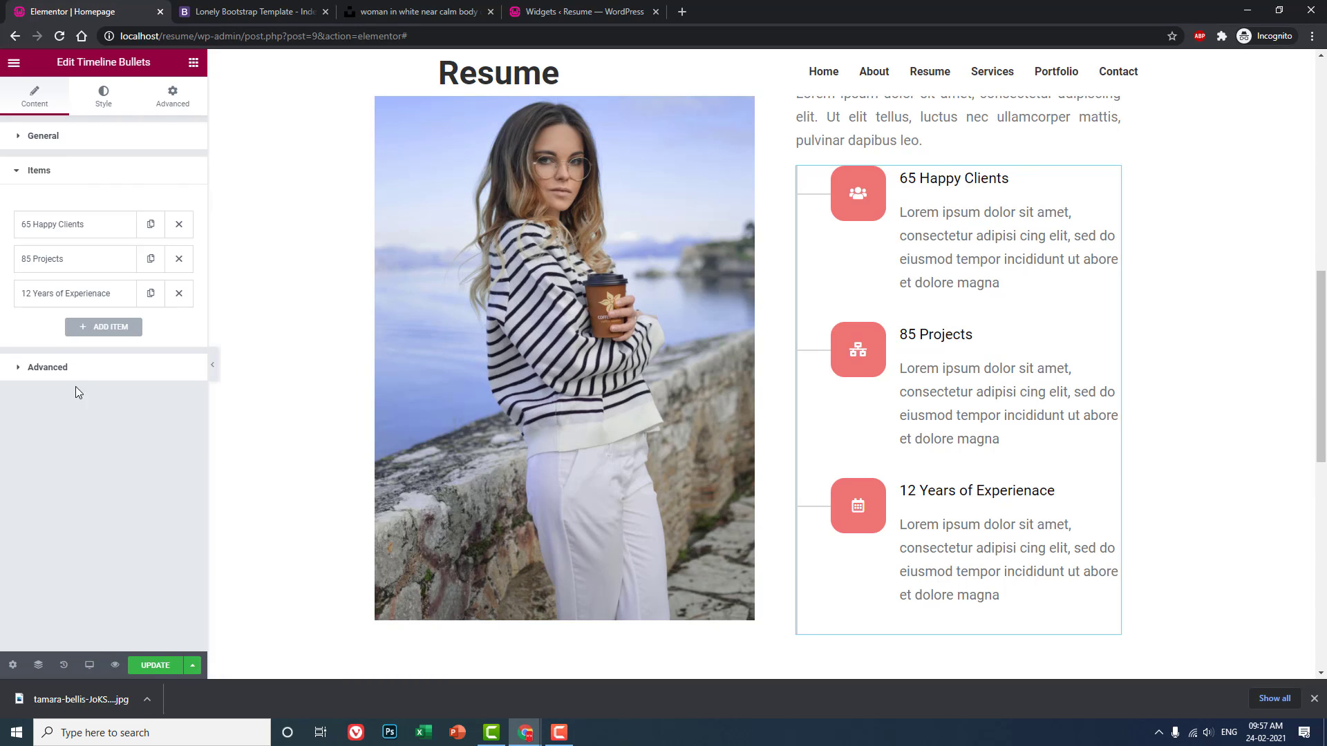
left_click(74, 234)
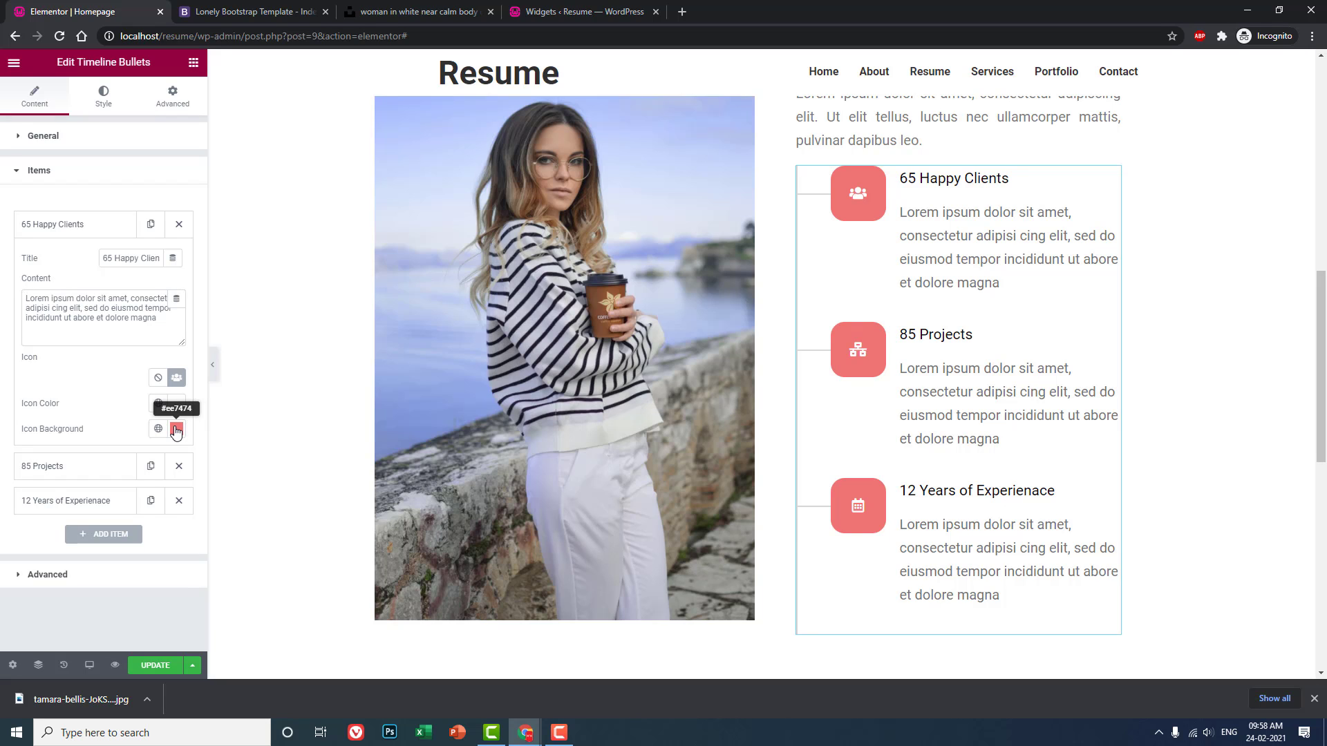
left_click(101, 467)
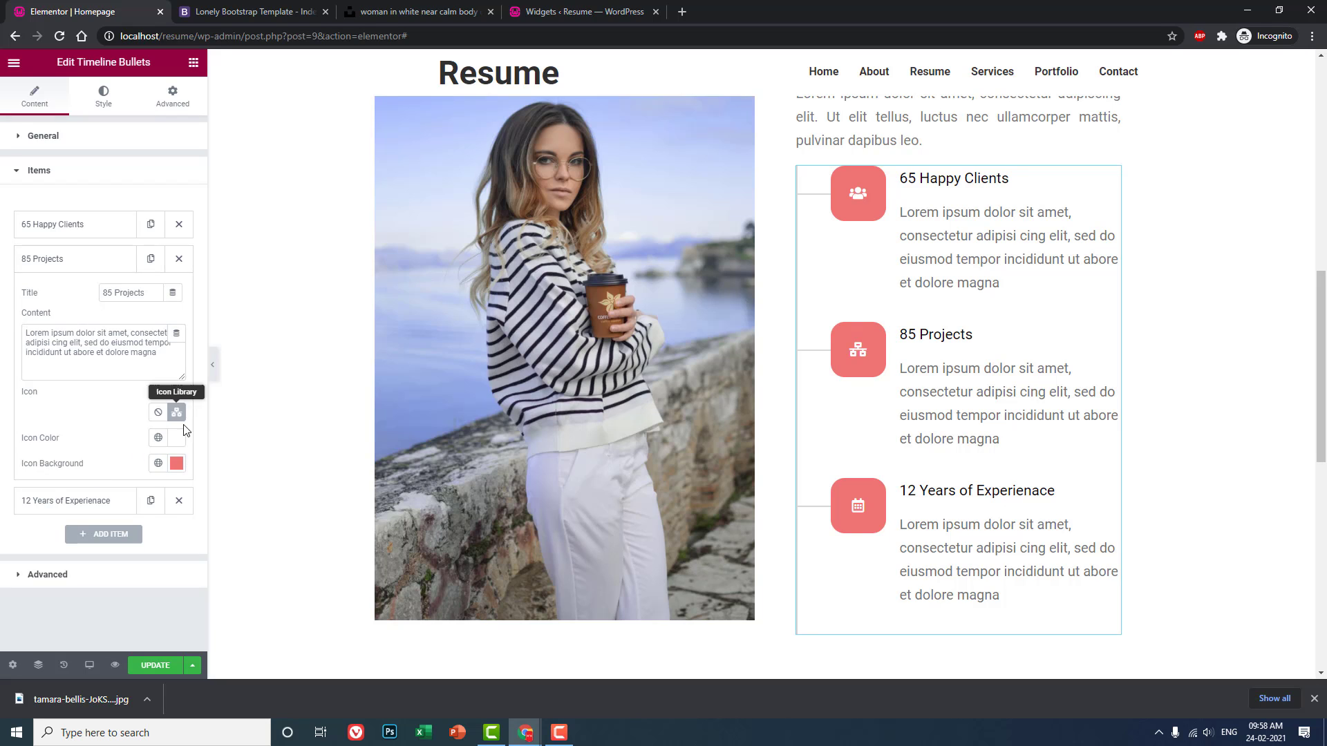
left_click(177, 466)
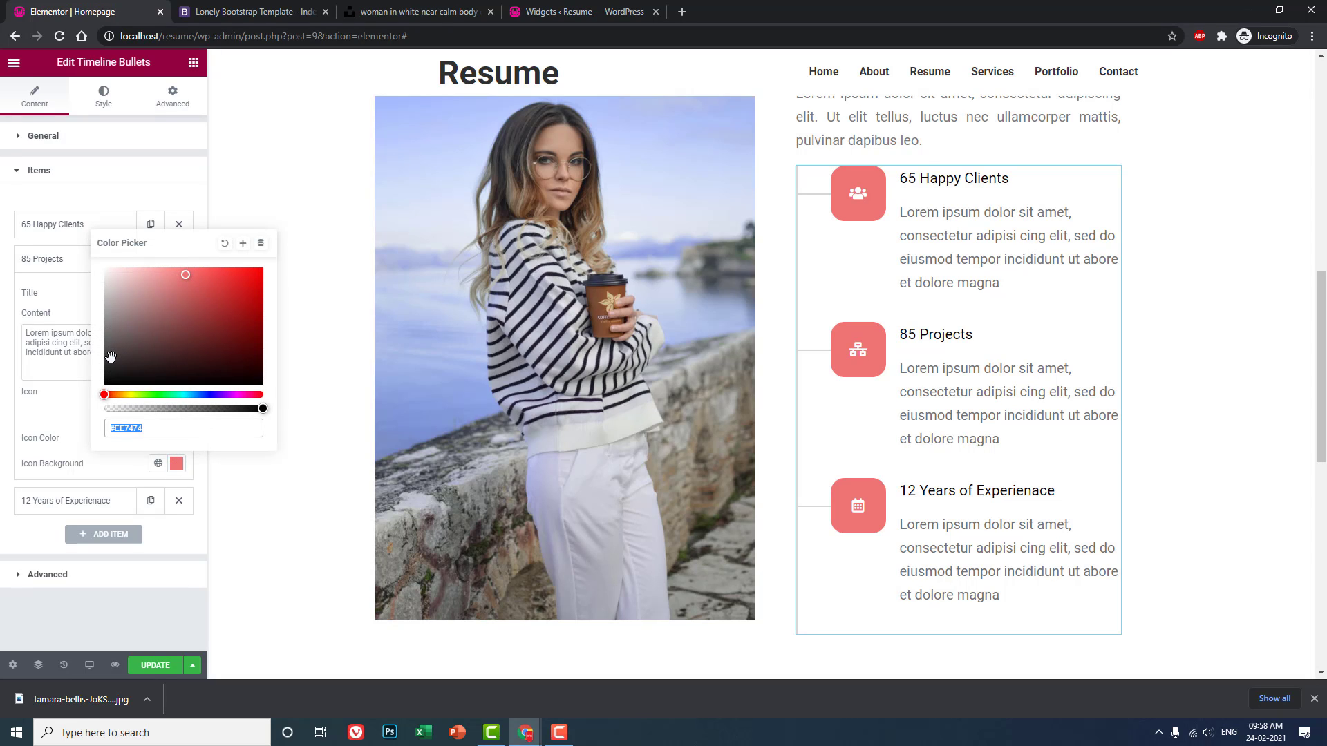
left_click(112, 359)
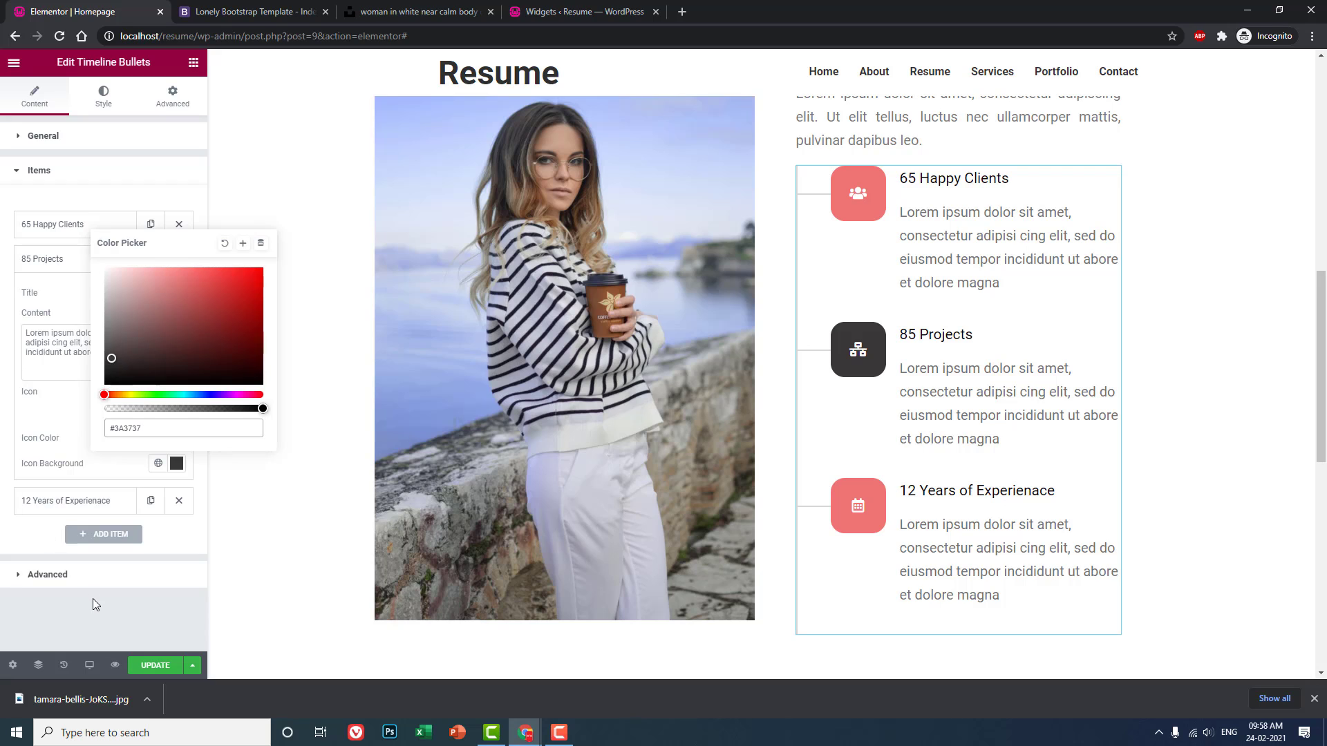
left_click(118, 604)
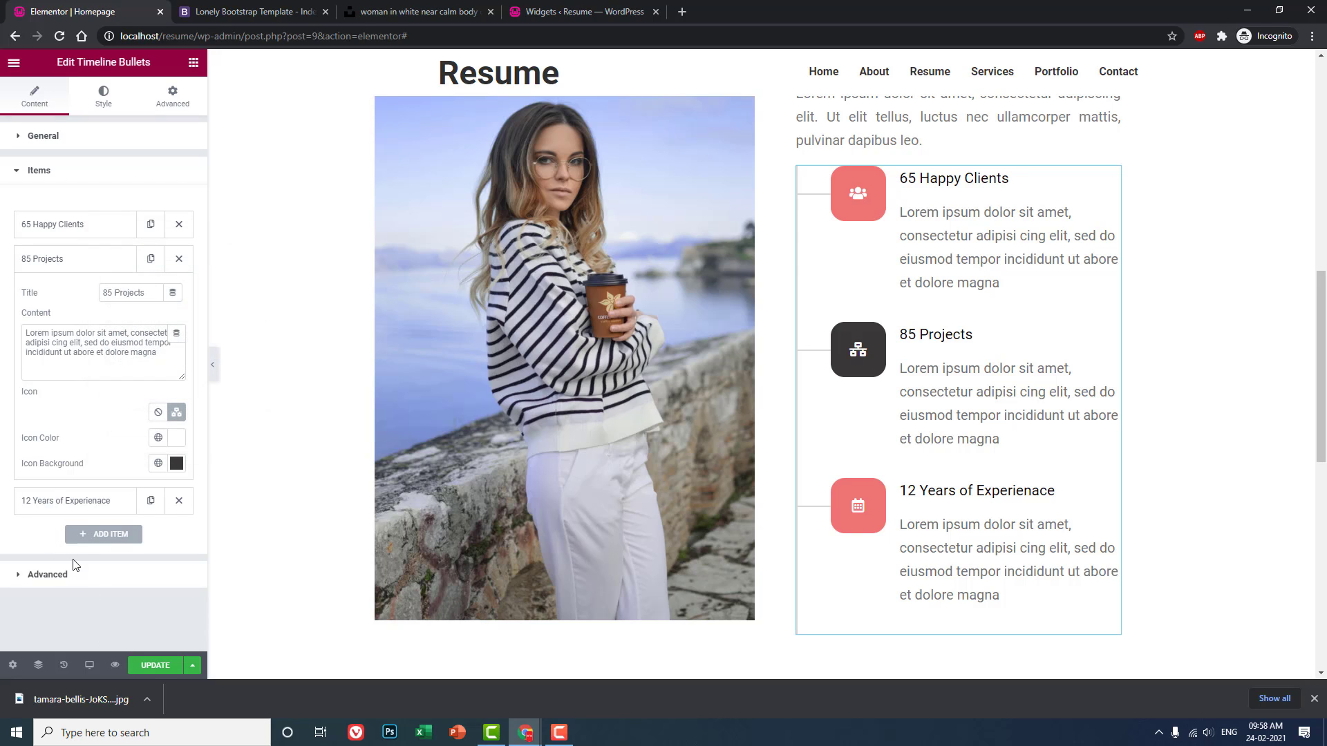
left_click(54, 138)
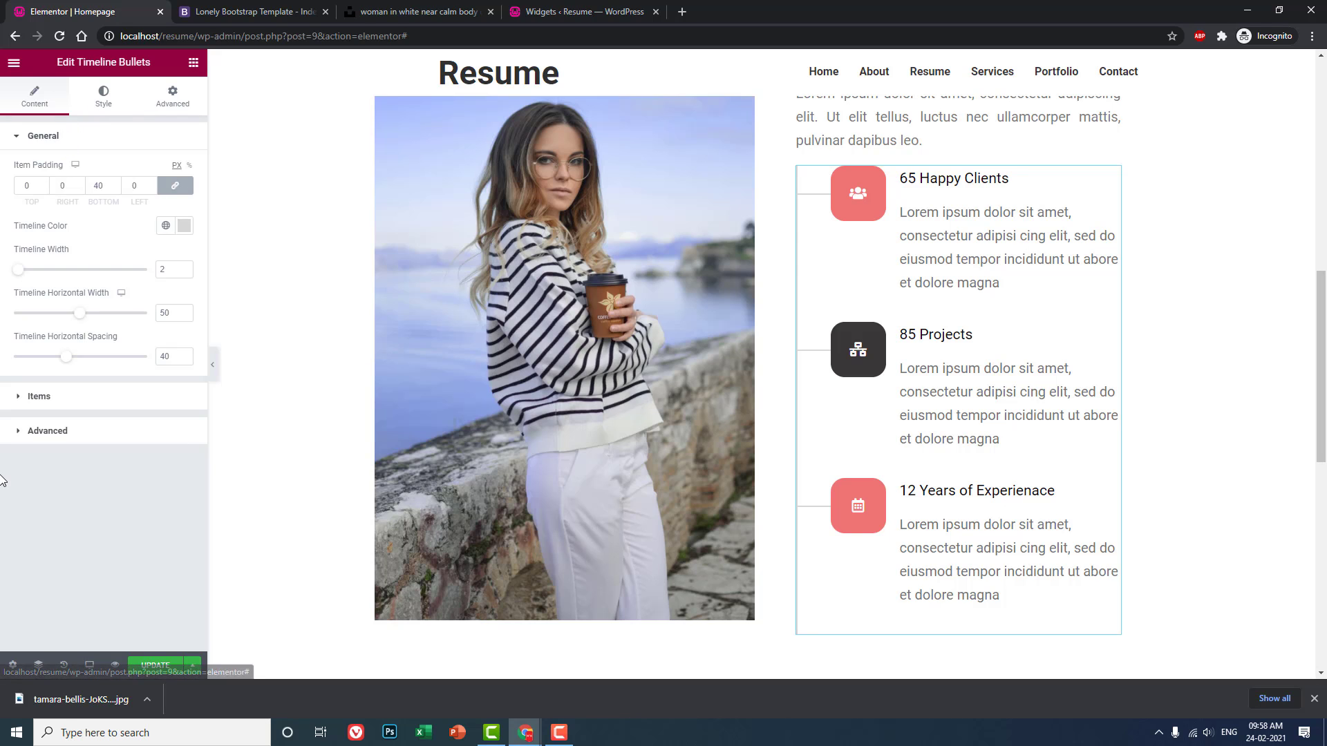
Step: Review the timeline's Style options for Icon, Title and Text, then its items and Advanced section
left_click(101, 98)
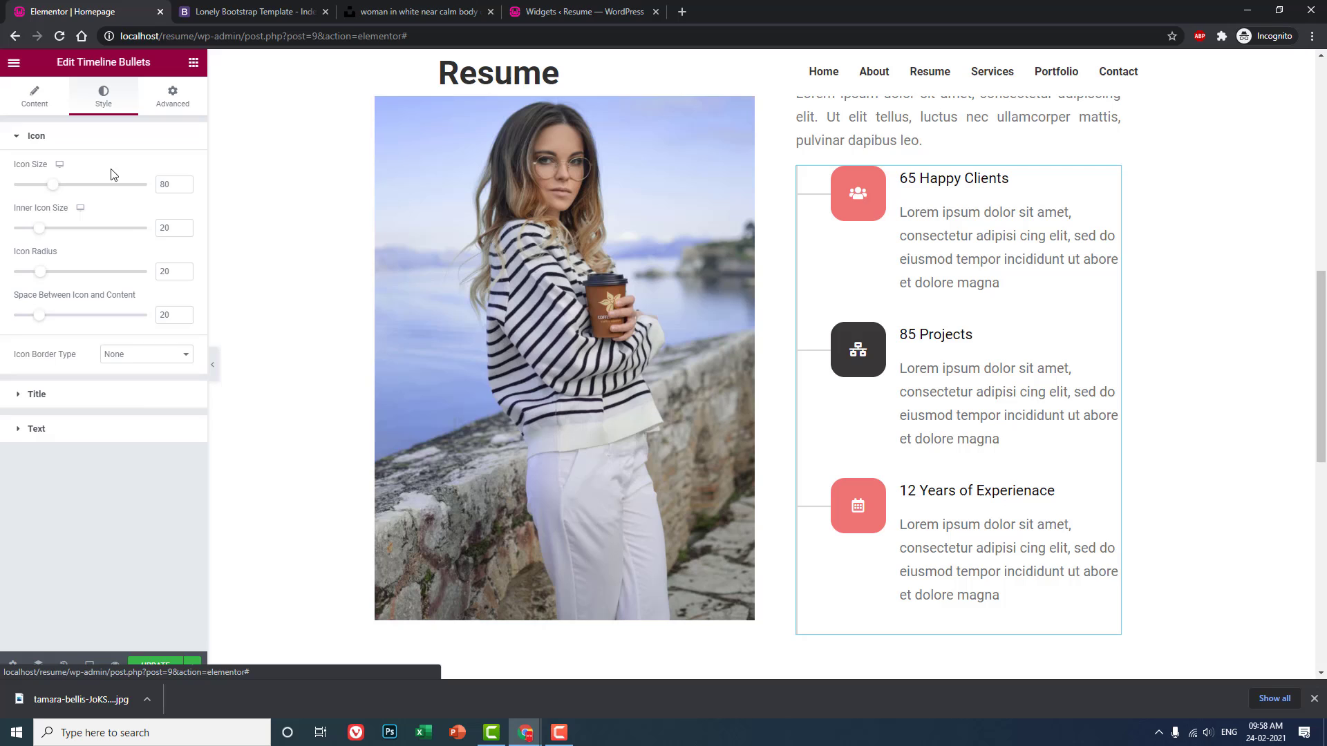
left_click(139, 394)
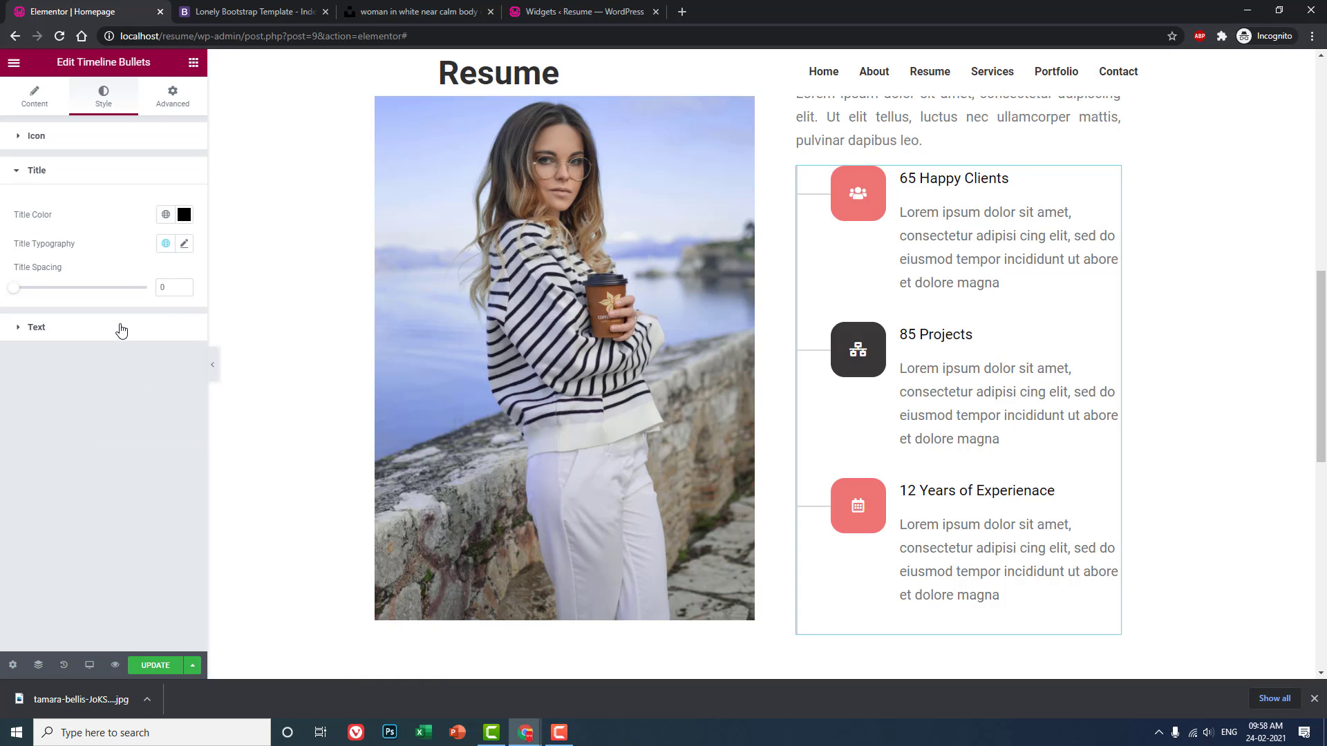
left_click(121, 329)
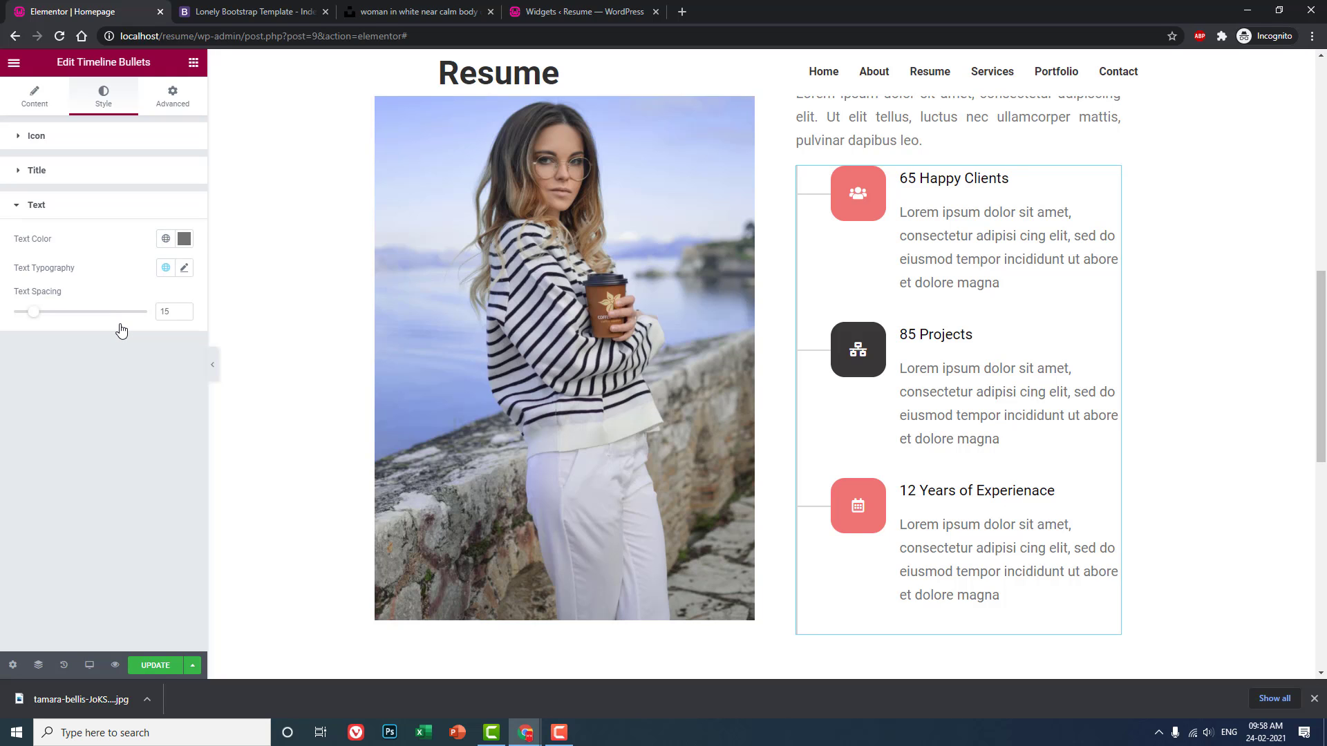
left_click(25, 89)
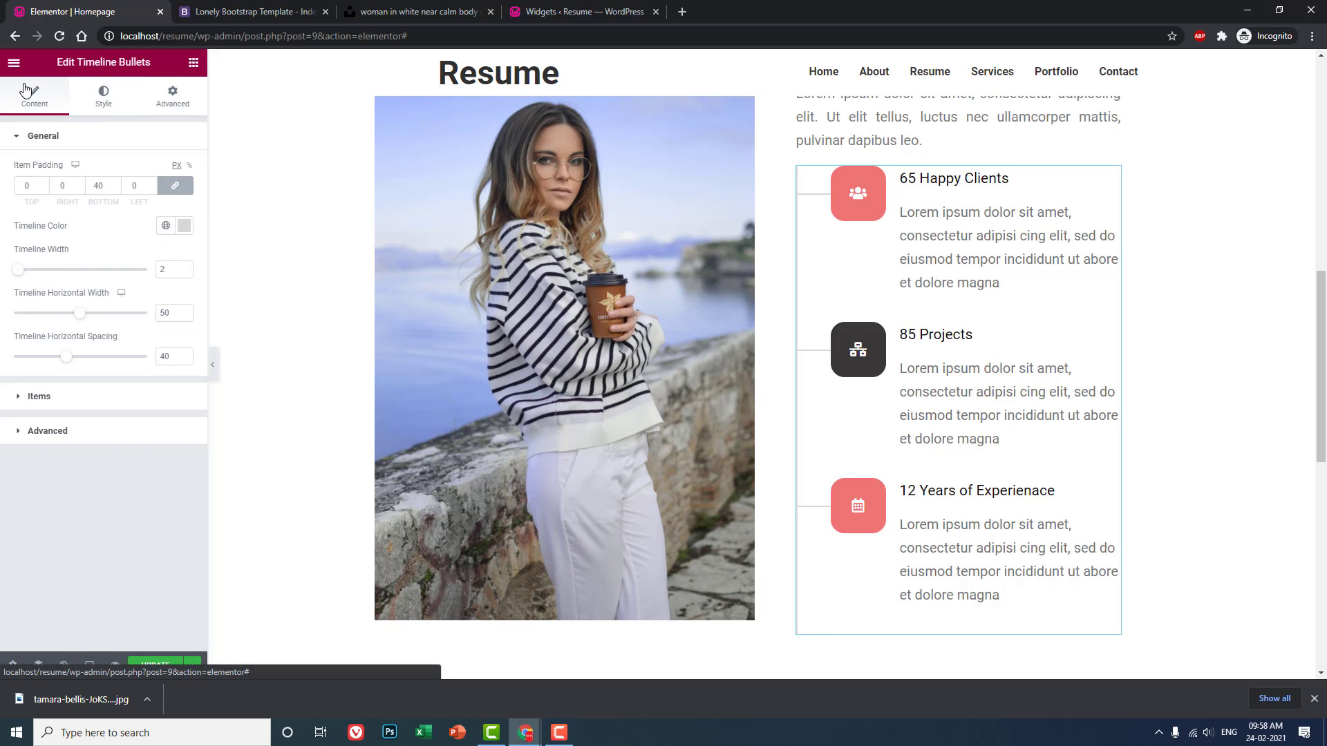
left_click(109, 401)
left_click(109, 367)
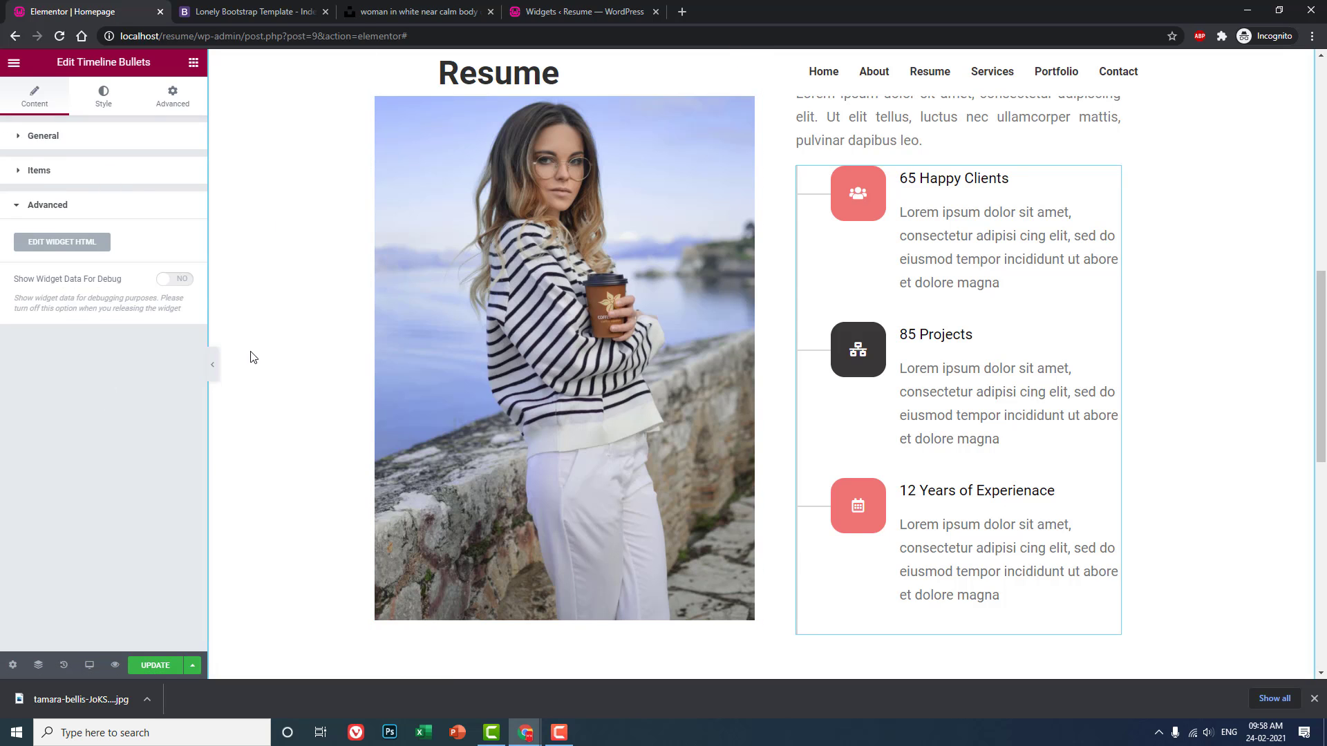
Step: Hide the panel to preview the About section's timeline full-width, then restore the editing panel
left_click(213, 368)
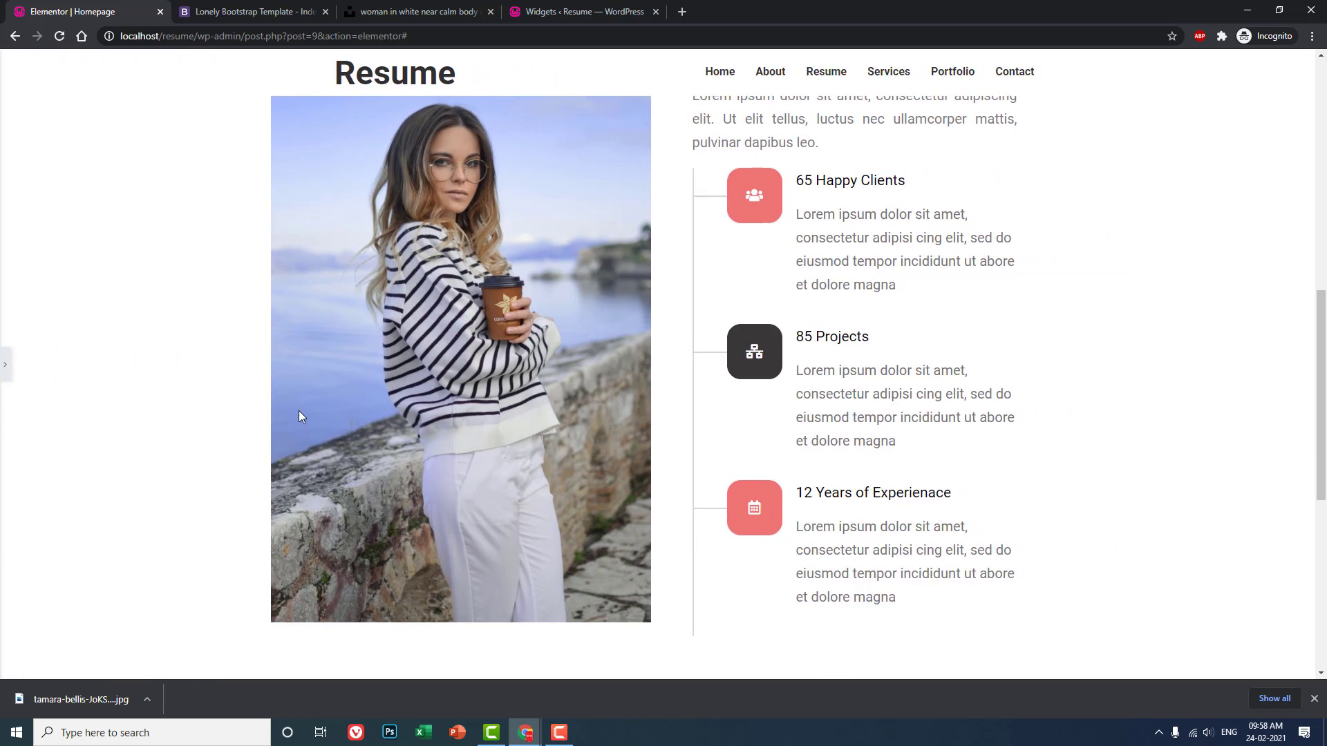
scroll(300, 412, "down", 5)
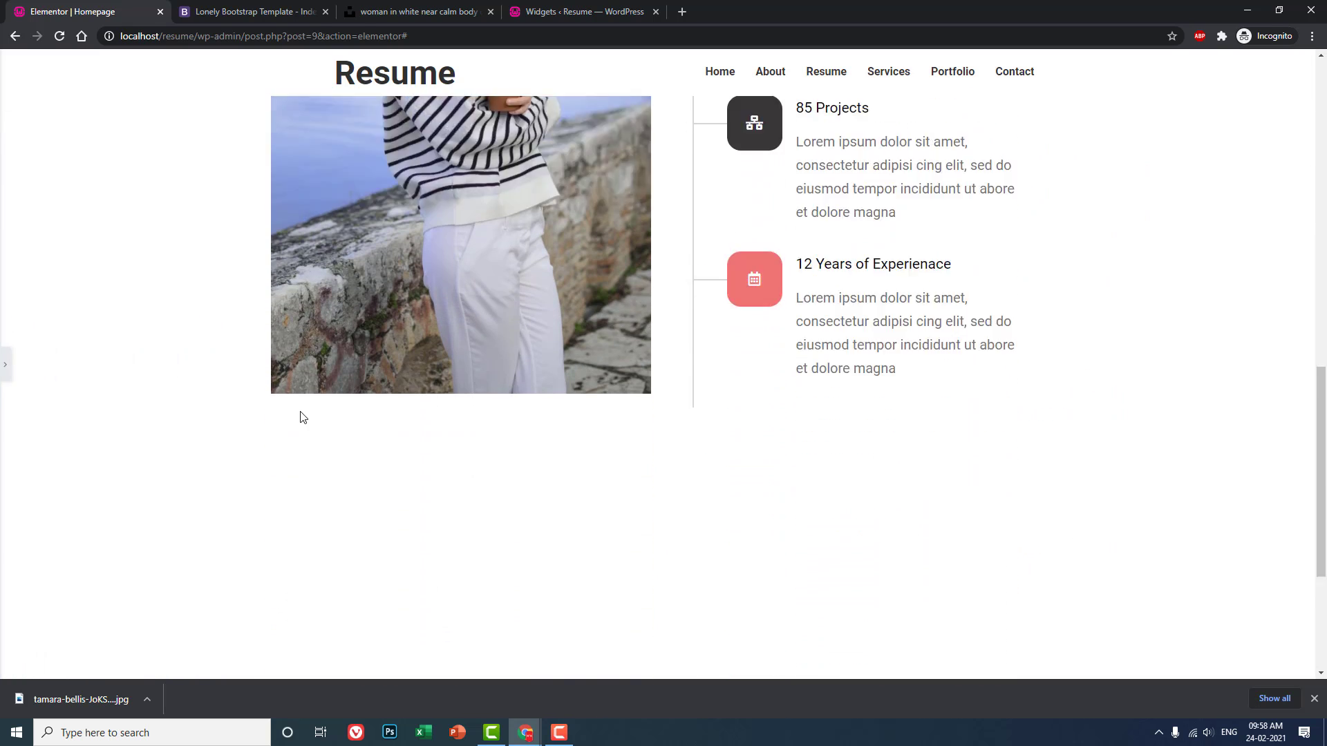
scroll(300, 412, "up", 6)
scroll(300, 414, "up", 3)
scroll(300, 414, "down", 4)
scroll(246, 412, "up", 3)
left_click(5, 365)
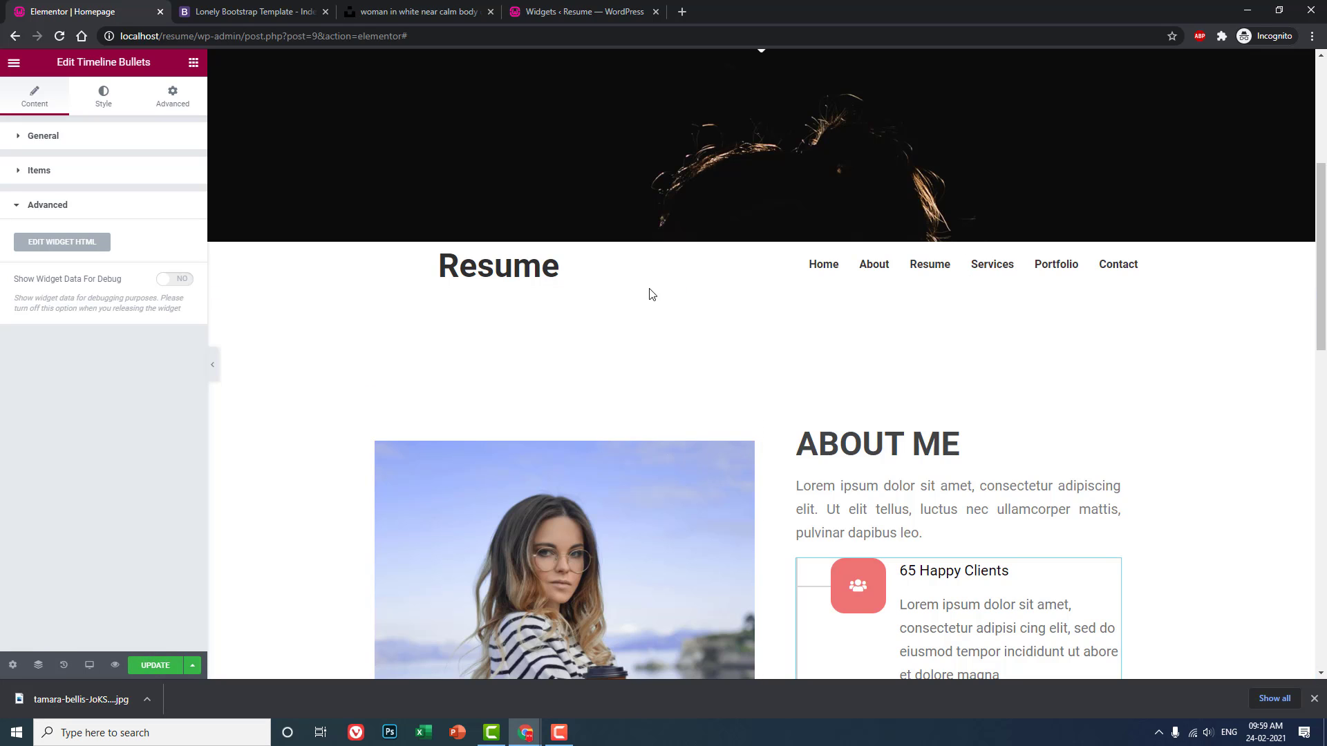
Step: Save the page edits and open the live Resume page with View Page
left_click(153, 664)
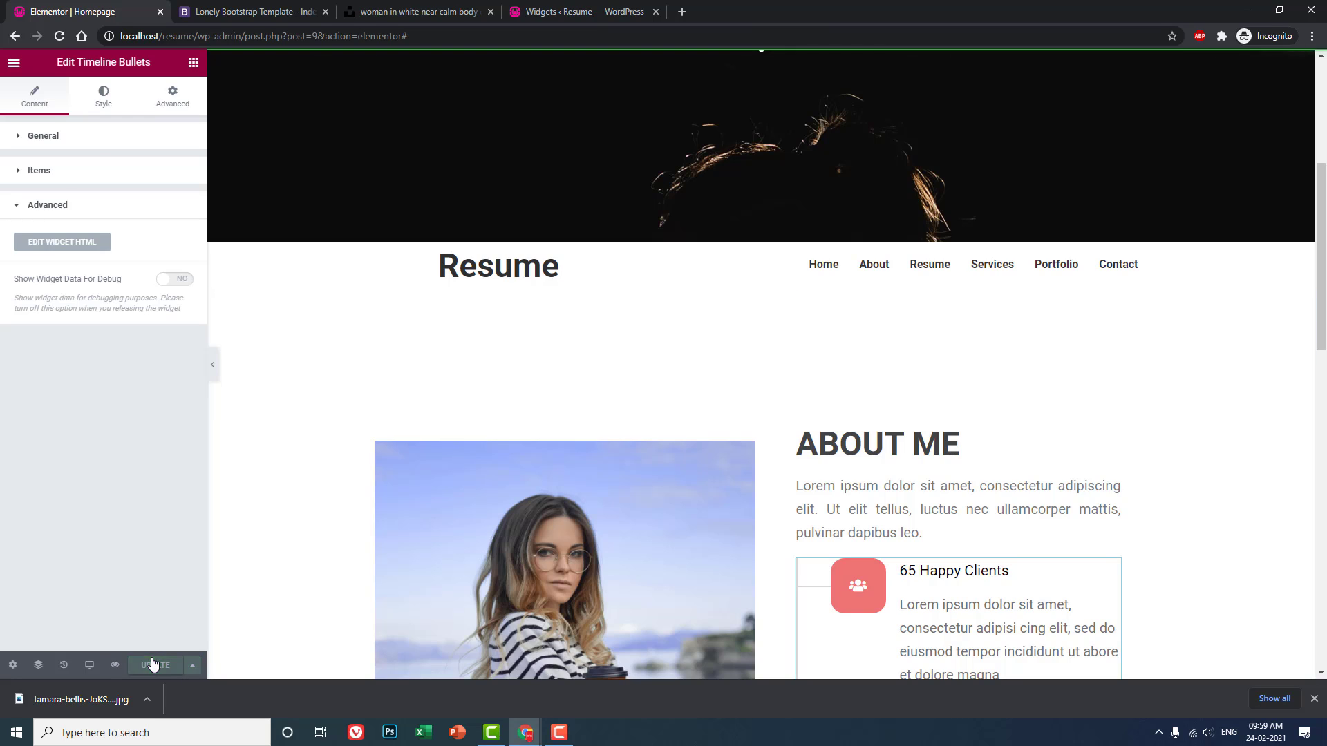
left_click(14, 63)
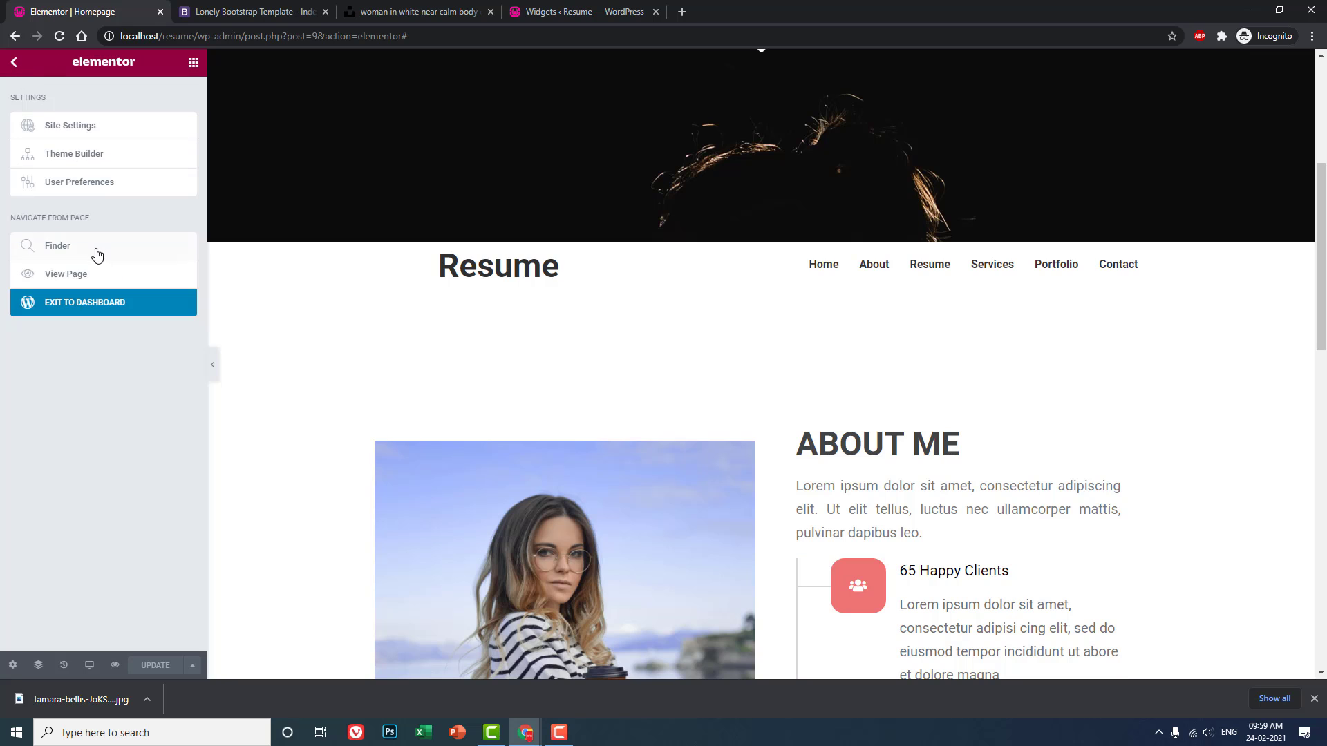
left_click(99, 274)
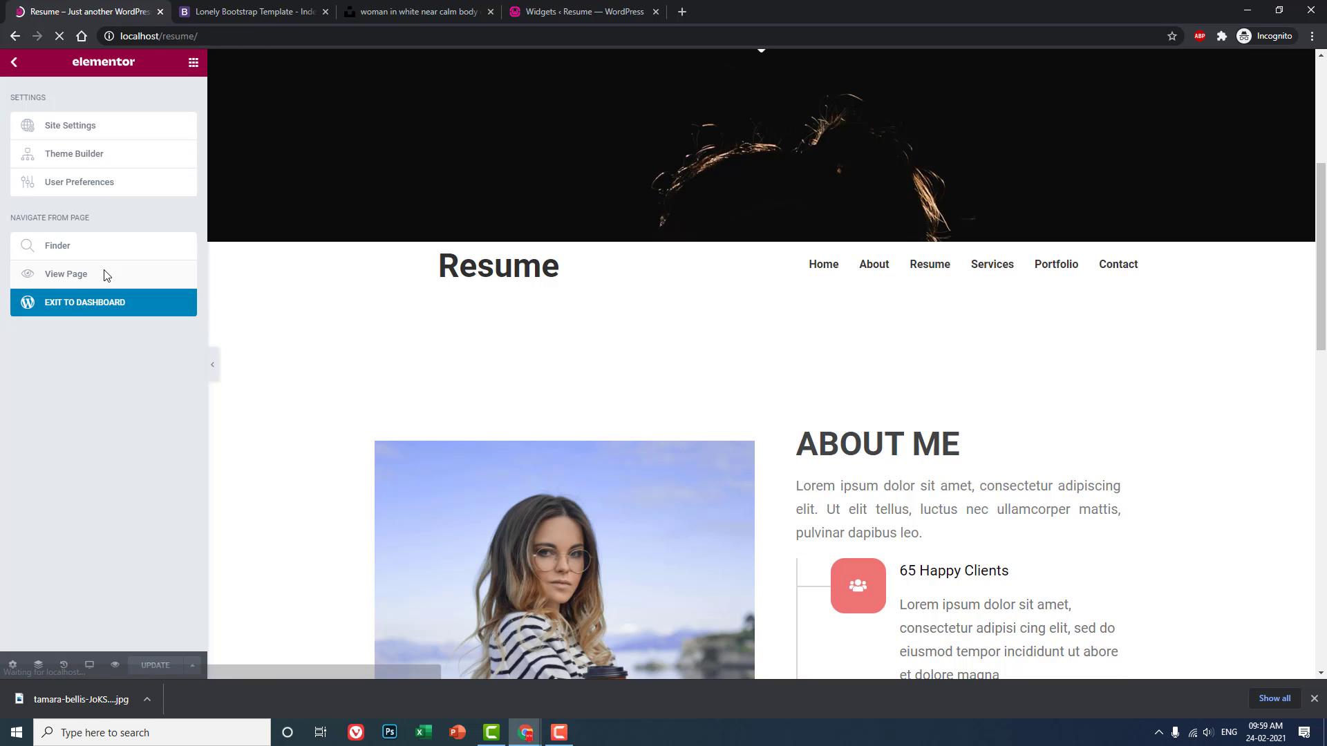
Step: Scroll through the live About section to check the dark 85 Projects bullet
scroll(865, 270, "down", 10)
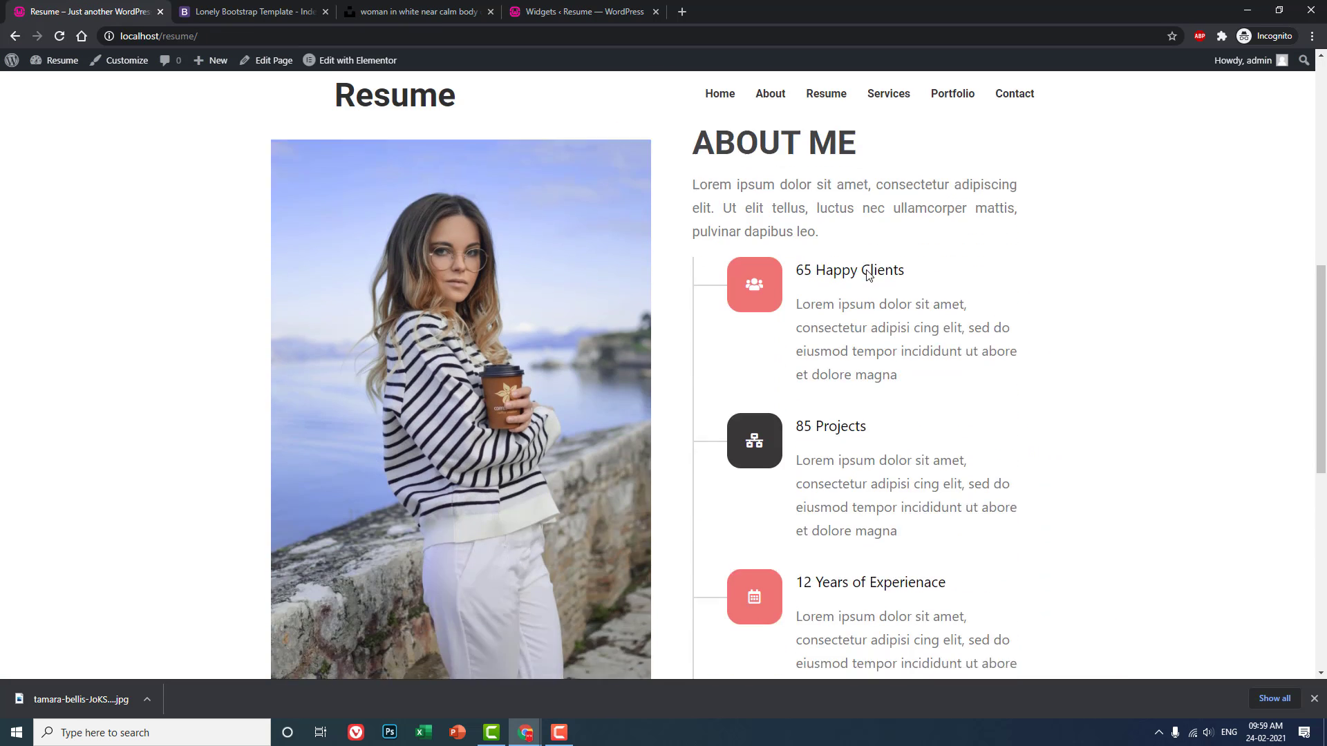
scroll(865, 269, "up", 3)
scroll(868, 269, "down", 5)
scroll(865, 275, "up", 2)
scroll(902, 132, "up", 2)
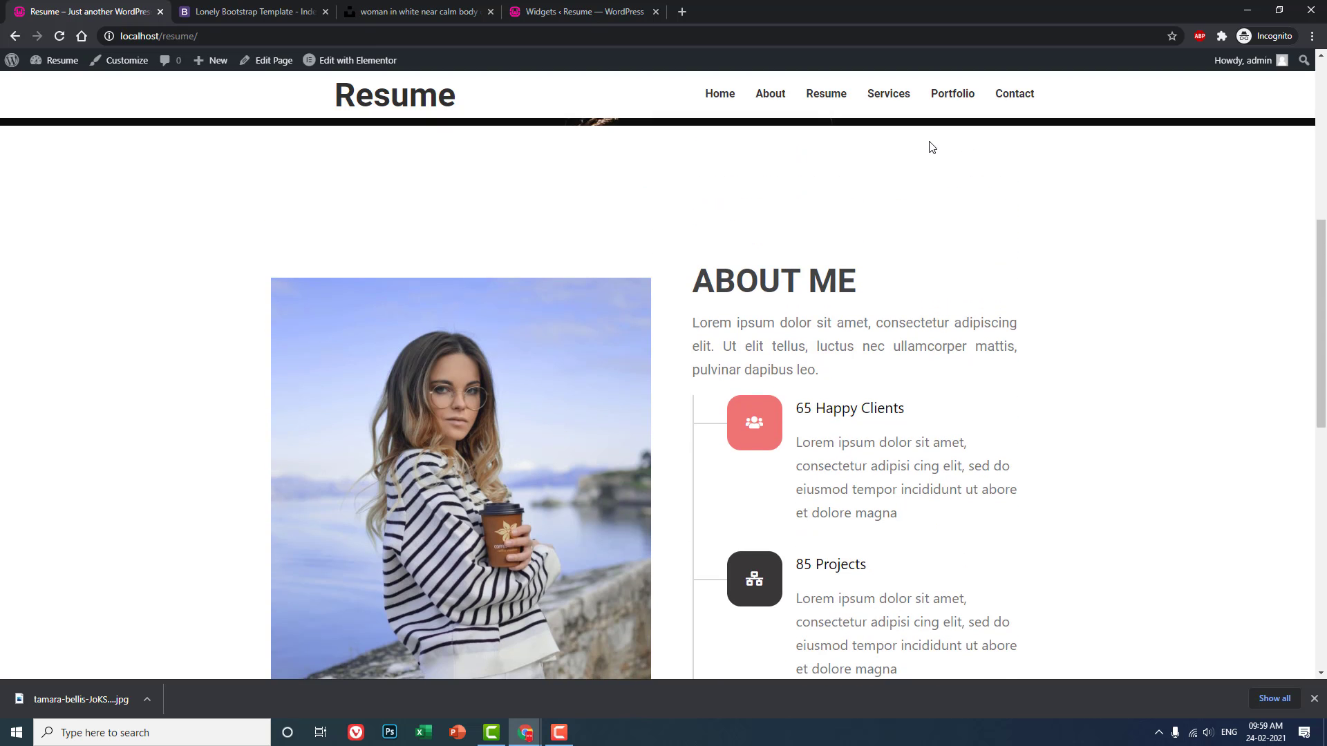
scroll(874, 148, "up", 3)
scroll(874, 147, "down", 10)
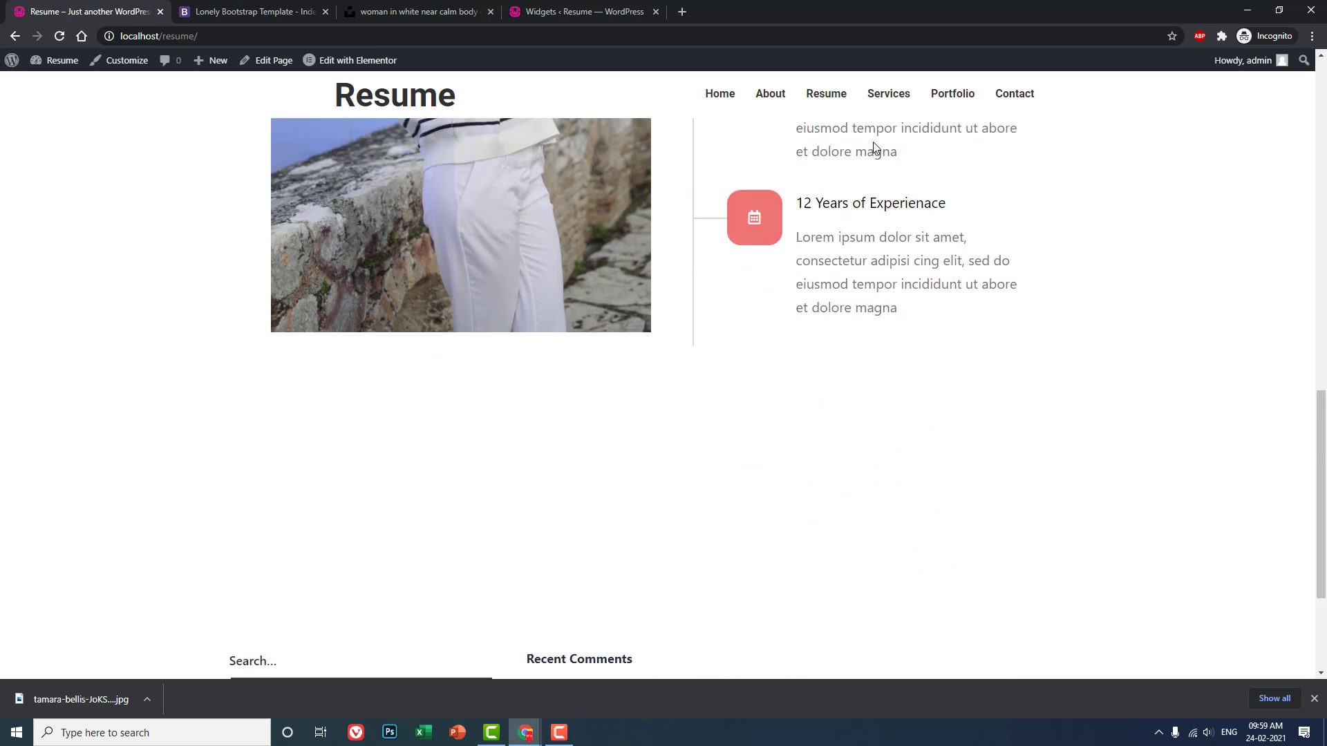
scroll(874, 148, "up", 4)
scroll(874, 147, "up", 6)
mouse_move(339, 72)
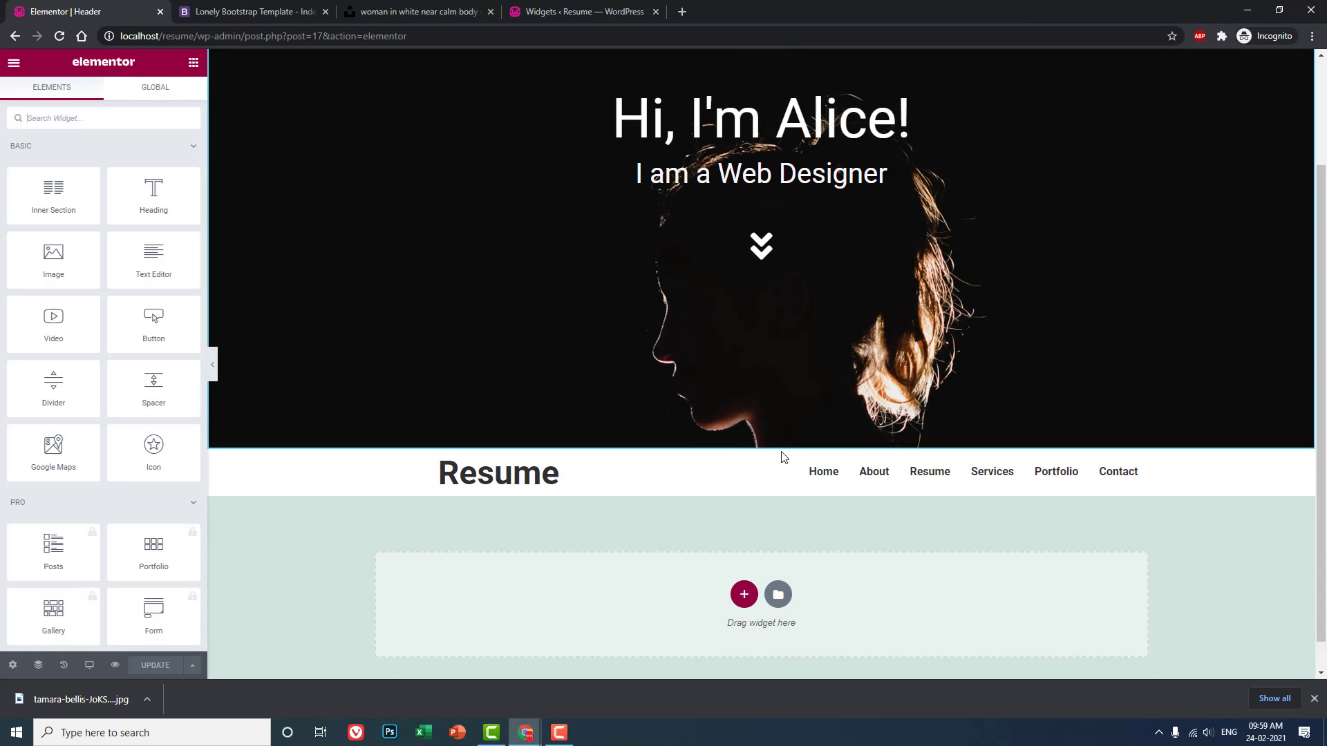
Step: Give the header's navigation bar section a blur-10 box shadow and save the header template
left_click(761, 444)
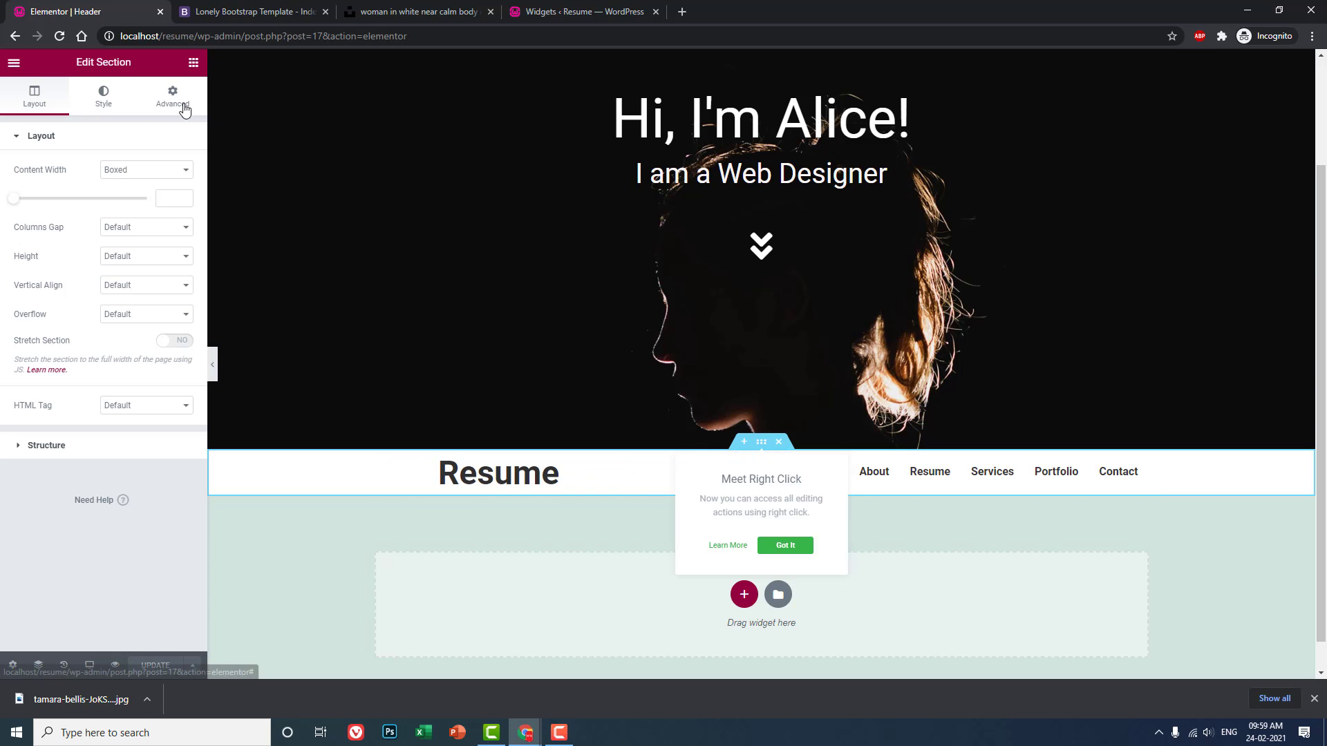
left_click(111, 104)
left_click(88, 444)
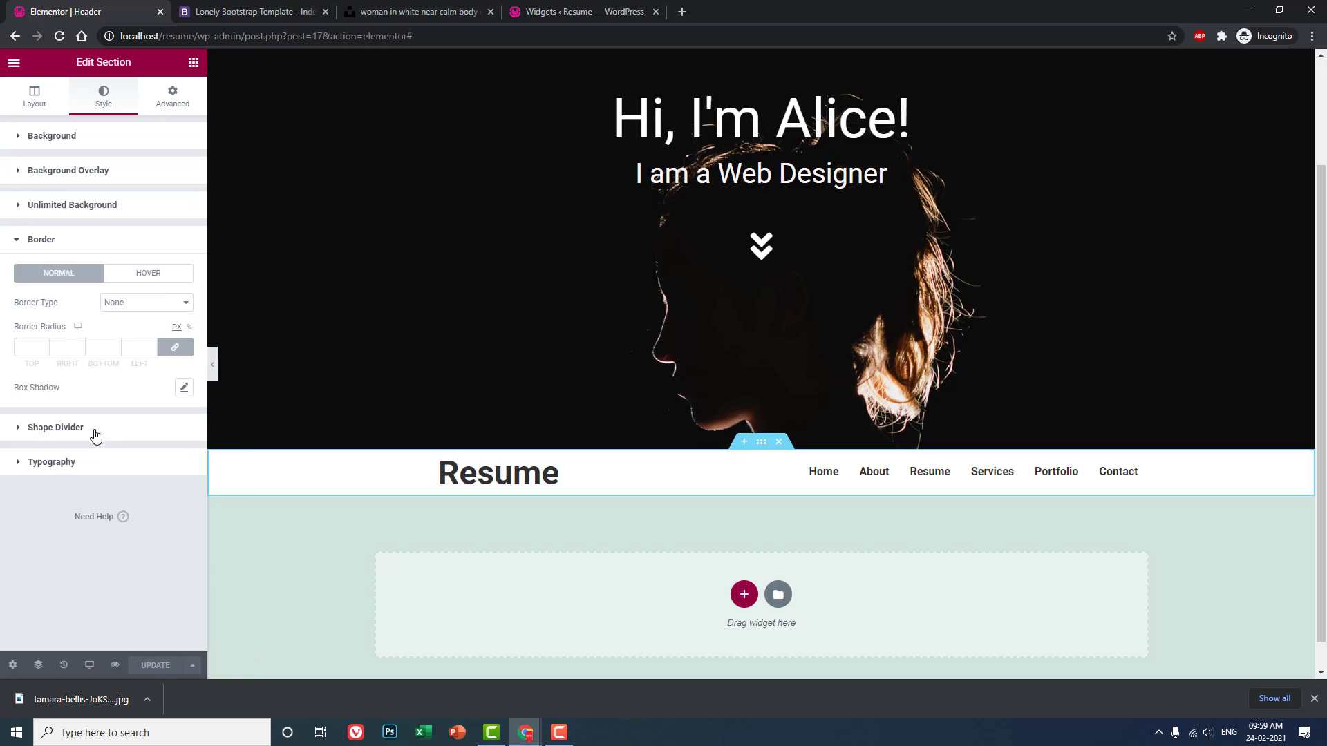
left_click(184, 388)
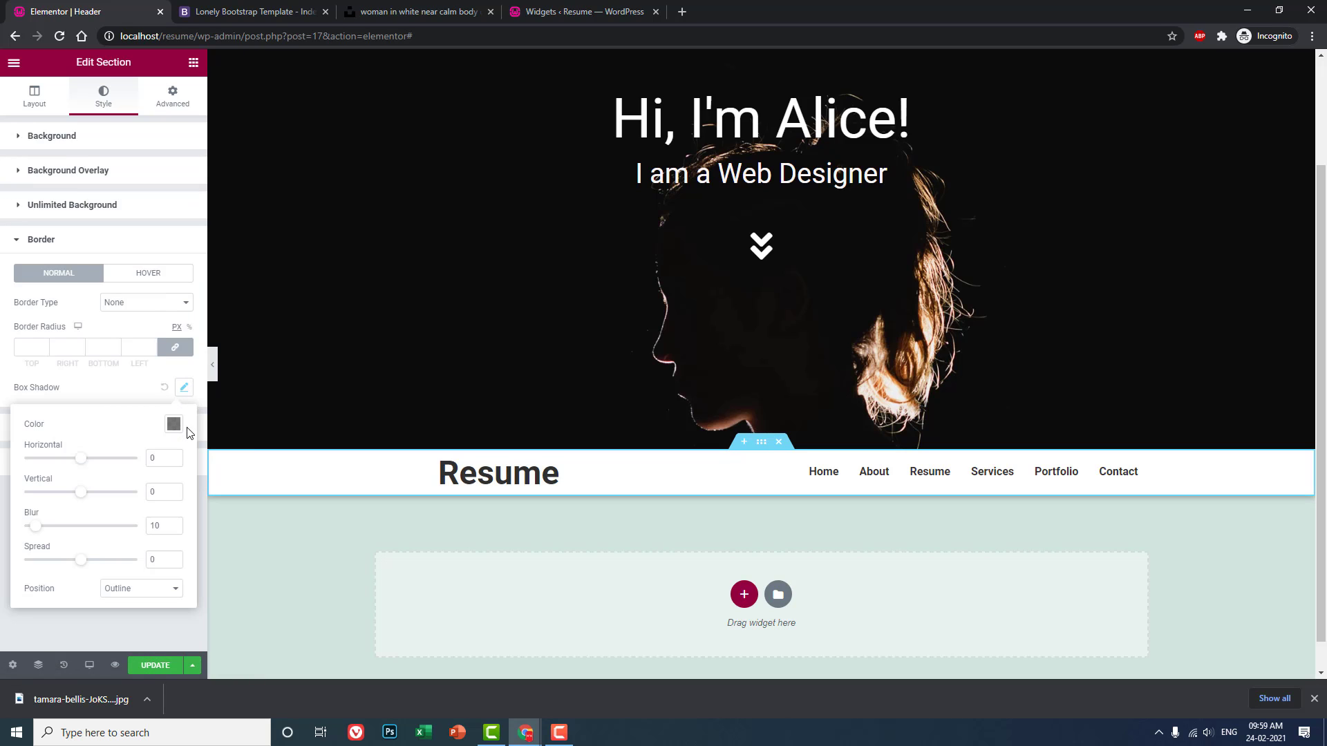
left_click(213, 364)
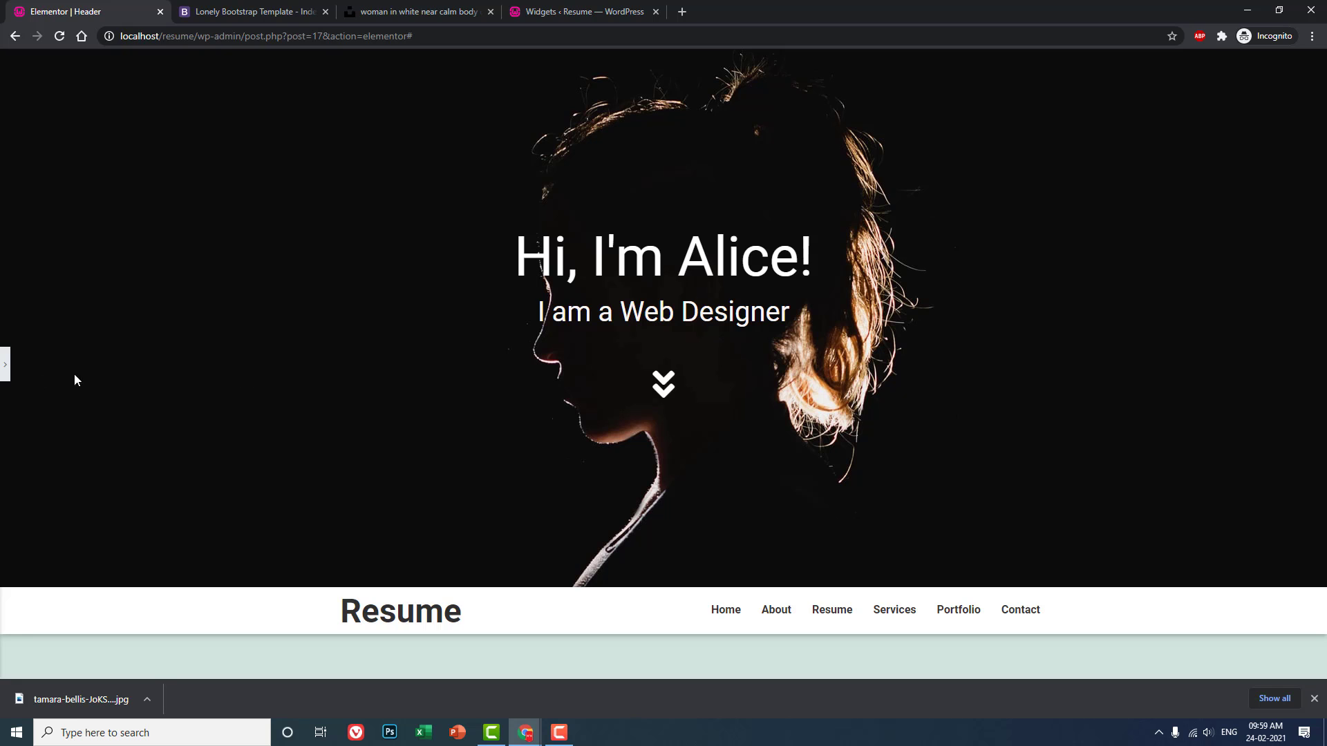
left_click(4, 364)
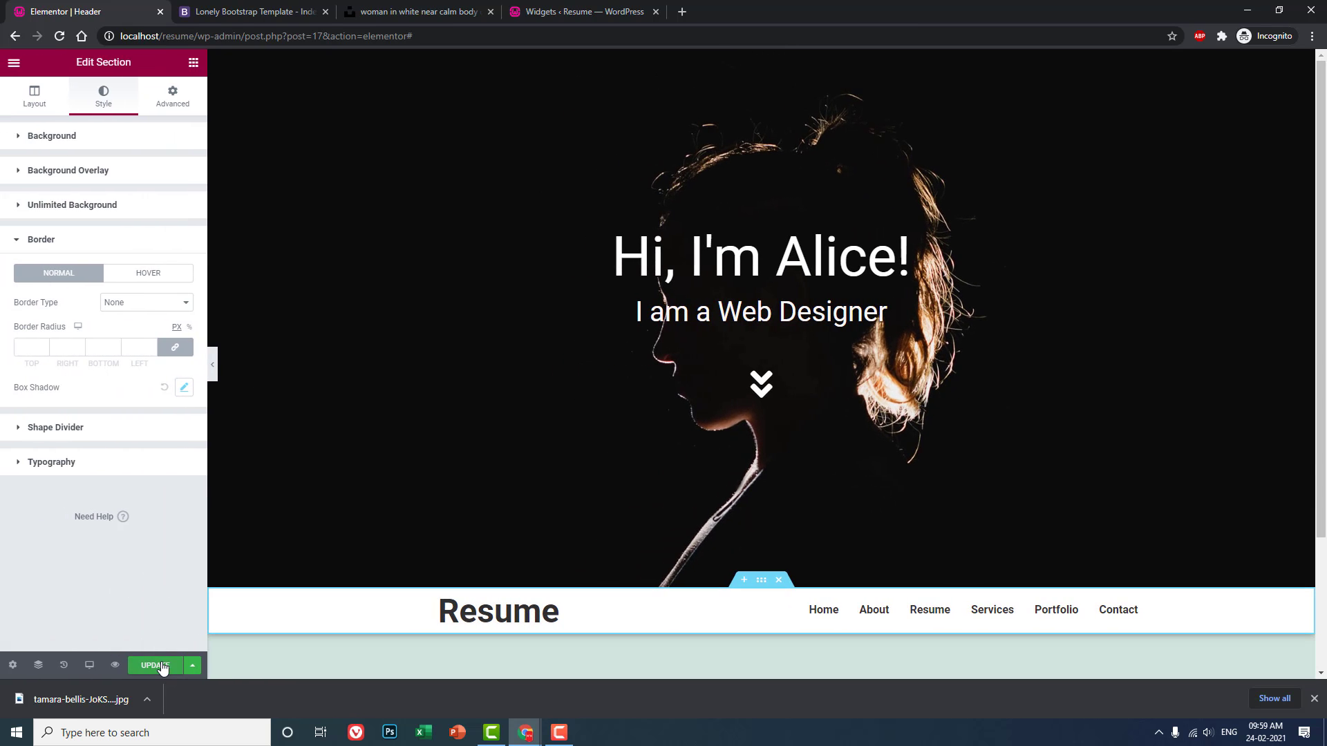
left_click(156, 666)
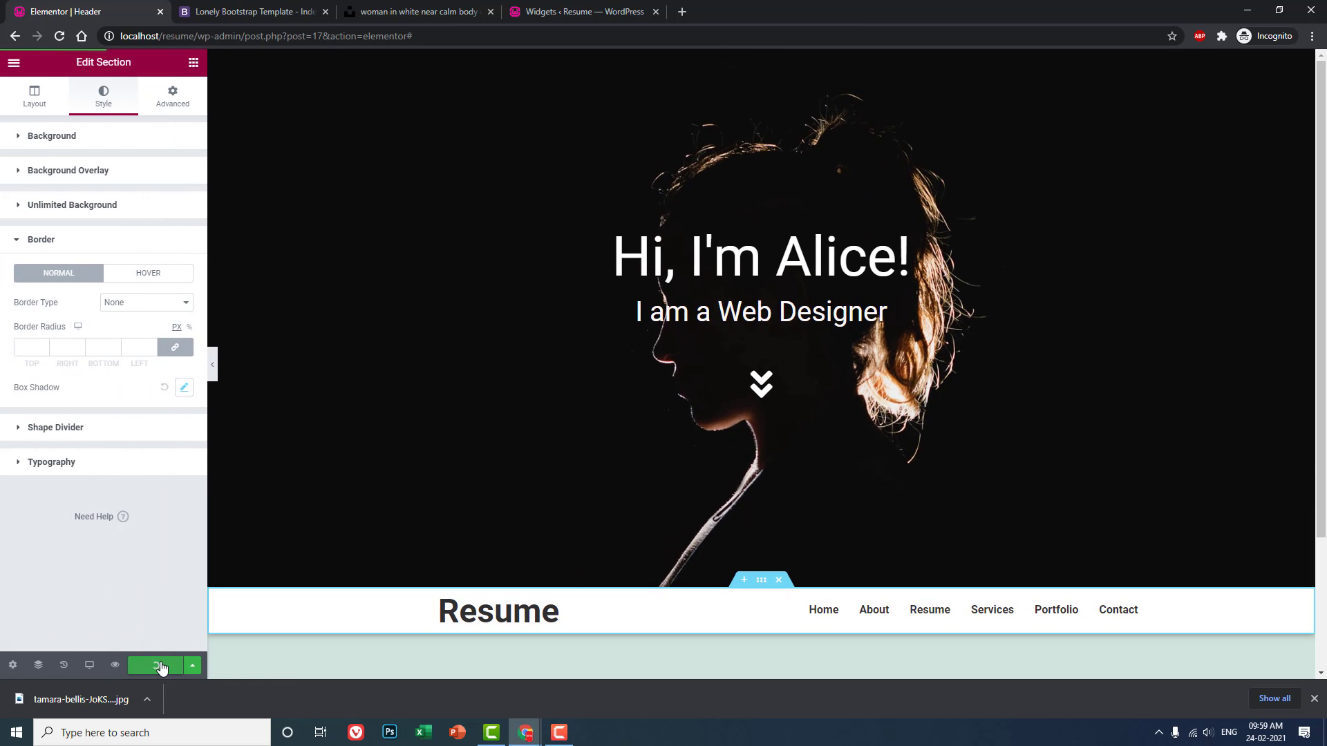
left_click(13, 63)
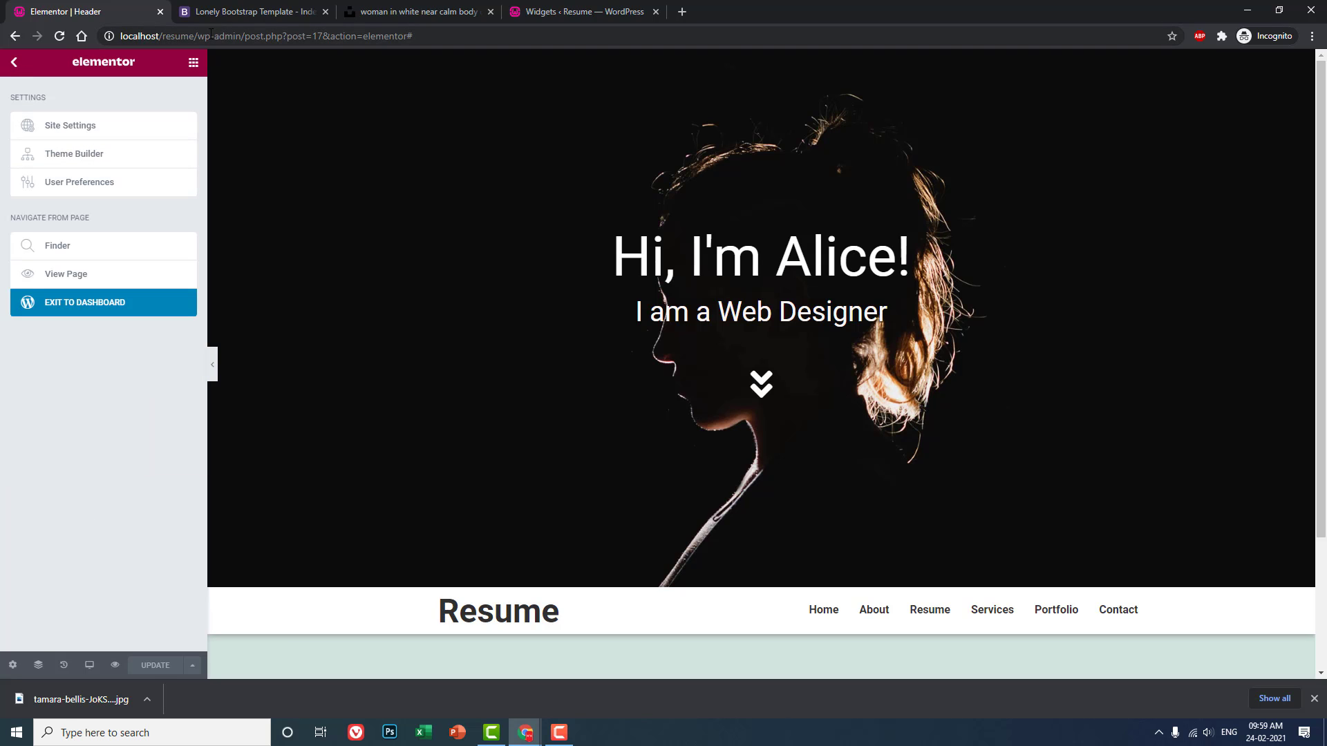
left_click_drag(201, 34, 932, 42)
key("BackSpace")
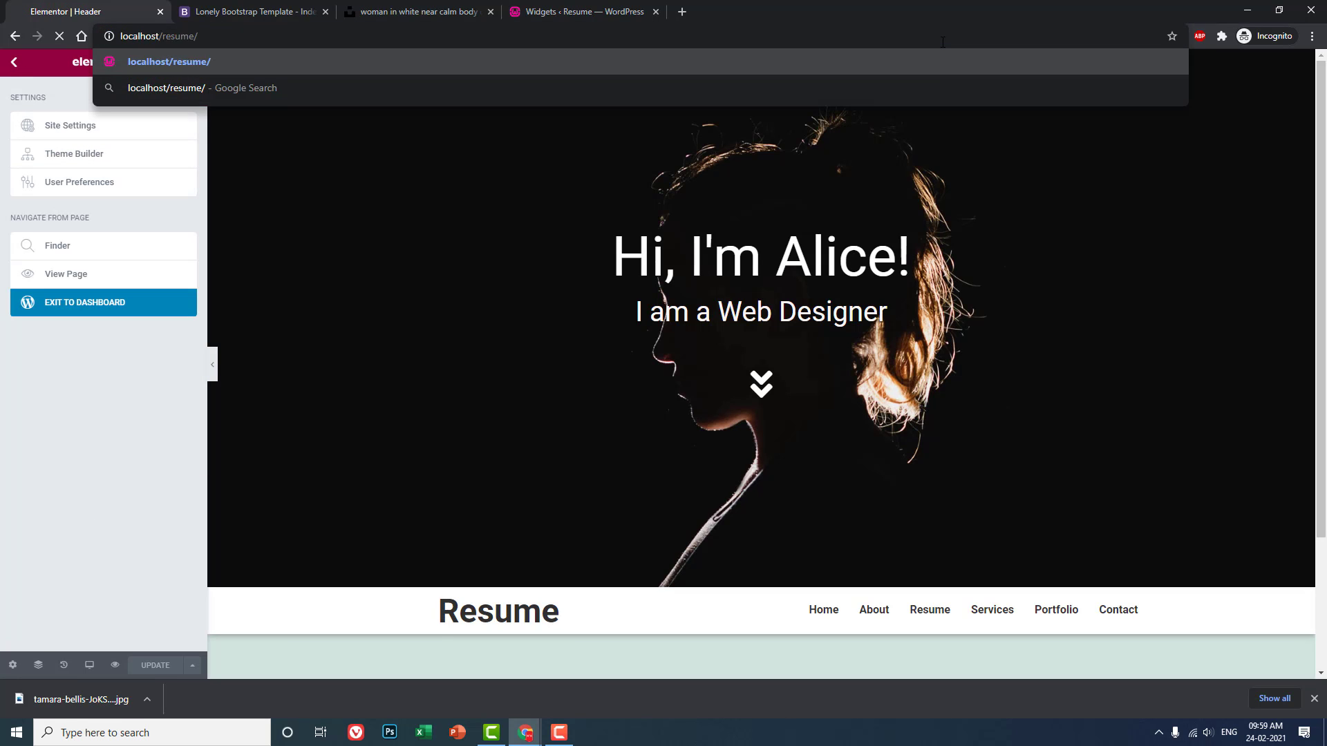
key("Return")
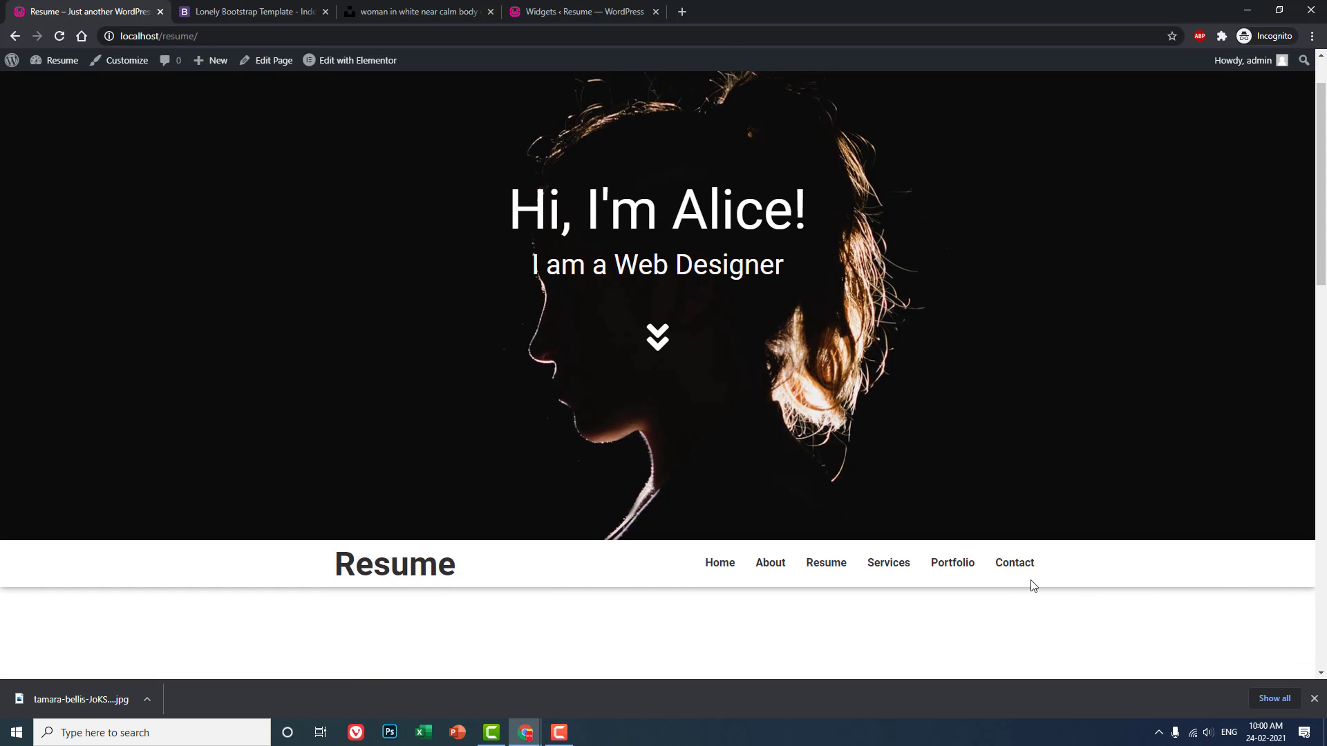
scroll(1046, 578, "down", 4)
scroll(1047, 577, "down", 3)
scroll(1046, 577, "up", 3)
scroll(1045, 574, "down", 4)
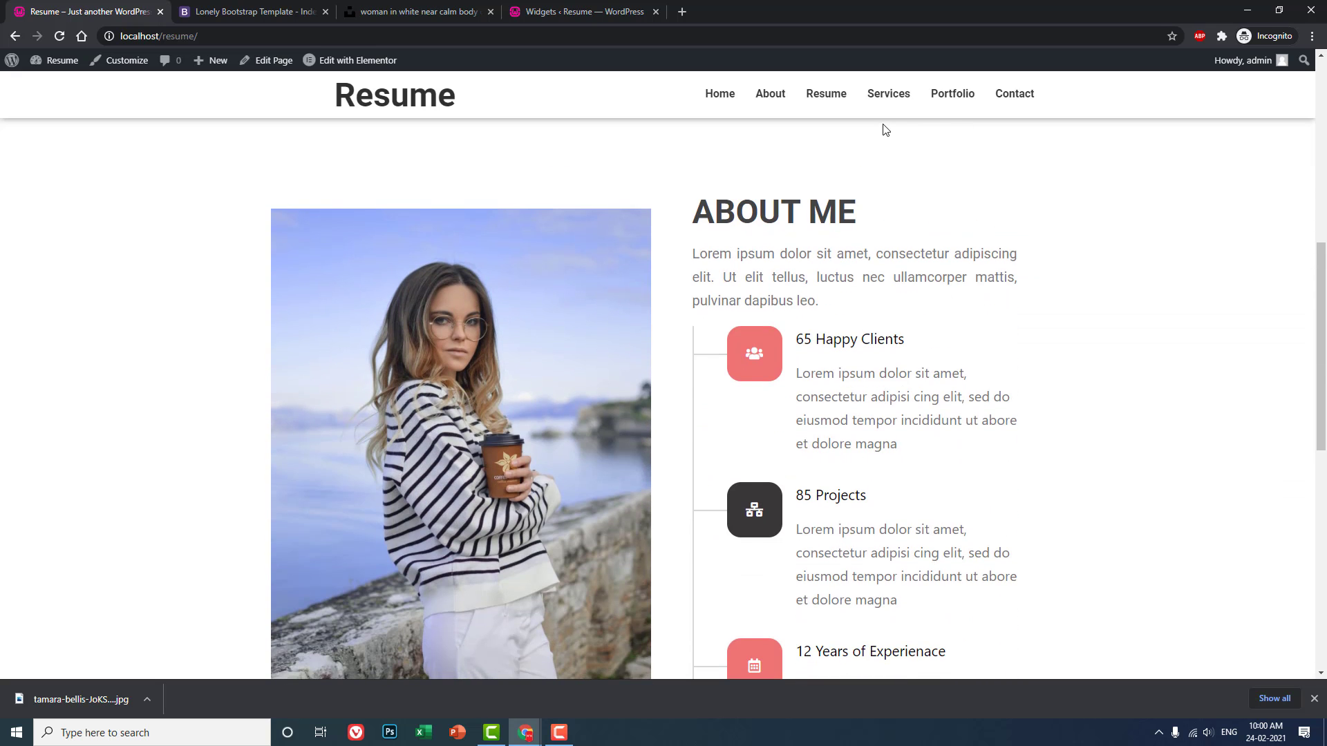
scroll(993, 171, "down", 2)
scroll(995, 172, "up", 1)
scroll(995, 170, "down", 1)
scroll(995, 169, "up", 7)
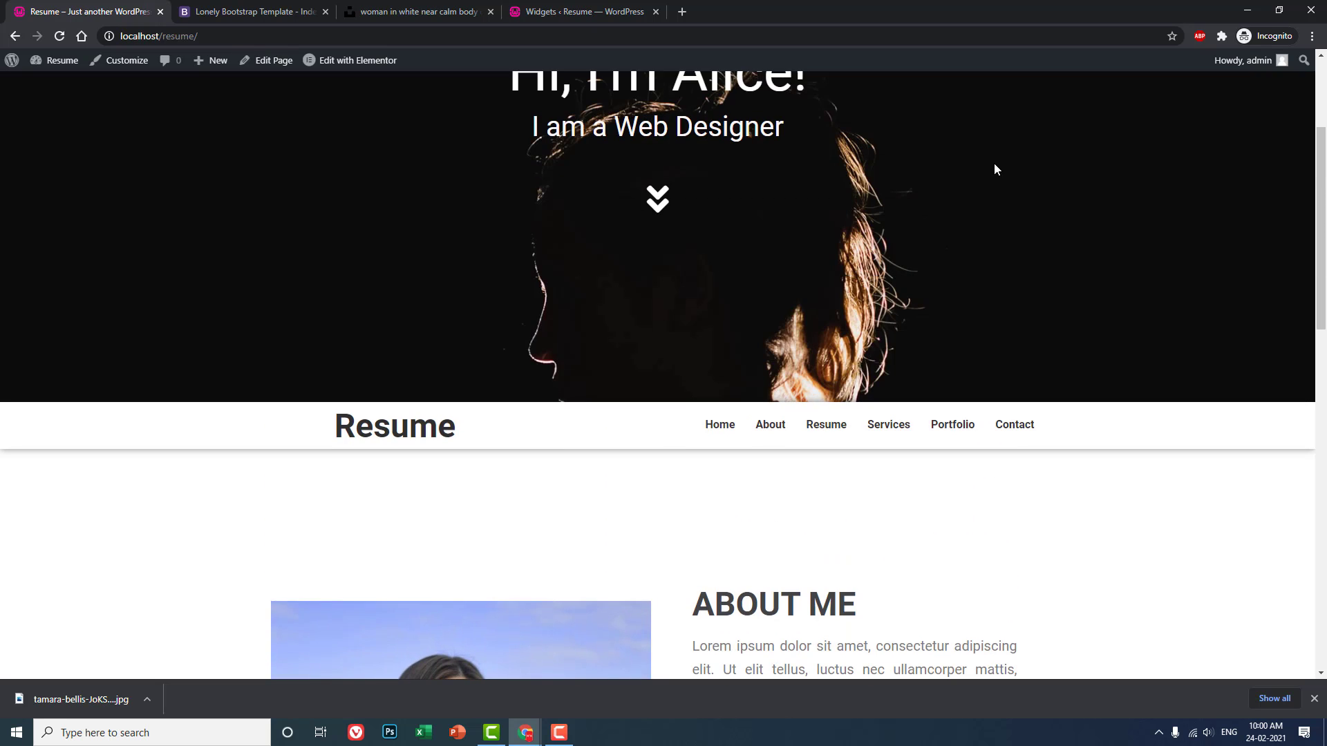
scroll(995, 170, "down", 7)
scroll(995, 169, "up", 2)
scroll(1002, 171, "down", 1)
scroll(999, 169, "down", 2)
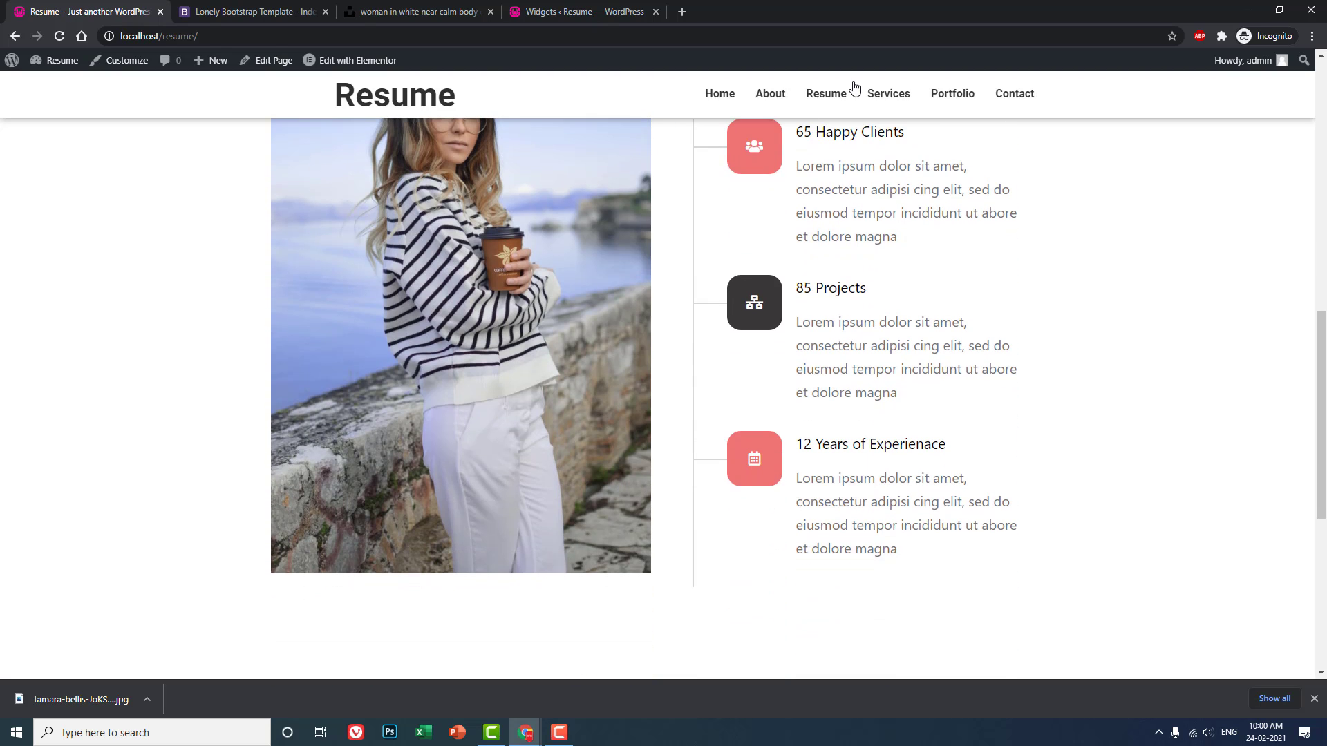
scroll(868, 172, "down", 6)
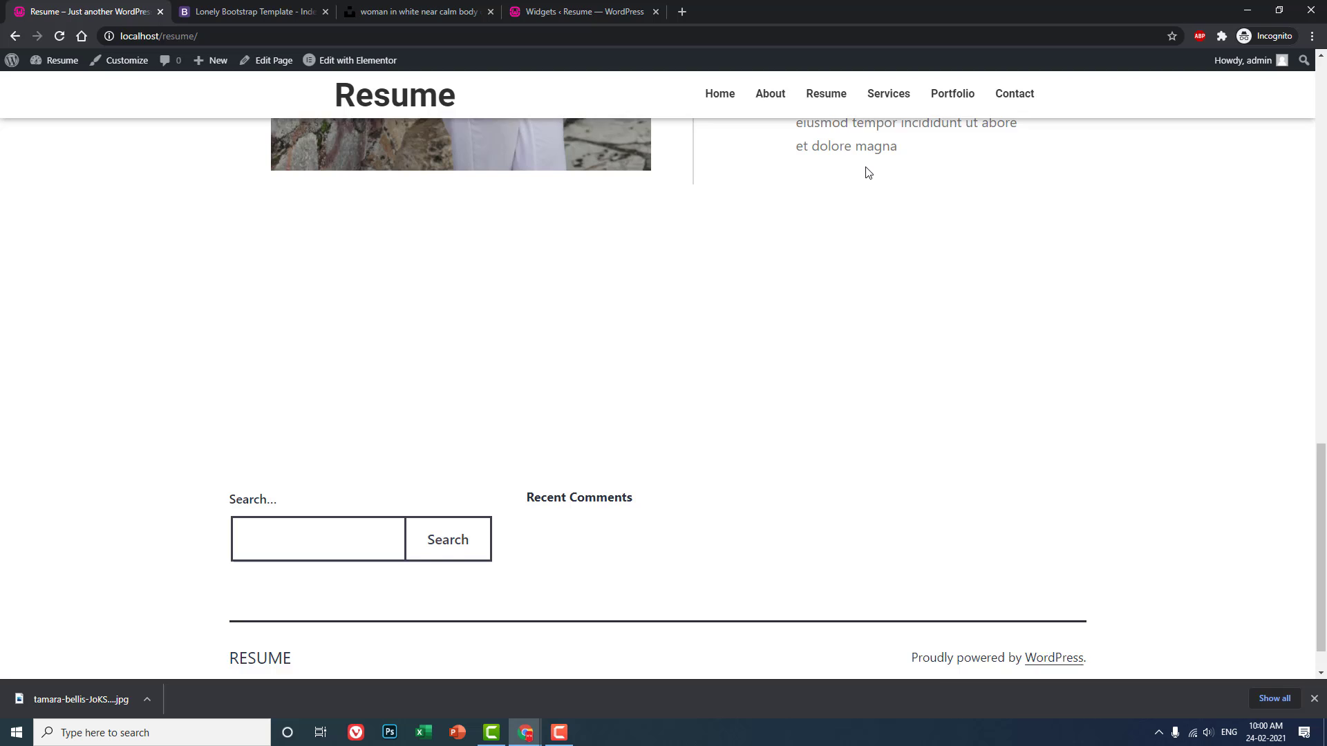
left_click(770, 93)
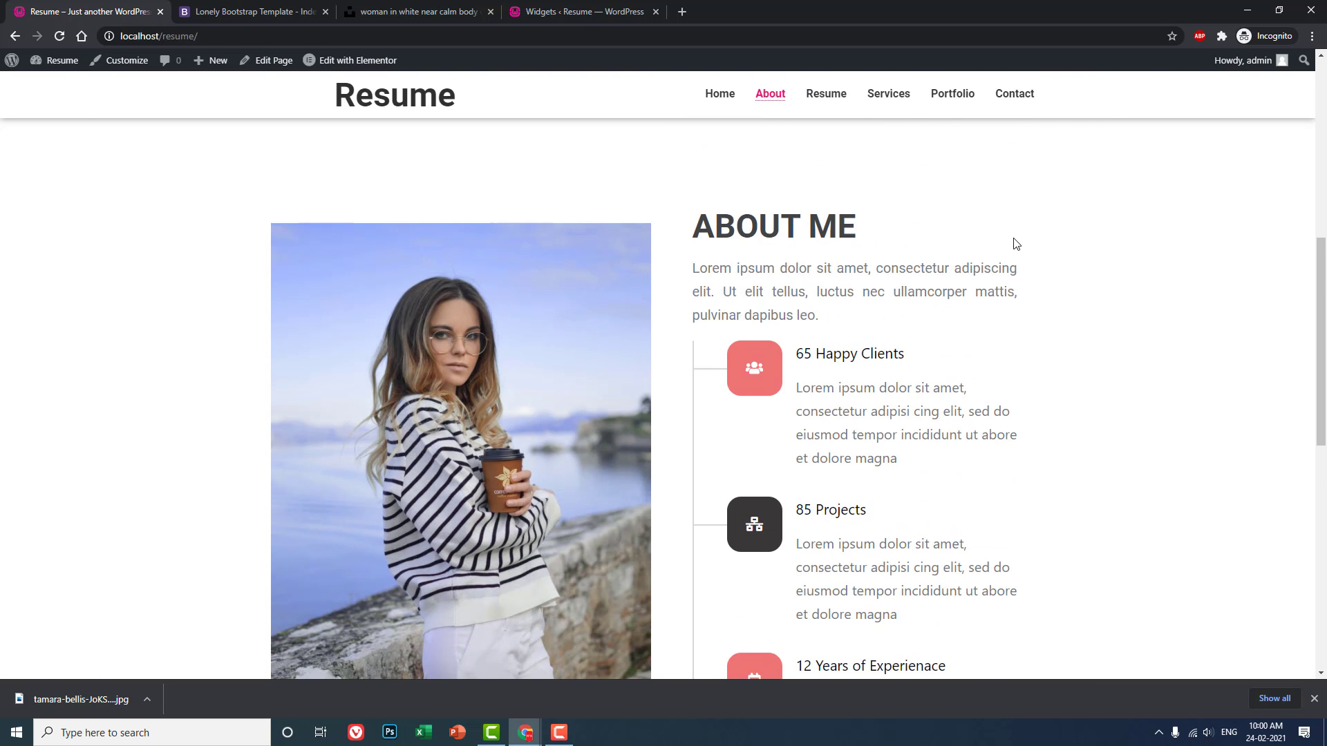
scroll(1015, 243, "down", 1)
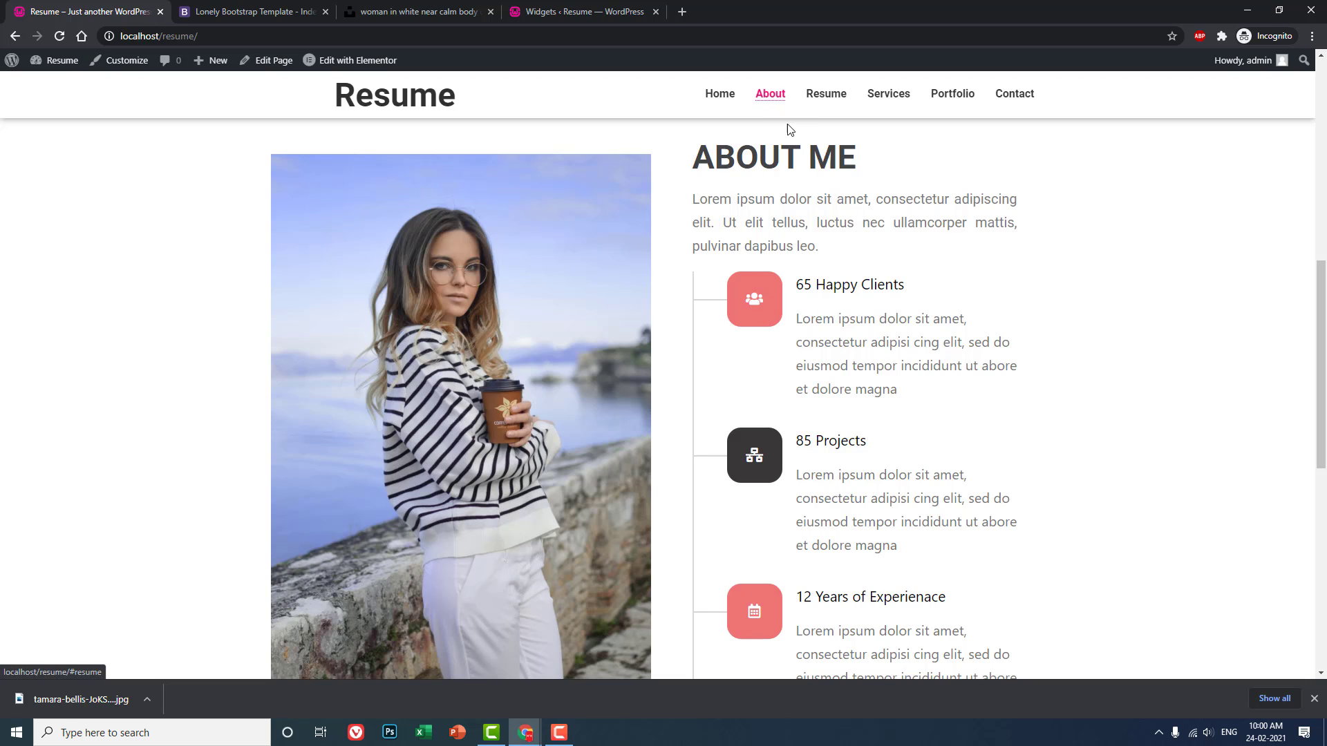
scroll(618, 306, "down", 2)
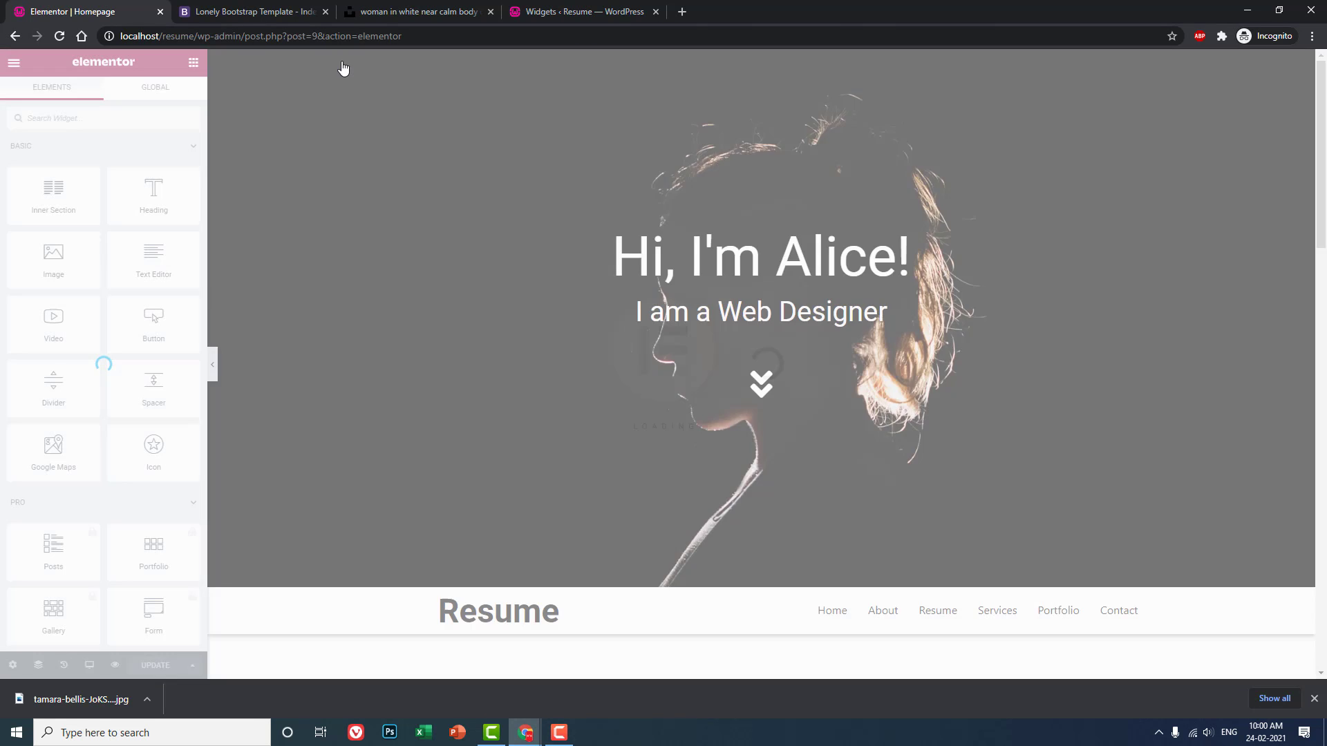
Step: Copy the #F9056B pink colour code from the header template, then return to the homepage editor
scroll(498, 136, "down", 3)
scroll(499, 136, "down", 5)
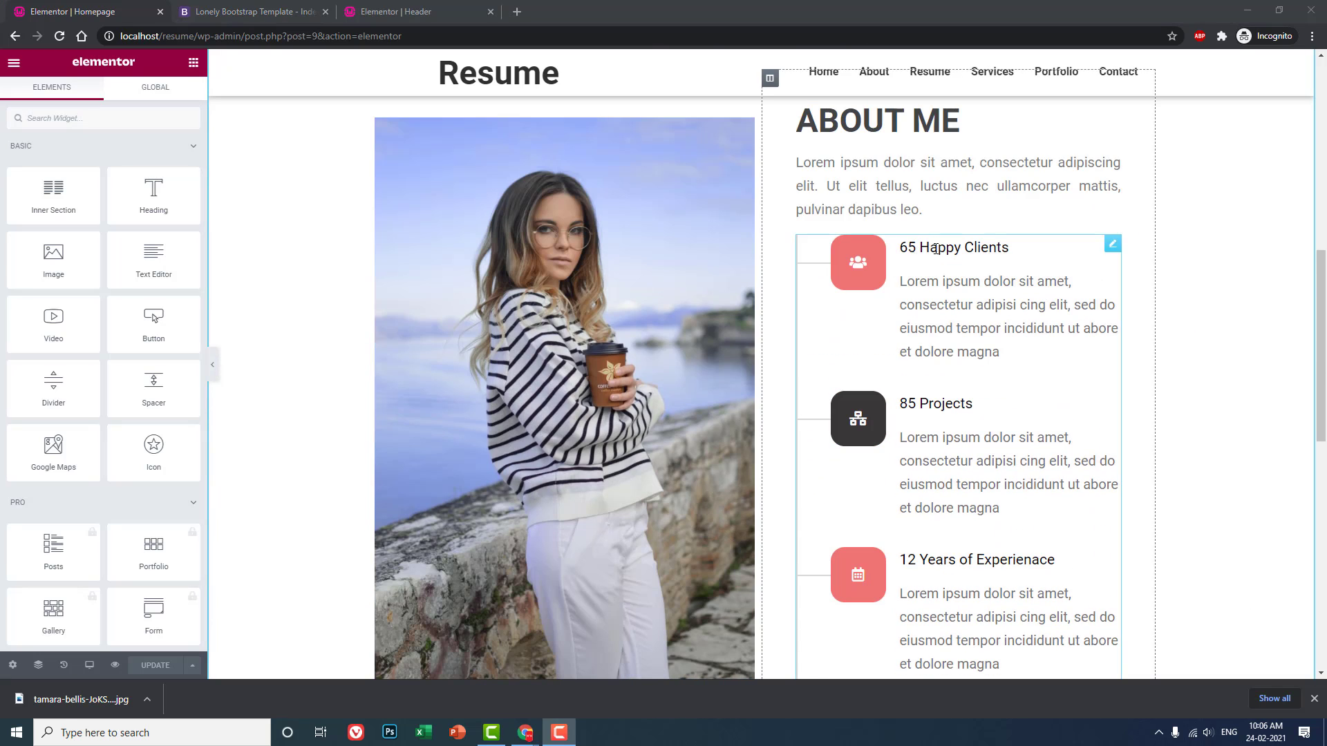
left_click(371, 11)
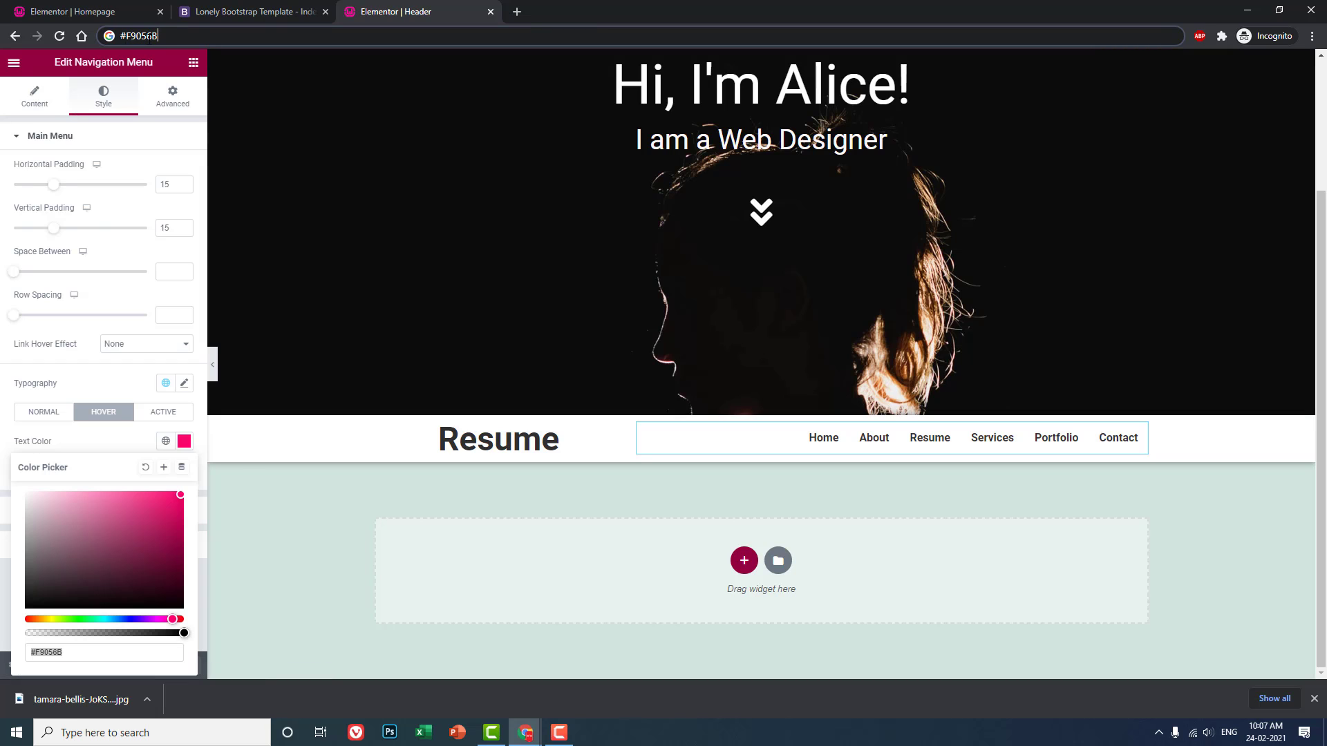
left_click(115, 40)
key("ctrl+c")
left_click(97, 12)
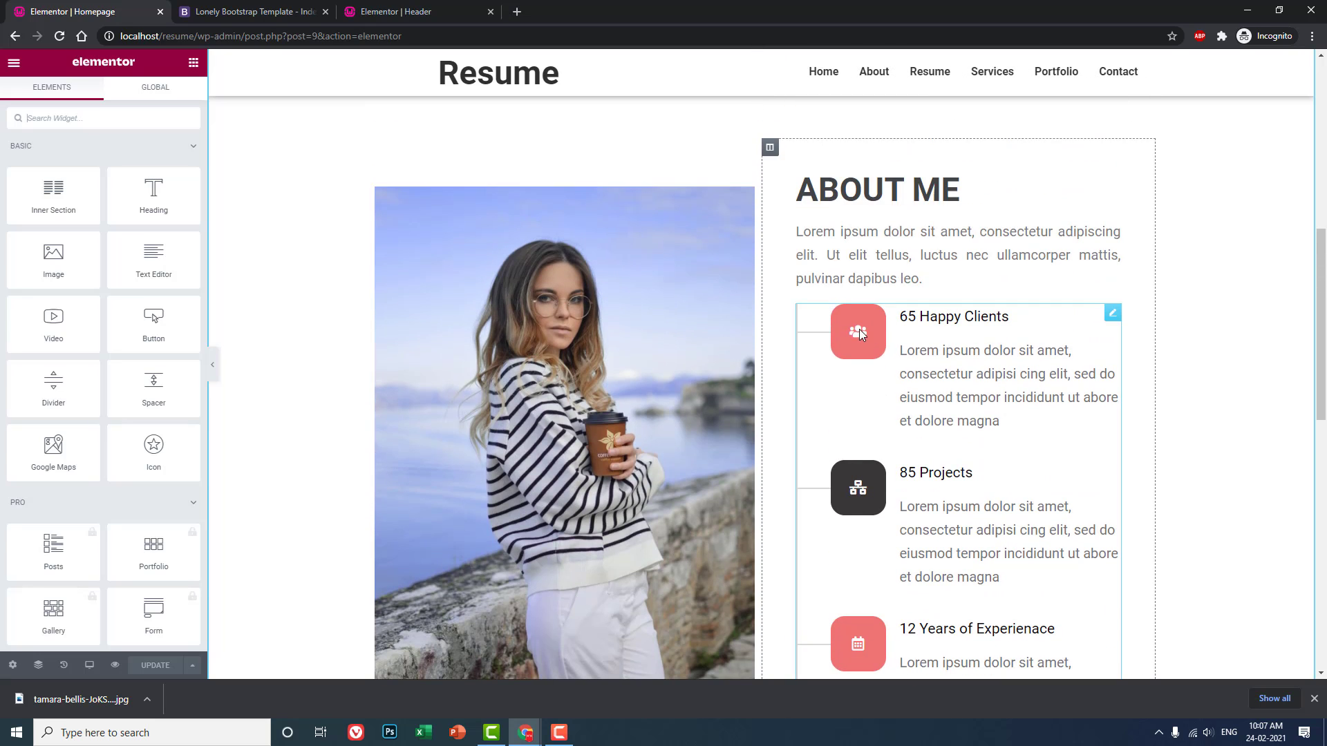
Step: Set the 65 Happy Clients bullet's icon background to pink #F9056B
left_click(859, 329)
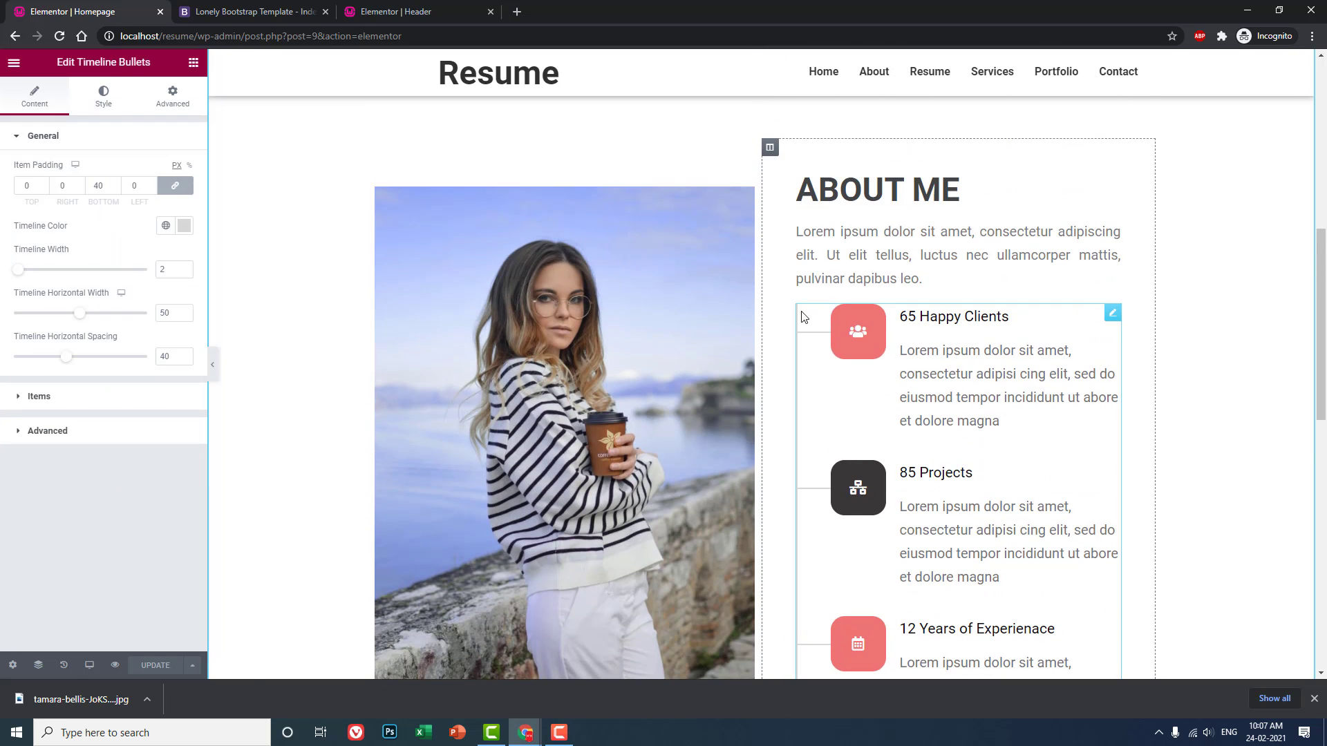
left_click(102, 97)
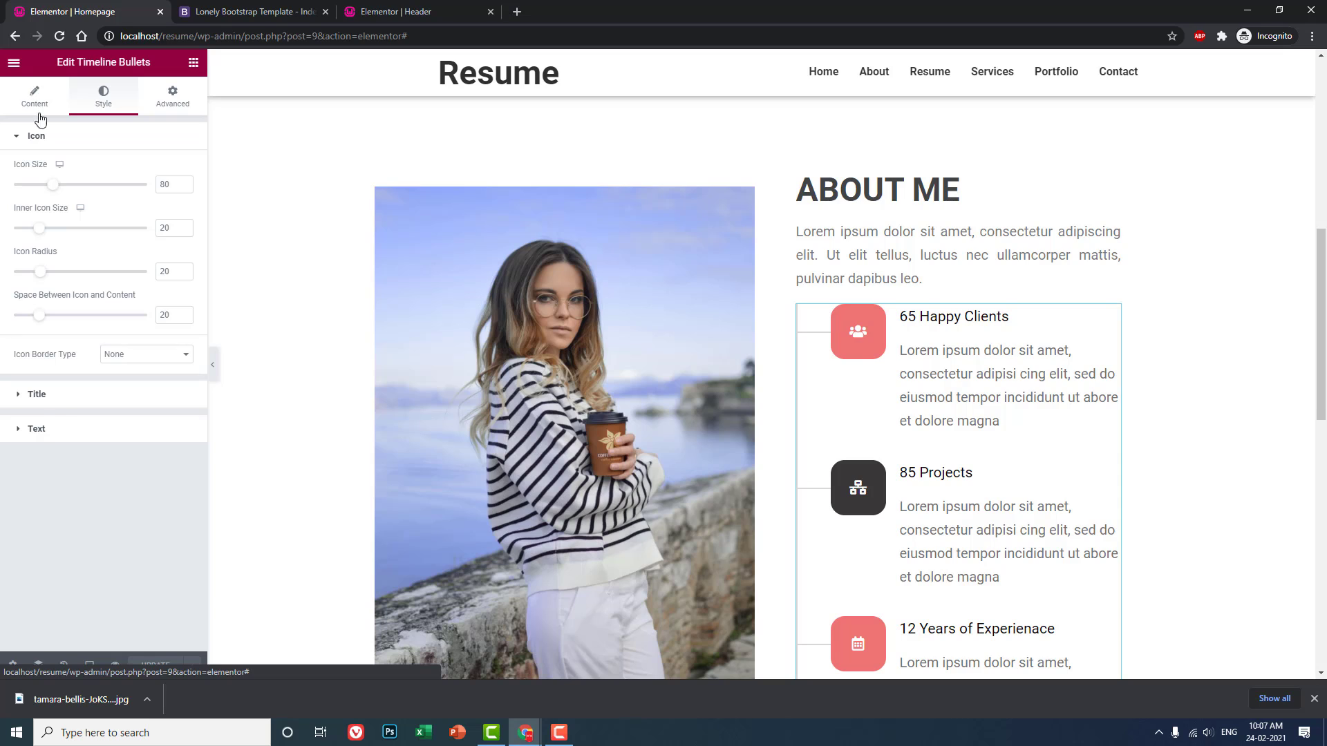
left_click(56, 395)
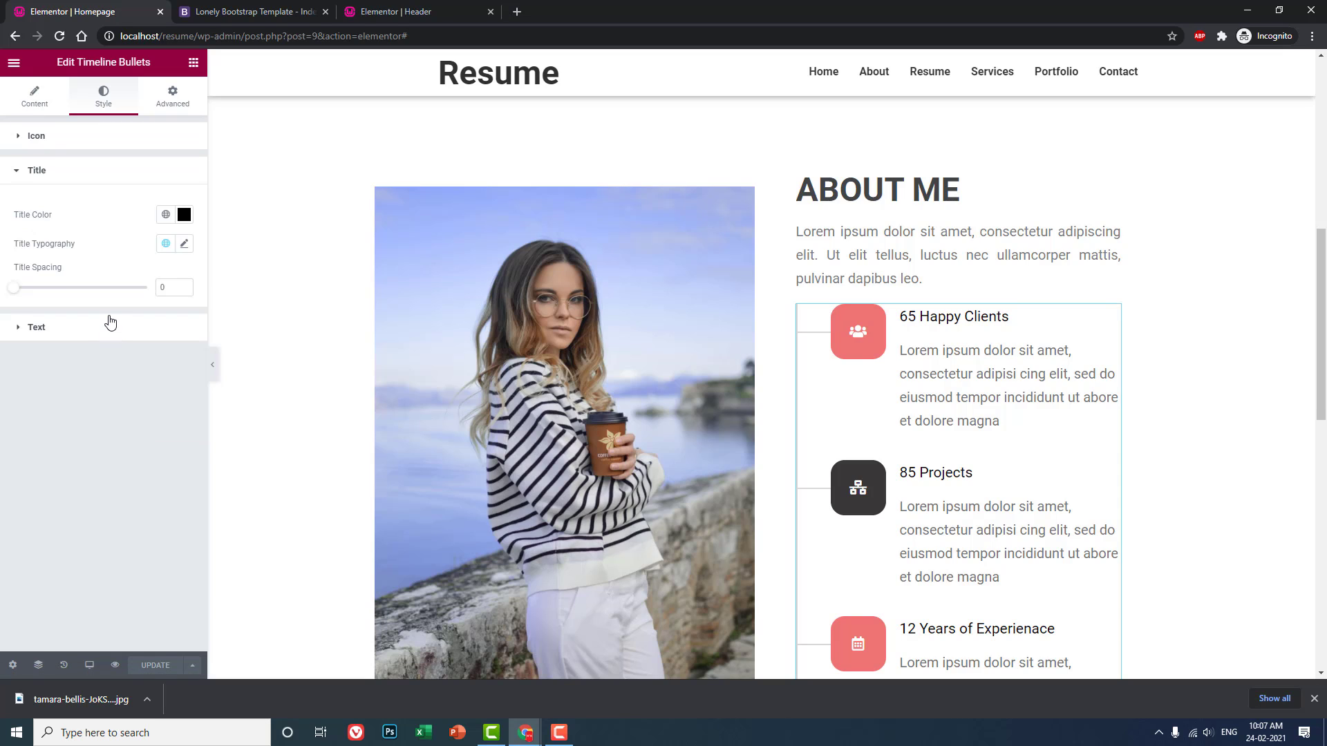
left_click(29, 109)
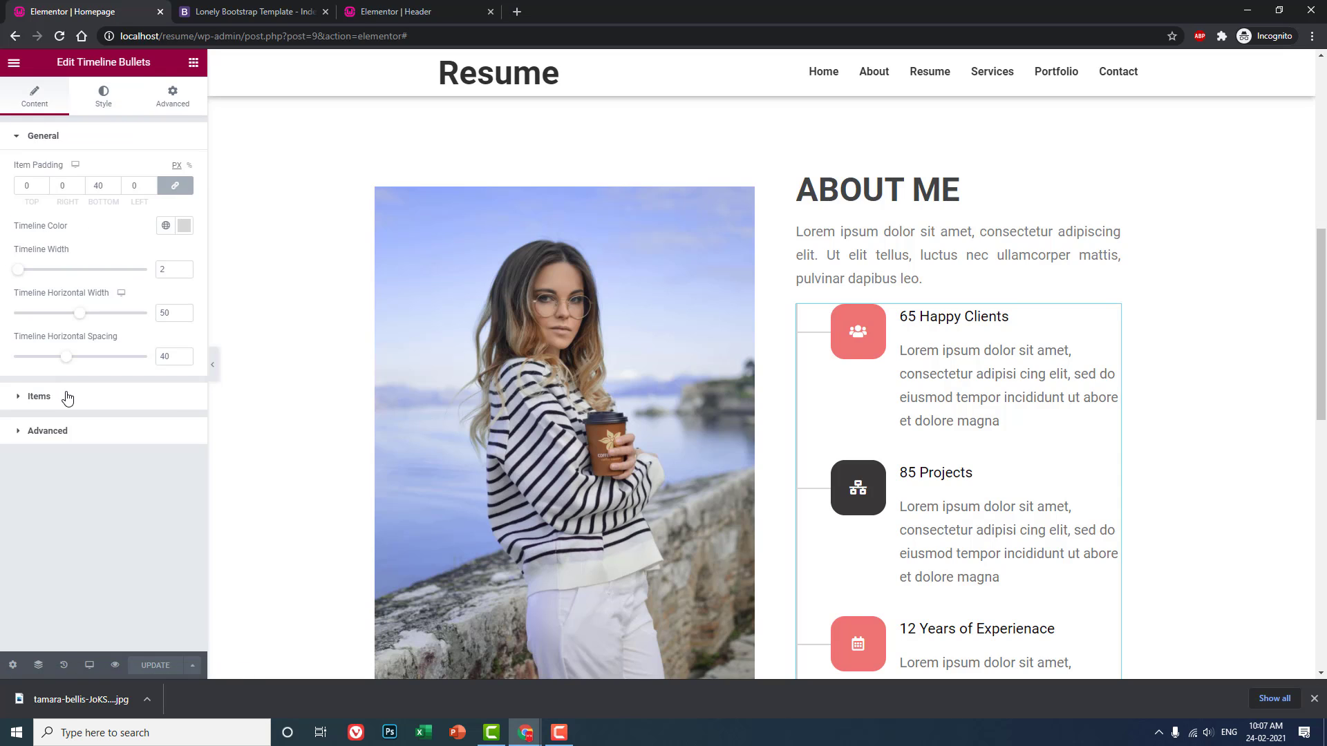
left_click(65, 395)
left_click(72, 227)
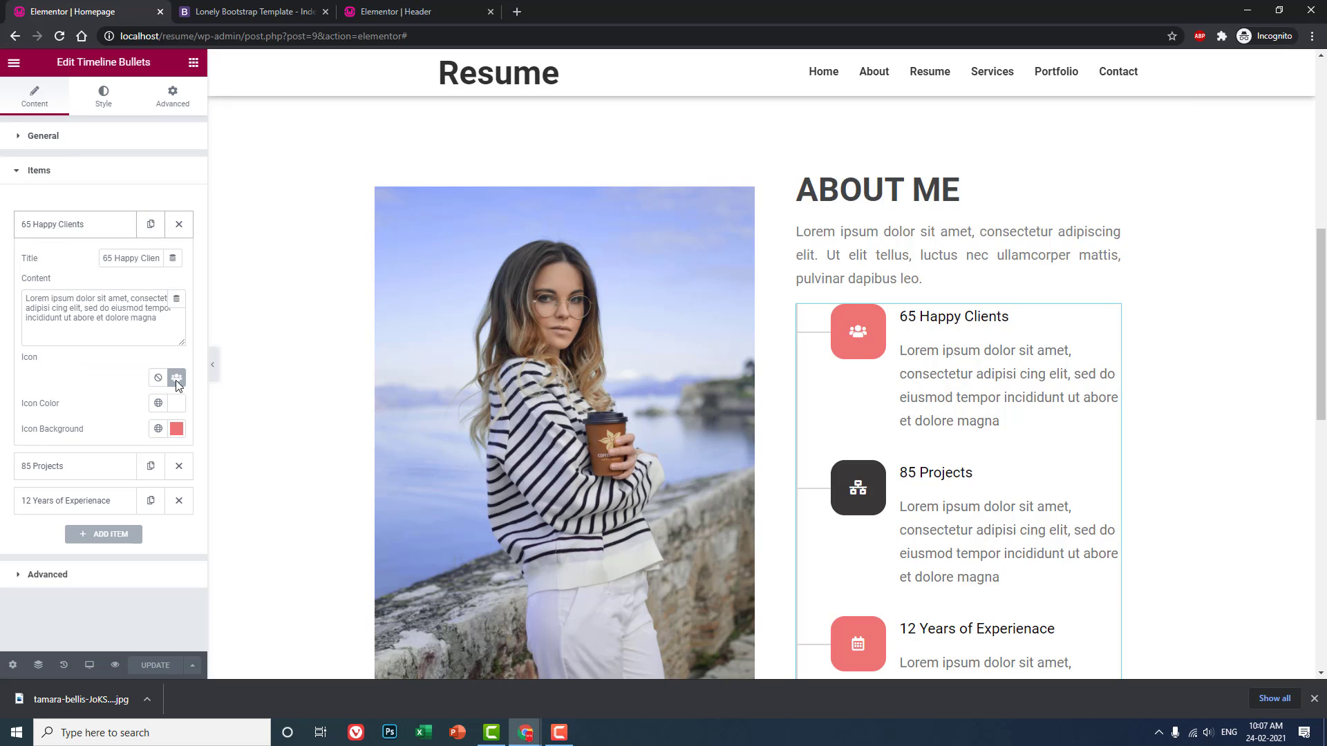
left_click(176, 429)
key("ctrl+v")
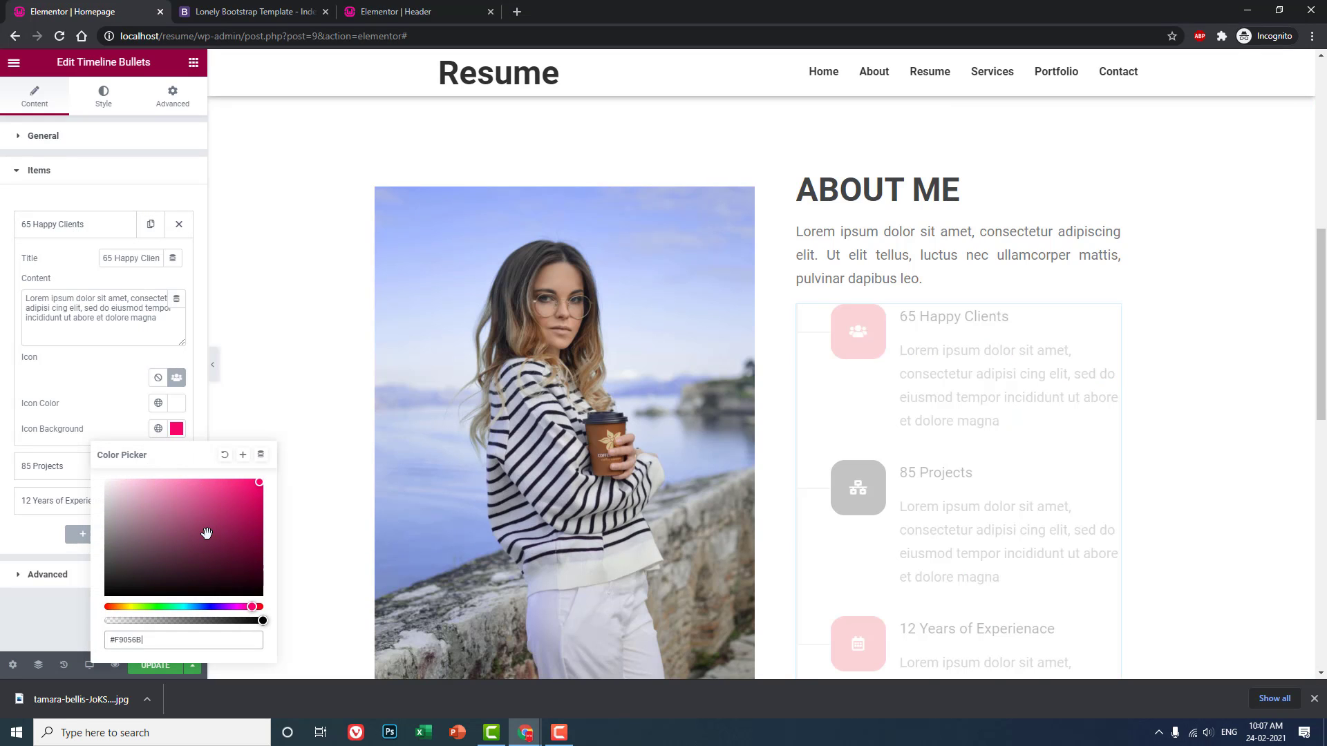
Step: Set the 12 Years of Experience bullet's icon background to #F9056B and save the page
left_click(46, 501)
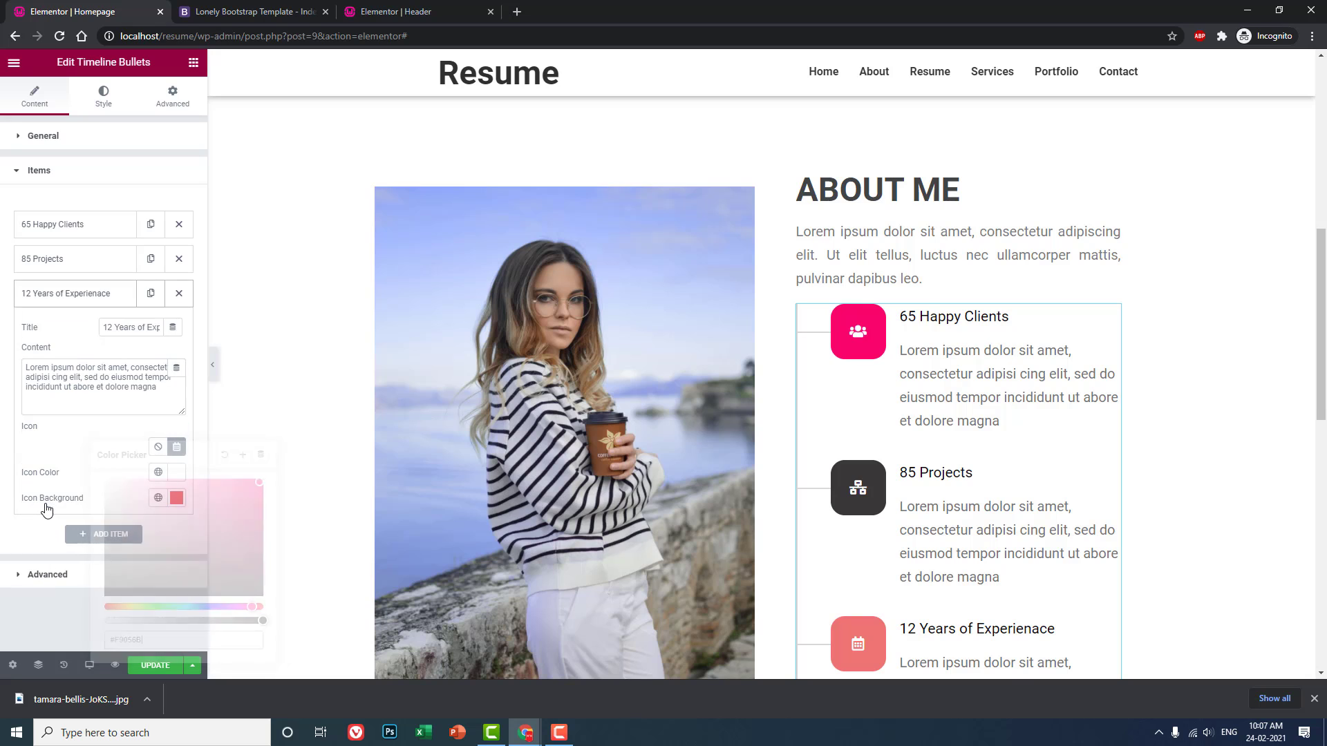
left_click(176, 498)
key("ctrl+v")
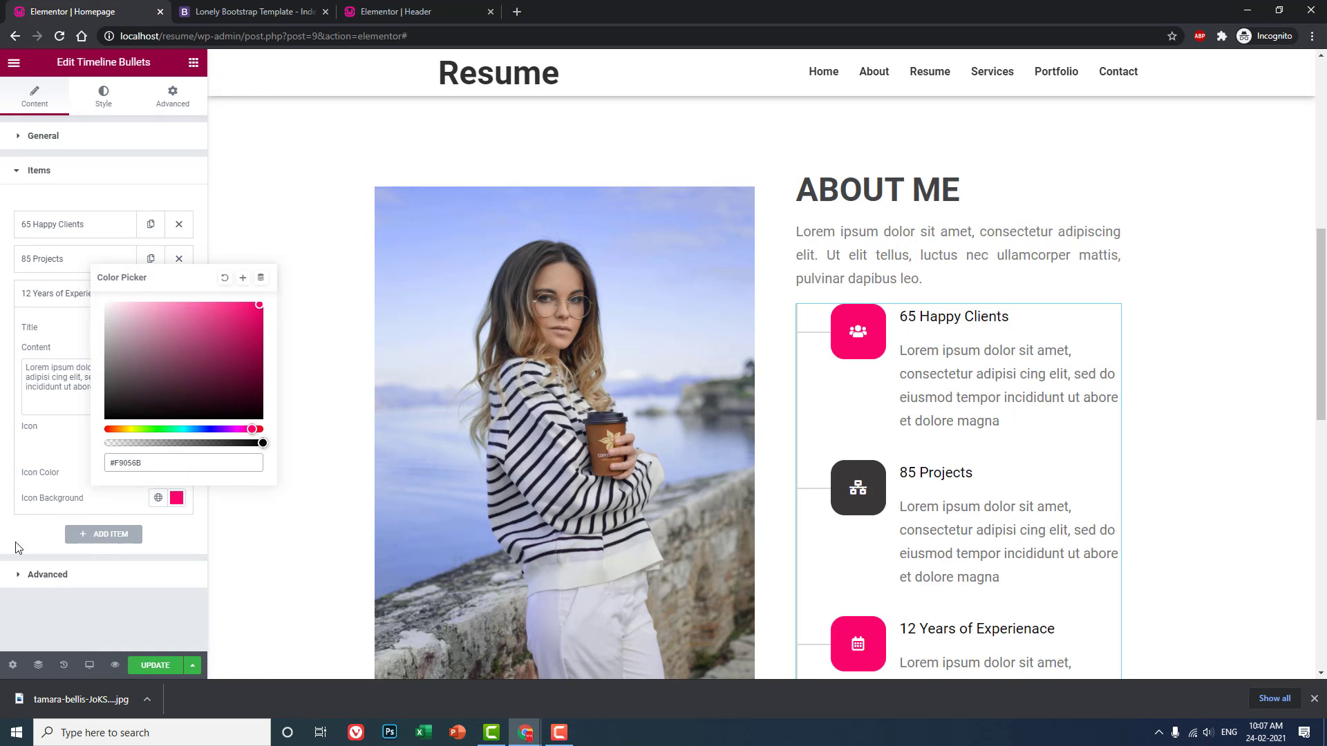
left_click(13, 544)
scroll(832, 429, "down", 2)
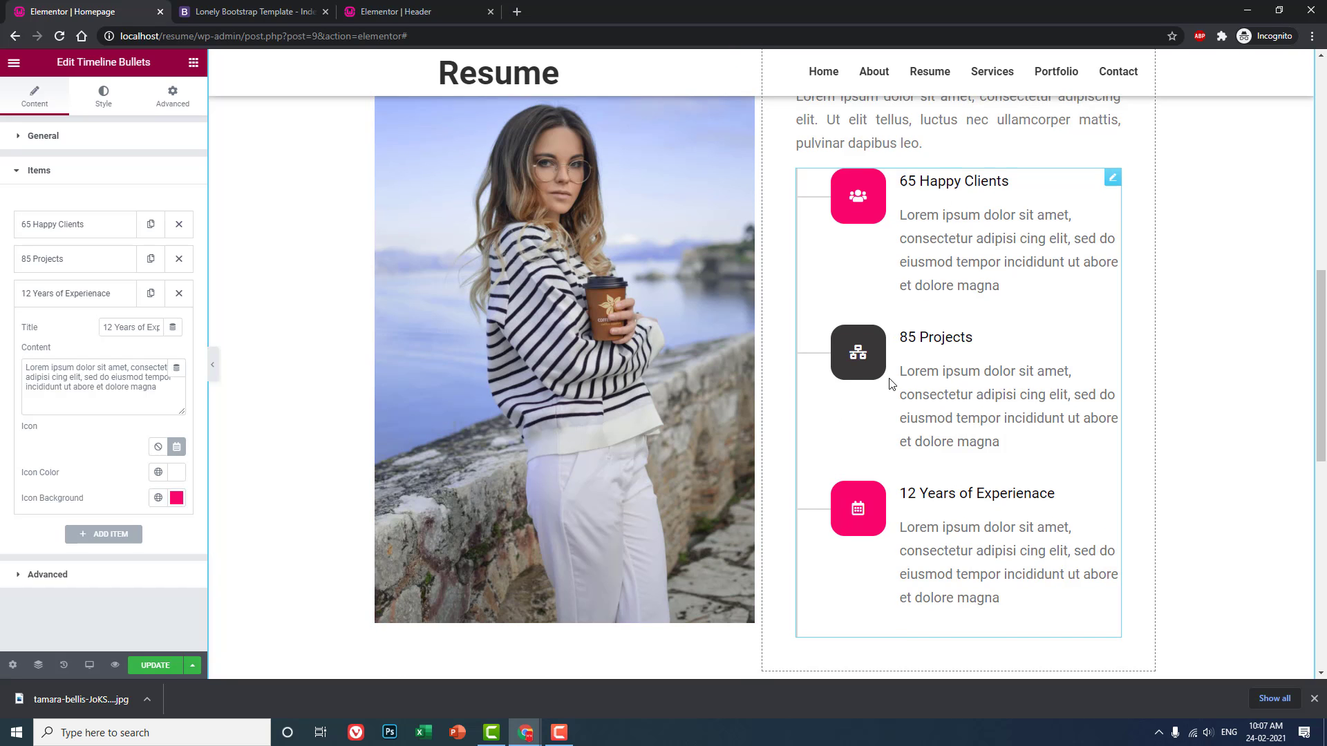
scroll(890, 381, "up", 2)
scroll(860, 376, "down", 2)
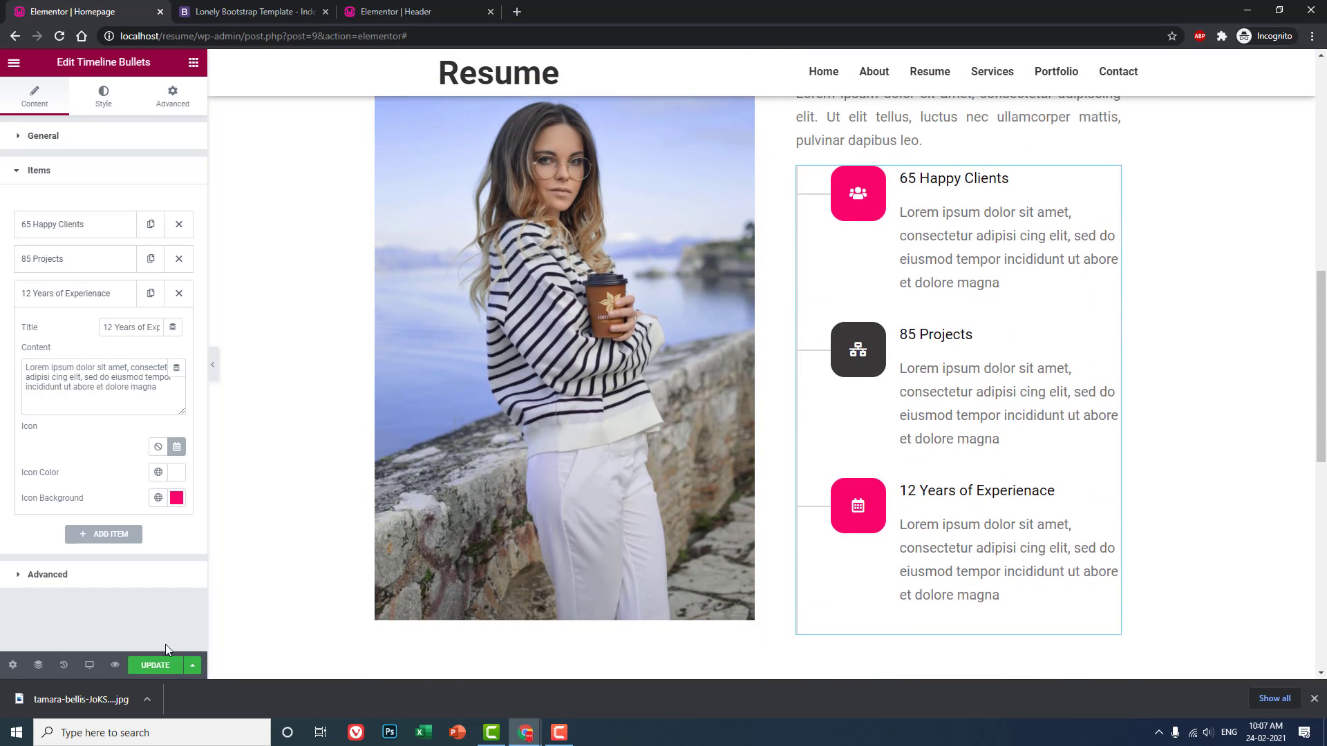
left_click(156, 665)
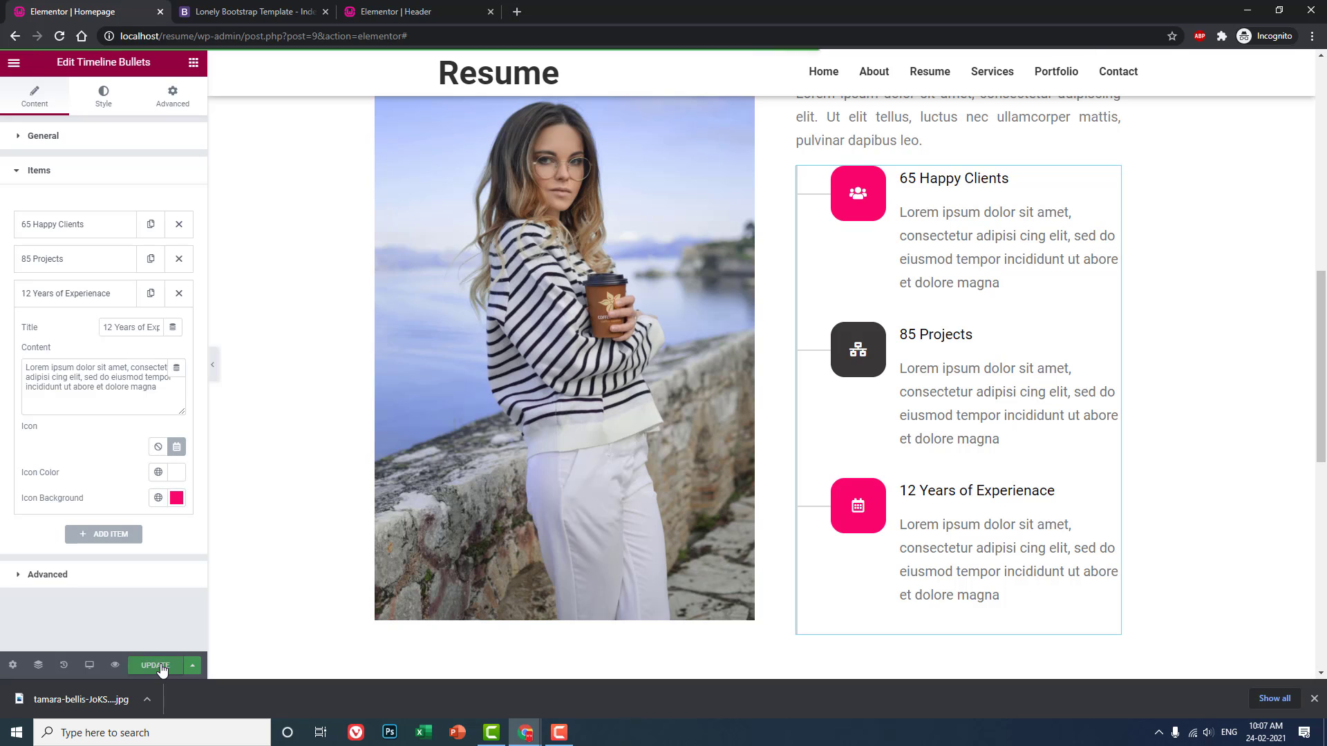
Step: Review the pink timeline bullets in the preview, then bring up the Lonely Bootstrap Template demo
scroll(809, 366, "up", 7)
scroll(808, 365, "up", 3)
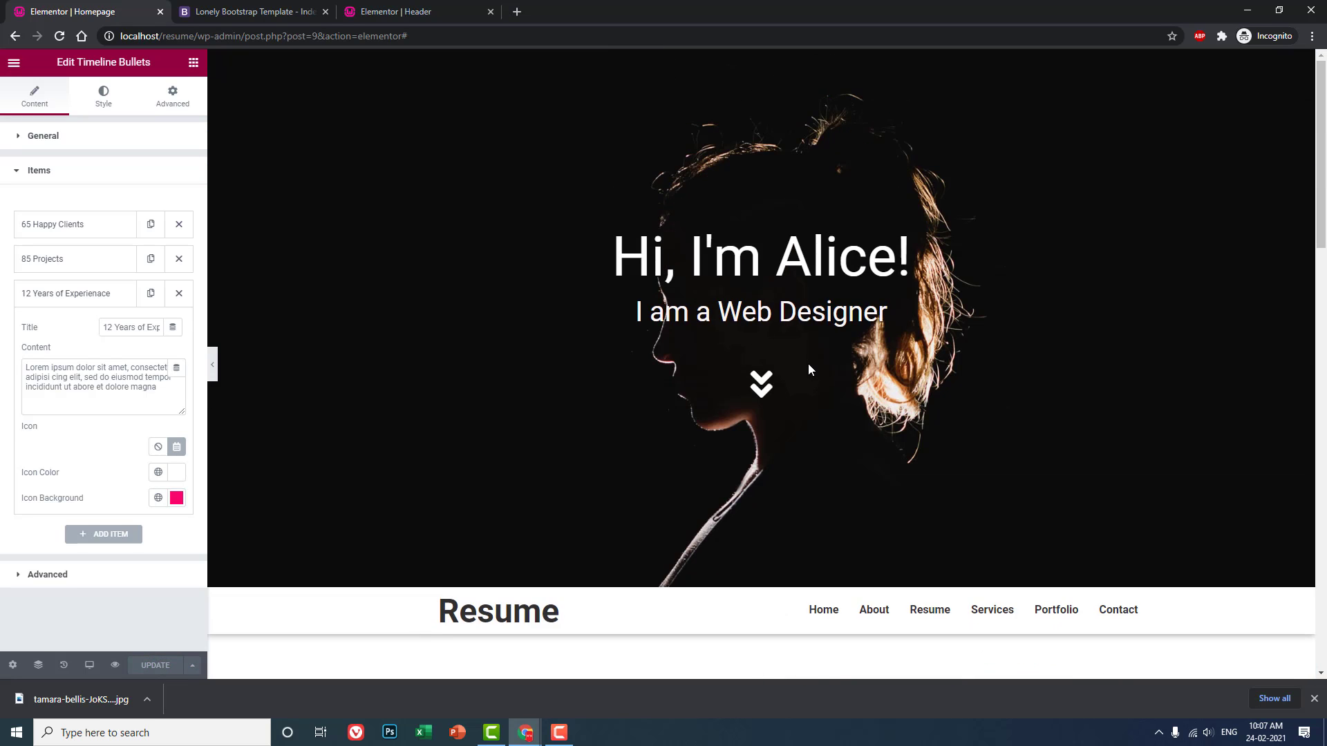
scroll(808, 364, "down", 3)
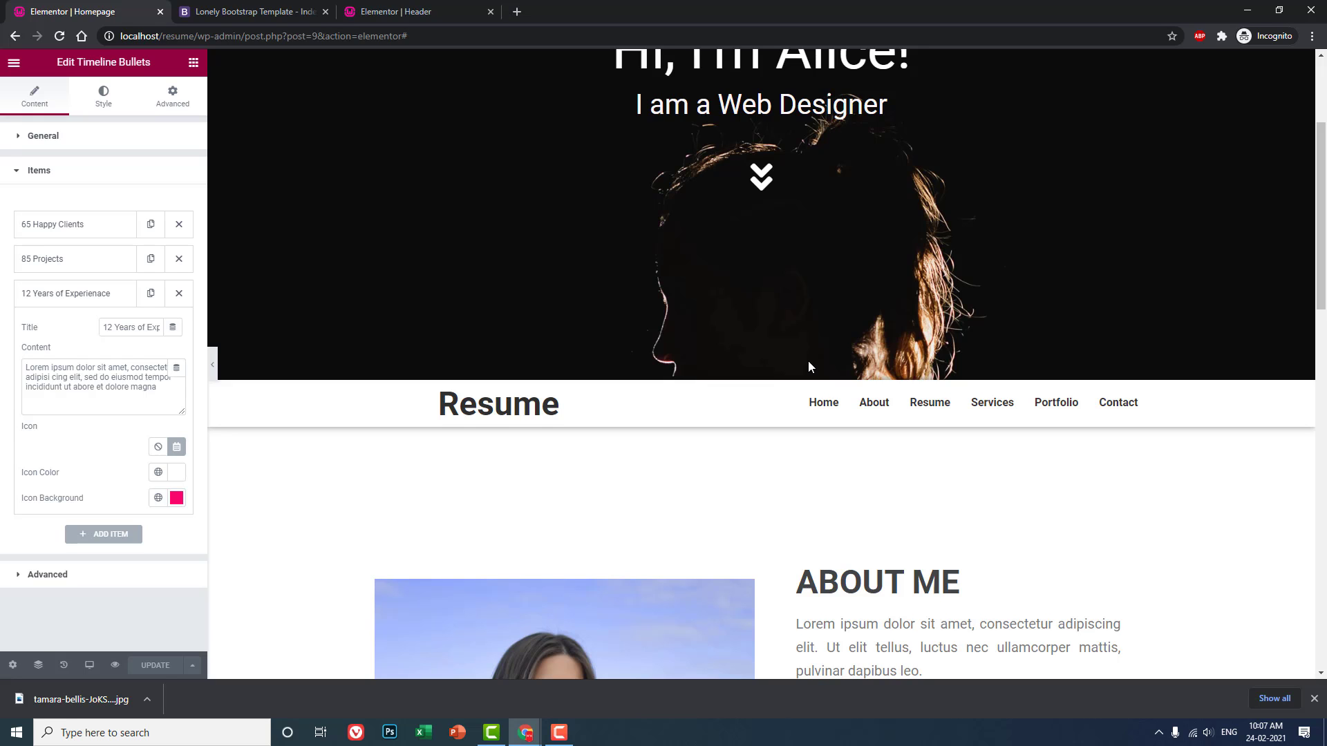
scroll(808, 365, "down", 2)
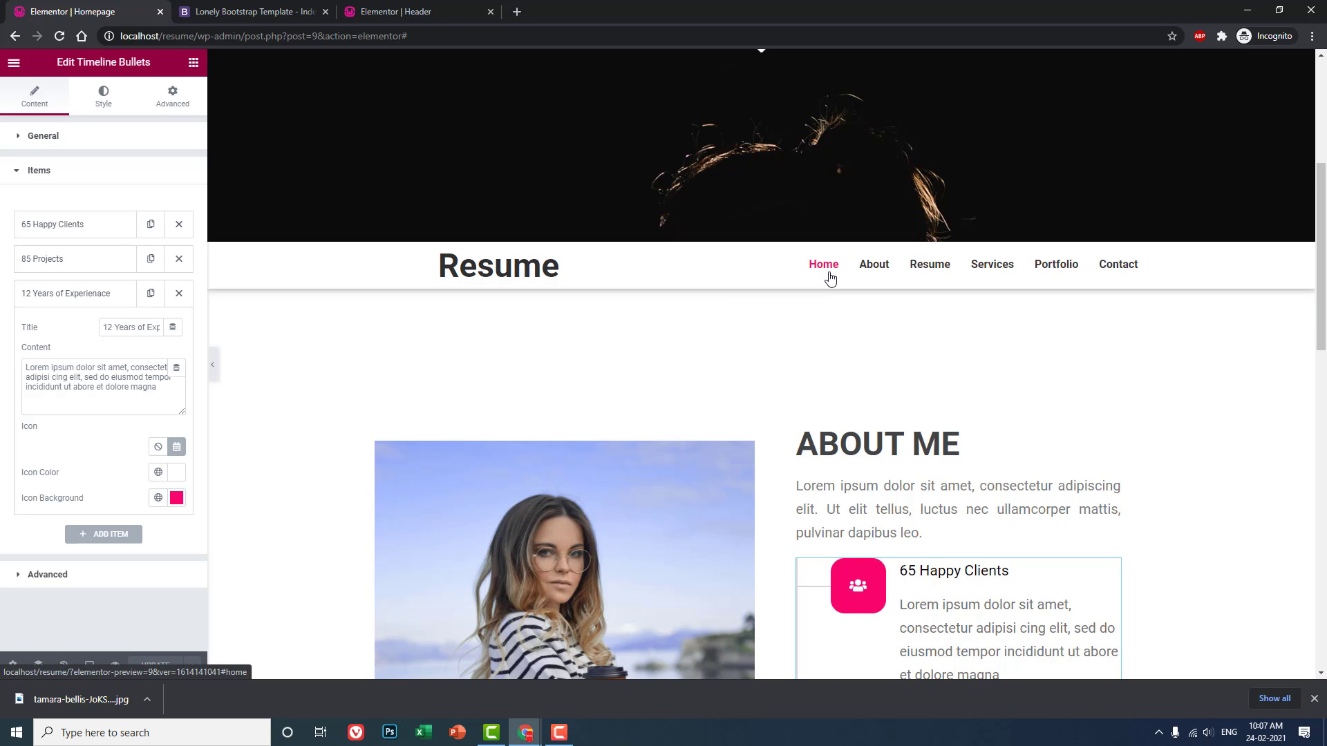
scroll(830, 278, "down", 4)
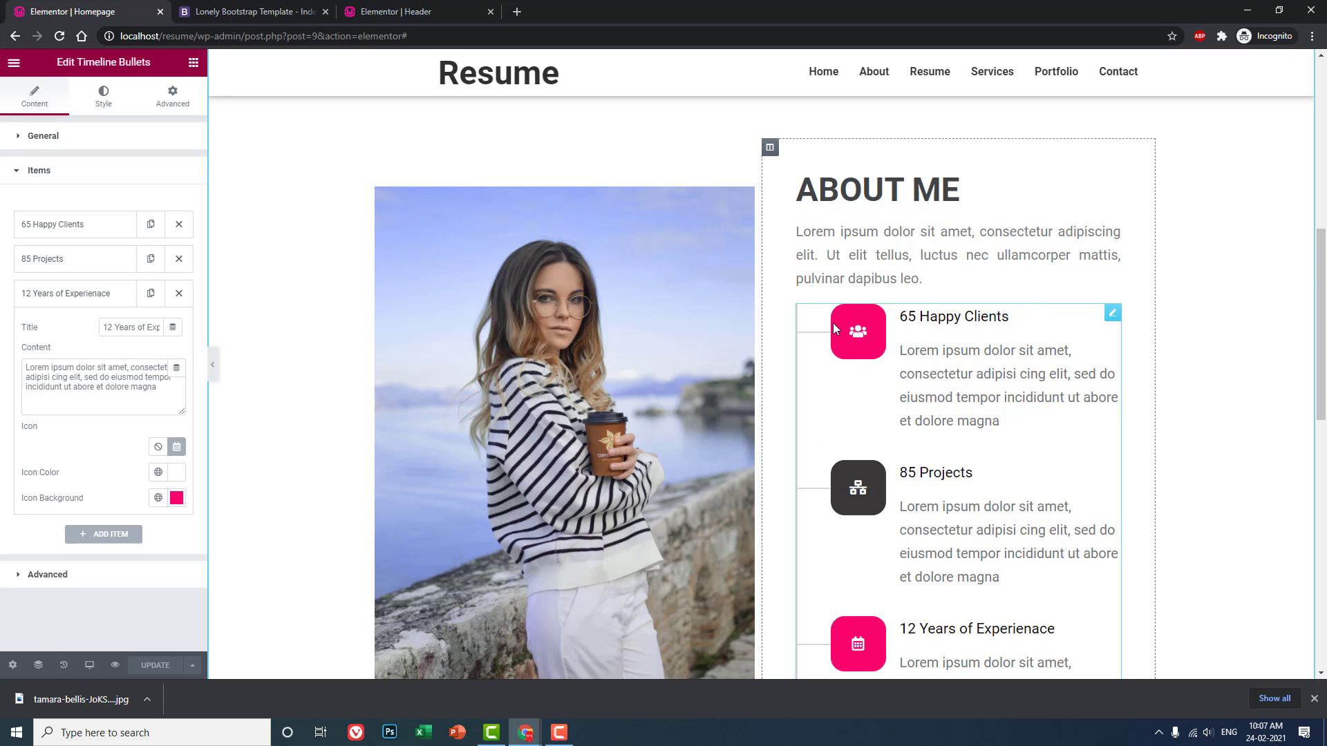
scroll(832, 317, "down", 5)
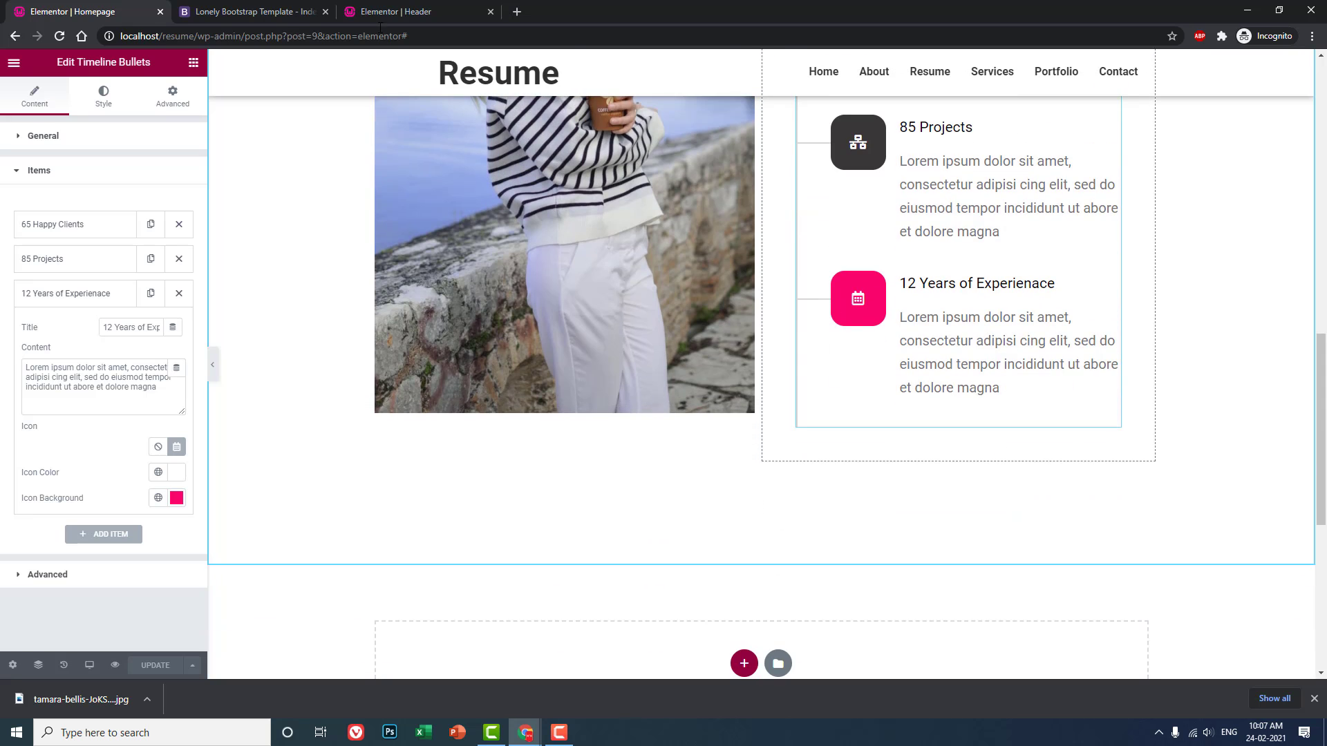
left_click(256, 11)
scroll(560, 287, "down", 10)
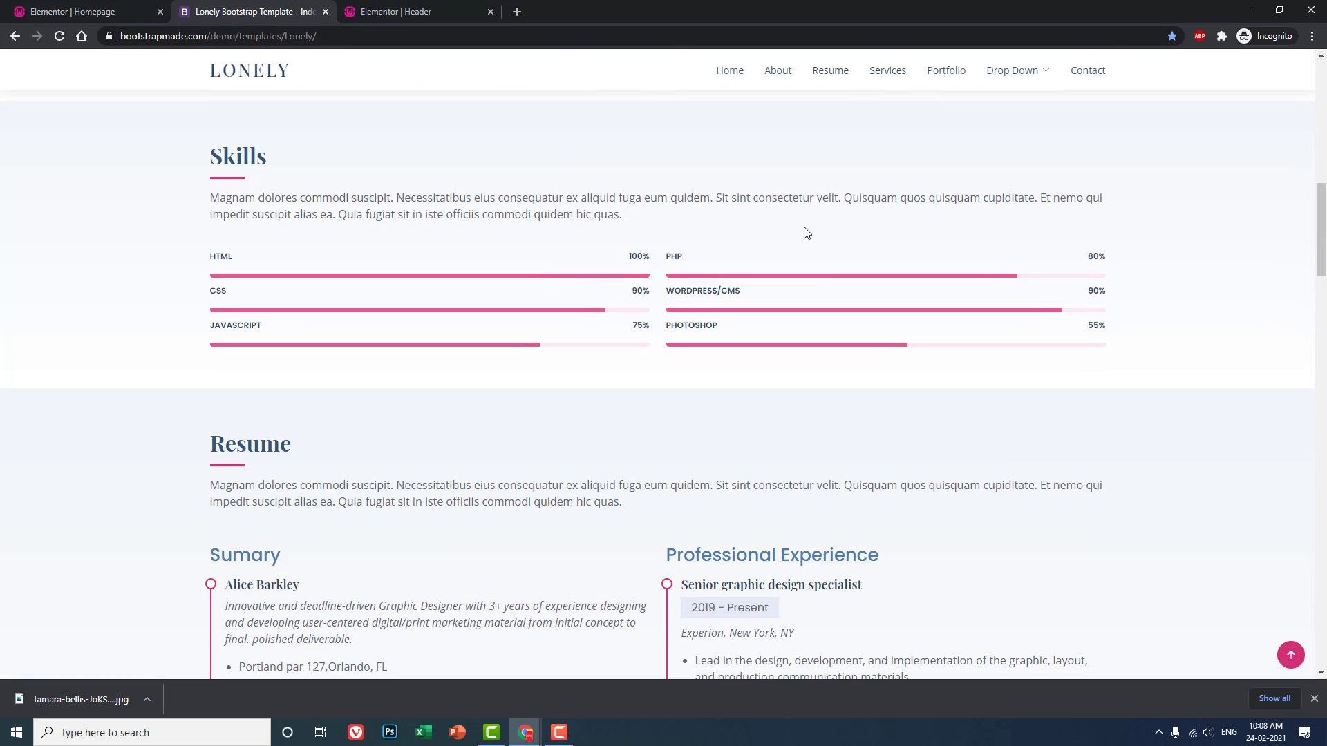
scroll(610, 257, "down", 2)
scroll(611, 260, "up", 1)
scroll(640, 261, "up", 1)
scroll(640, 266, "down", 3)
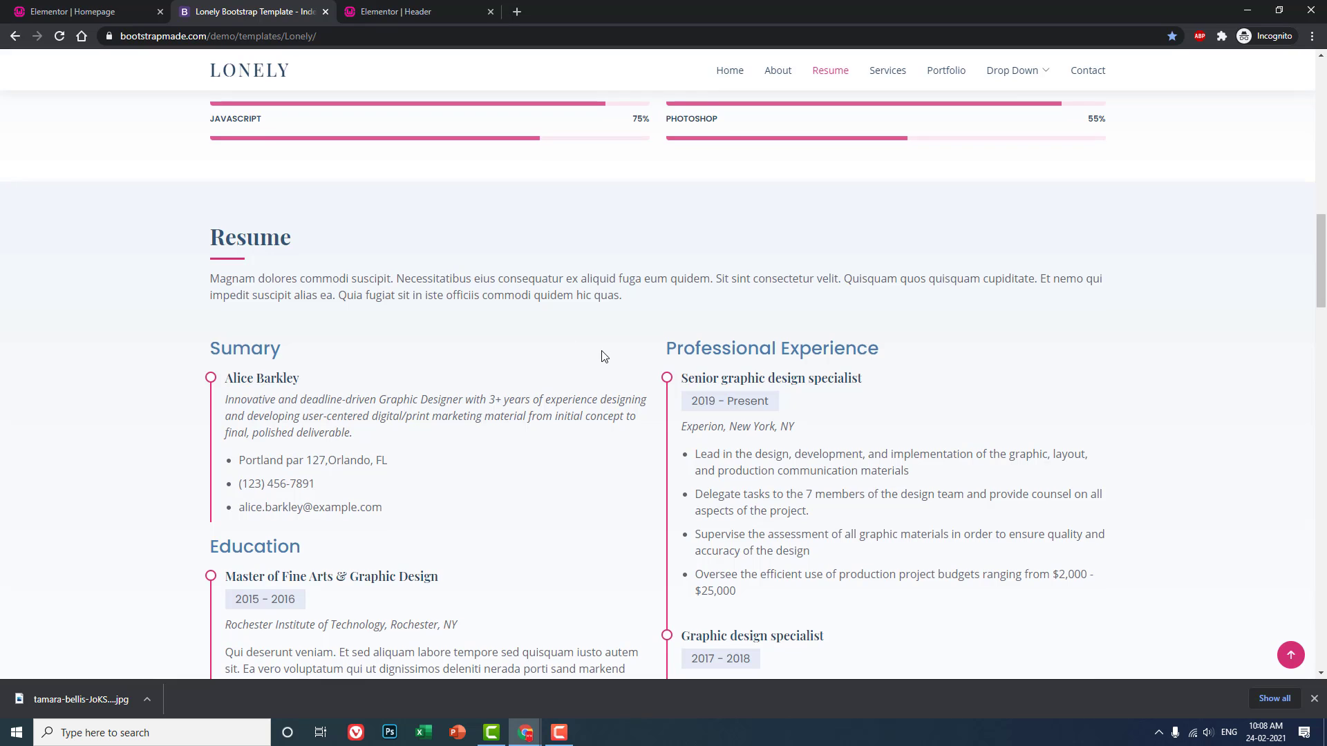
scroll(603, 356, "up", 5)
scroll(501, 334, "down", 2)
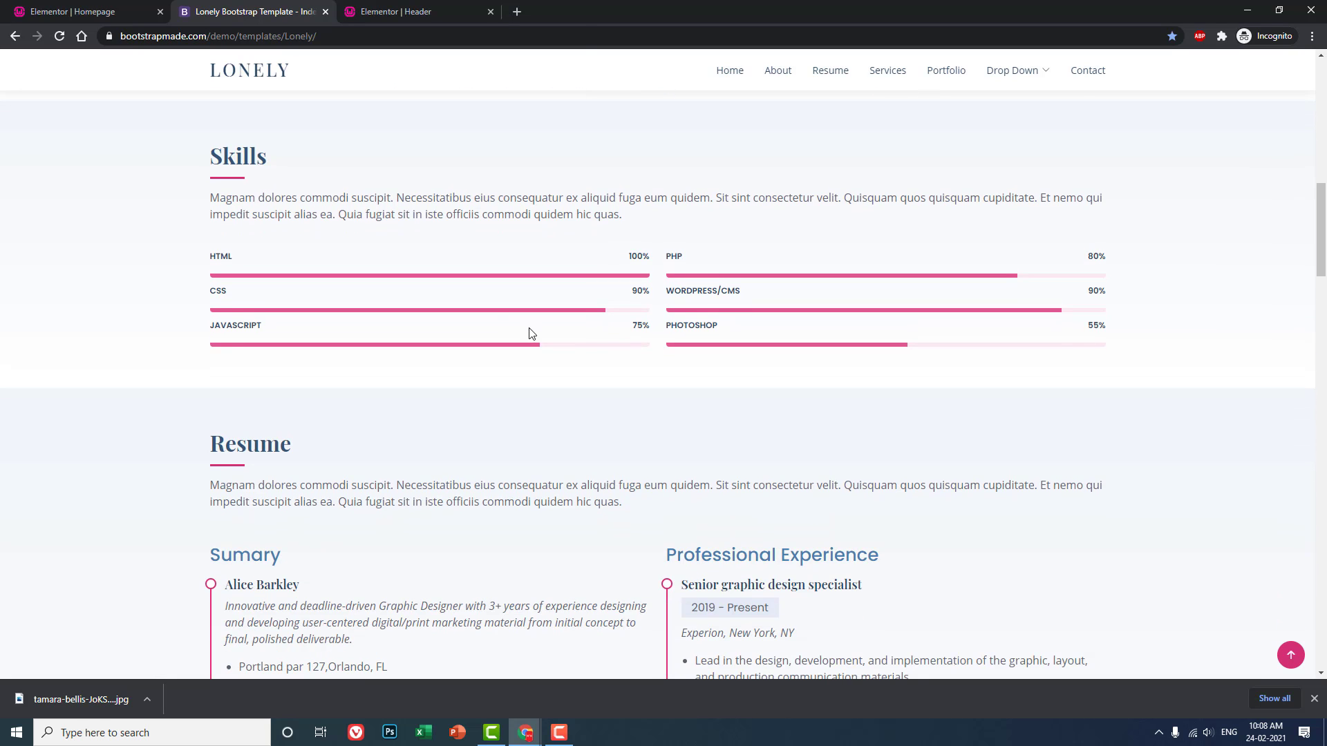
scroll(292, 278, "up", 1)
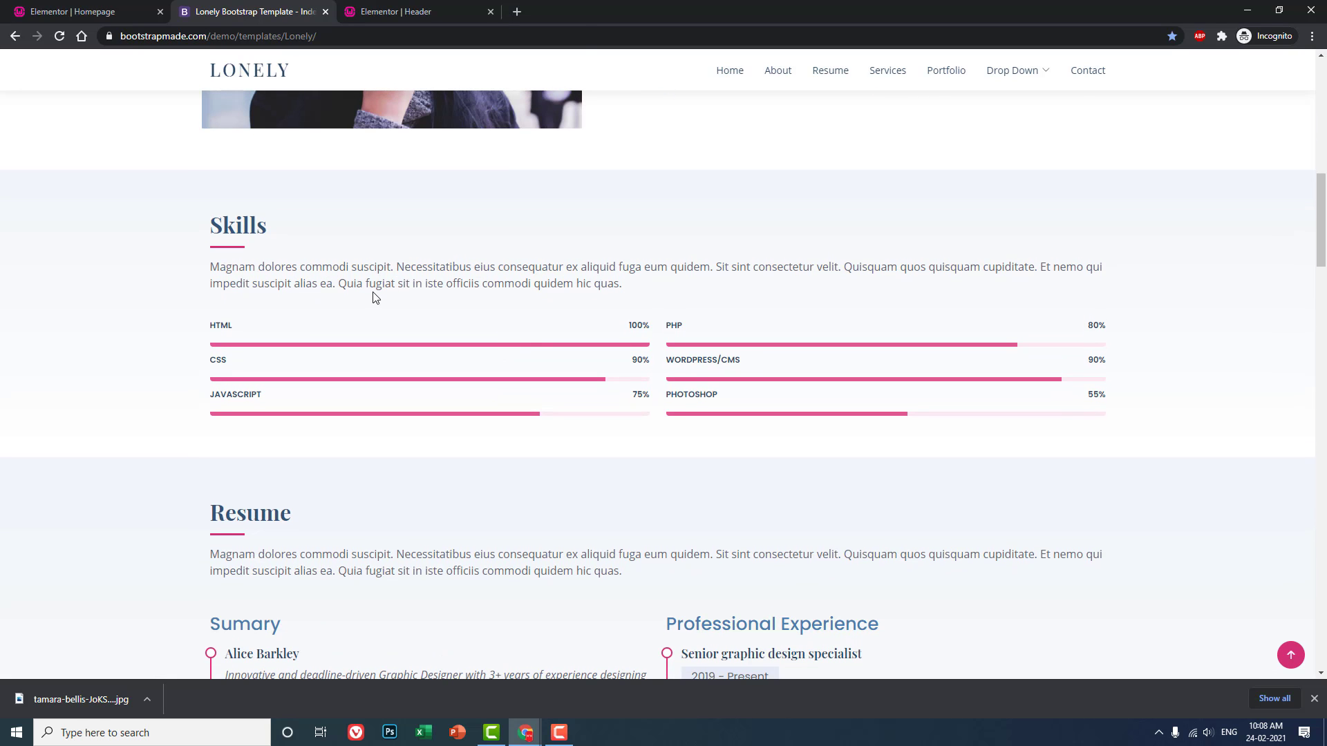